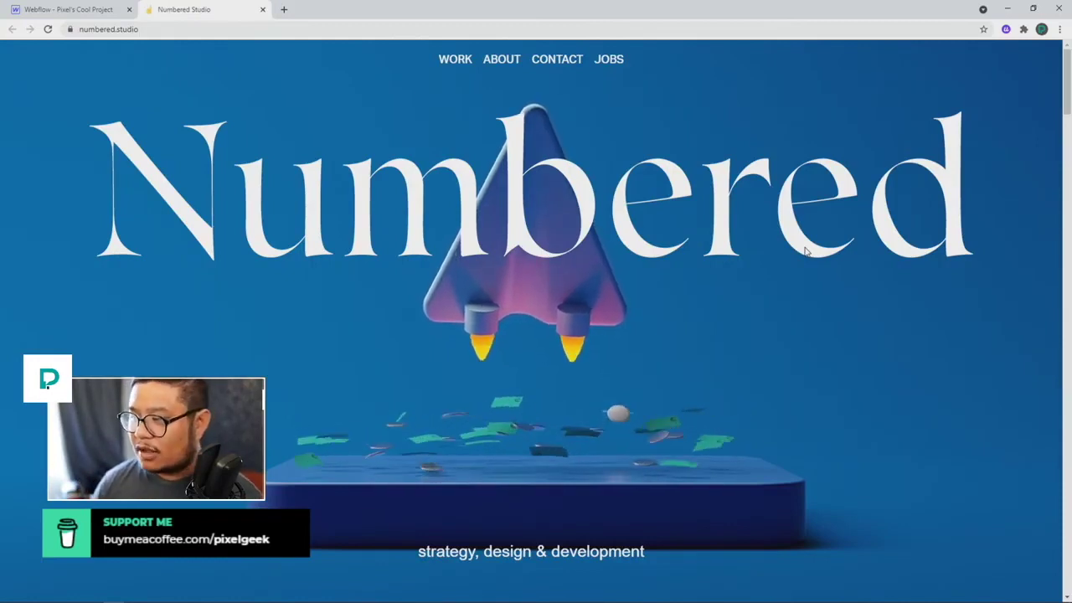
- Return to the Webflow Designer for Pixel's Cool Project and open the image Assets panel
{"action": "scroll", "coordinate": [805, 251], "scroll_direction": "down", "scroll_amount": 7}
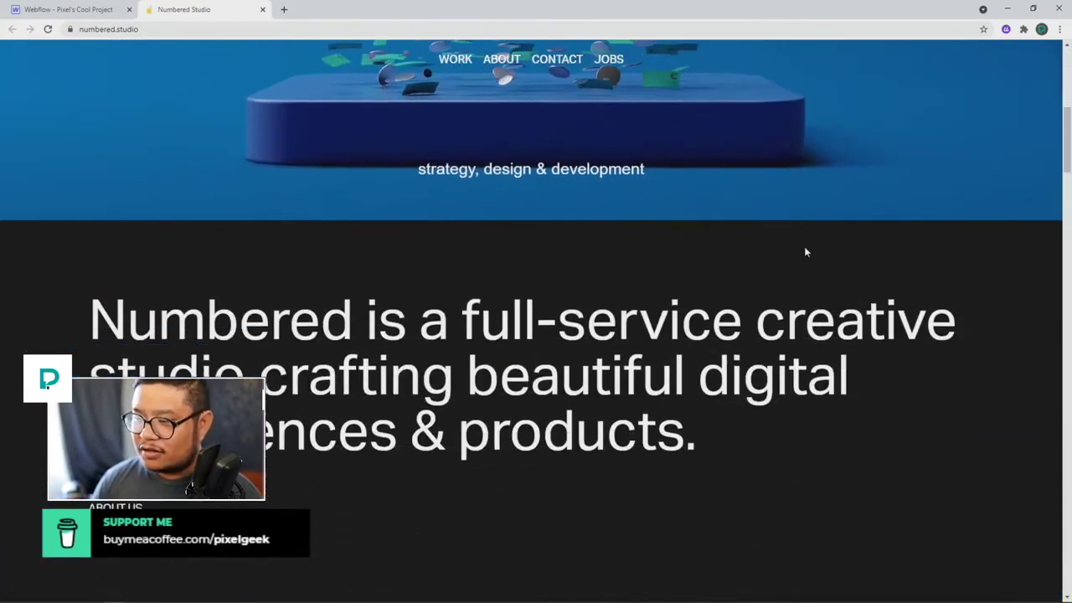
{"action": "scroll", "coordinate": [806, 247], "scroll_direction": "down", "scroll_amount": 12}
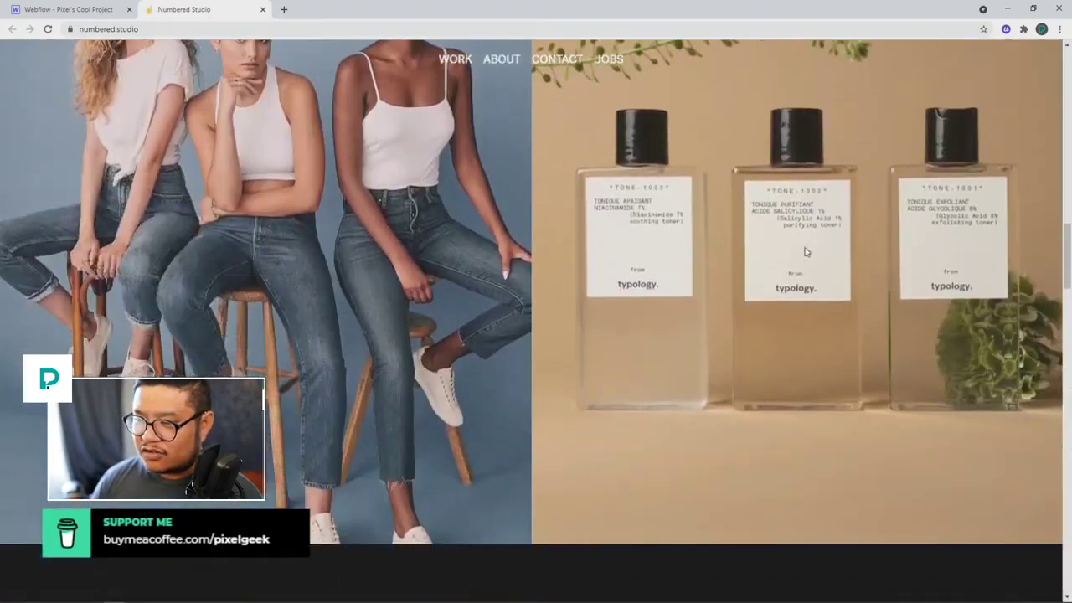
{"action": "scroll", "coordinate": [806, 253], "scroll_direction": "up", "scroll_amount": 15}
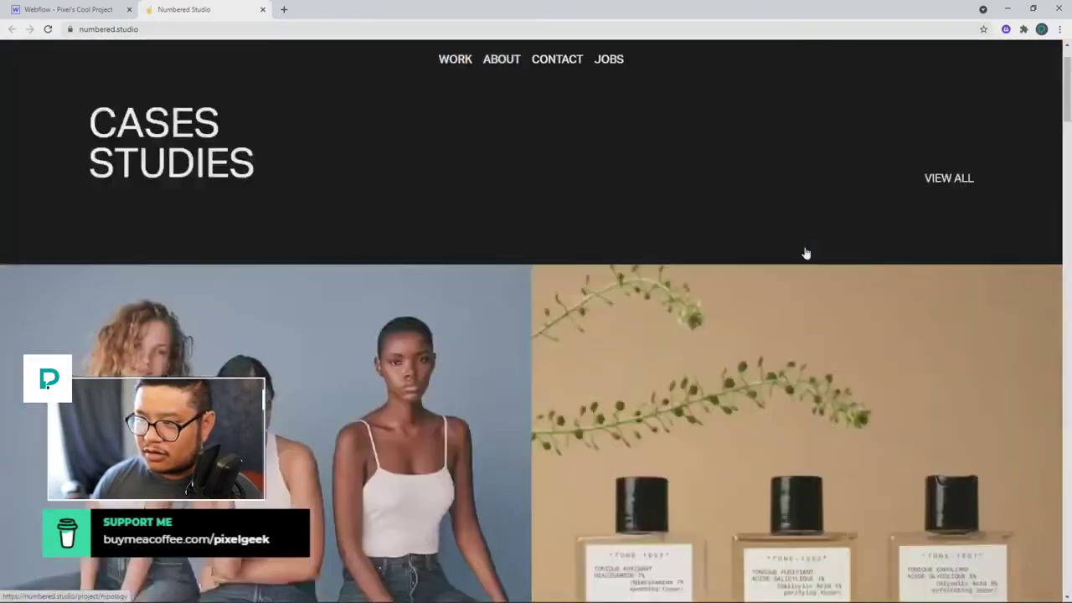
{"action": "scroll", "coordinate": [806, 252], "scroll_direction": "up", "scroll_amount": 2}
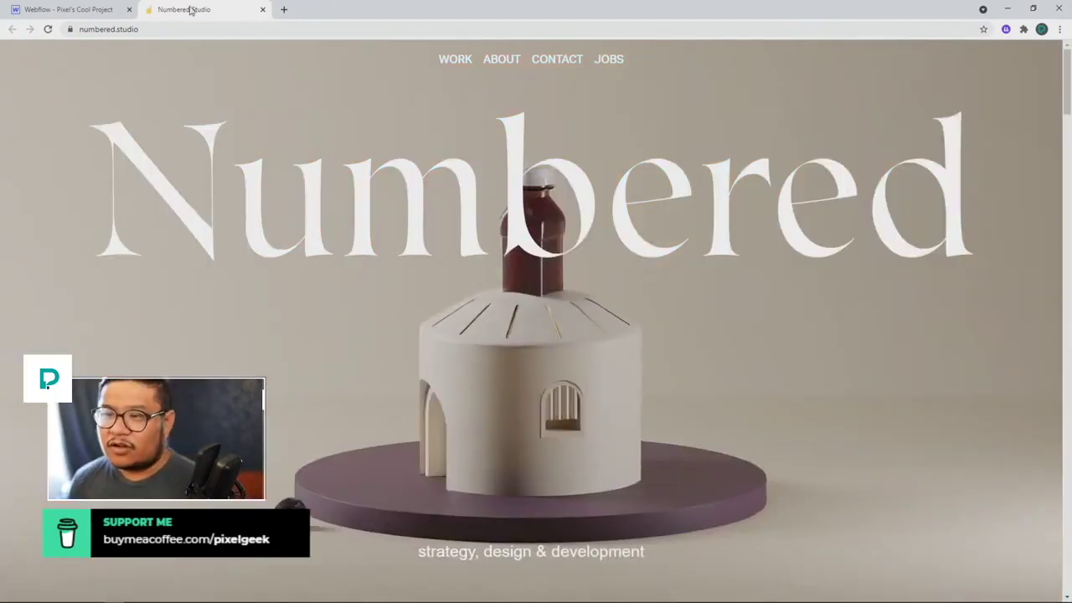
{"action": "left_click", "coordinate": [83, 10]}
{"action": "left_click", "coordinate": [11, 223]}
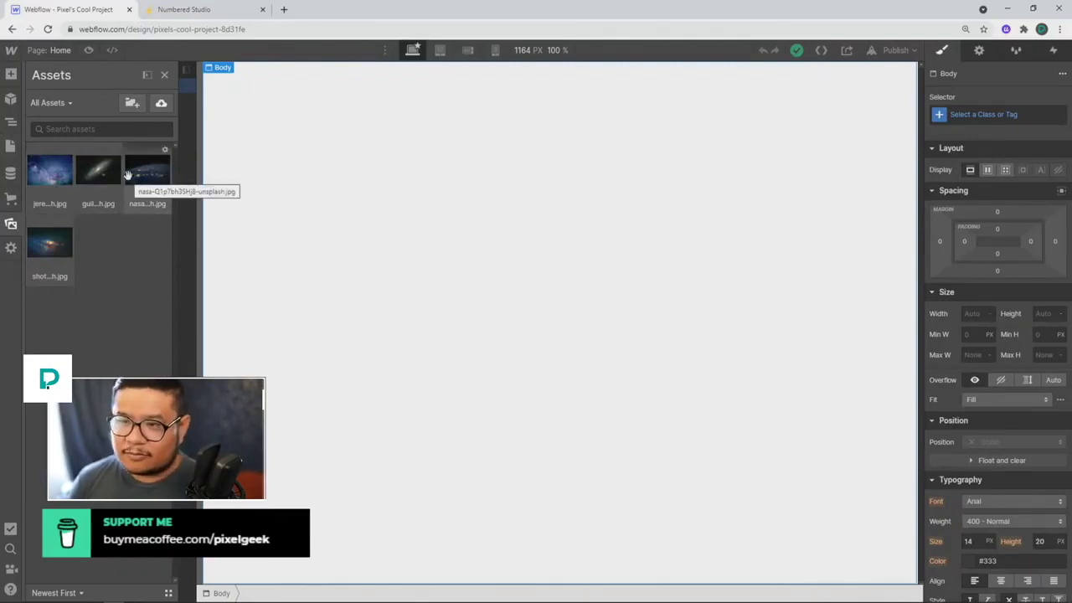
{"action": "left_click_drag", "start_coordinate": [127, 173], "coordinate": [265, 200]}
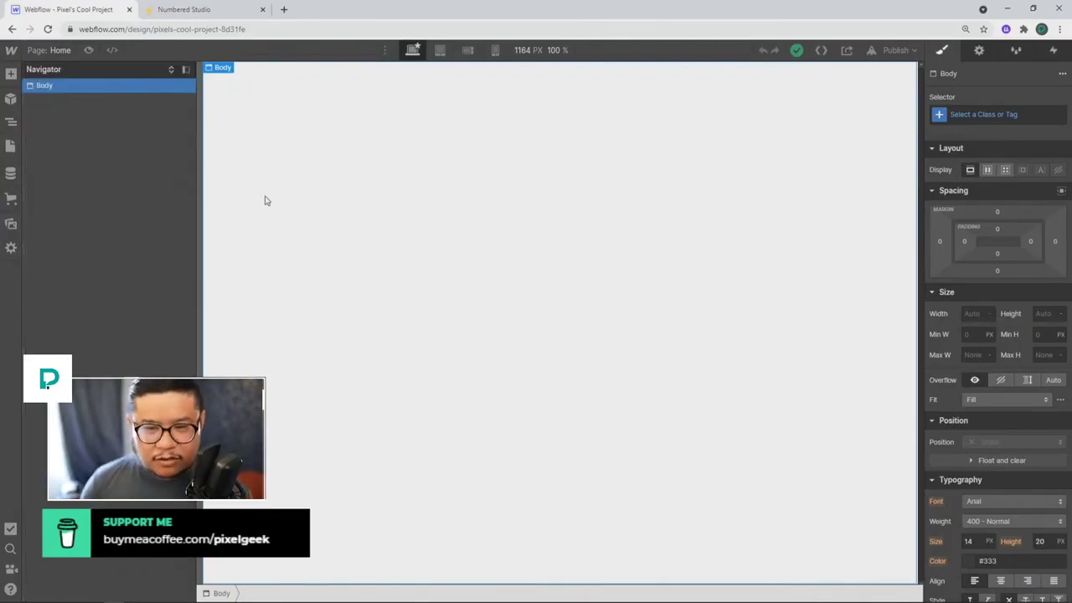
- Add a Section to the Body and give it the class 'hero'
{"action": "key", "text": "a"}
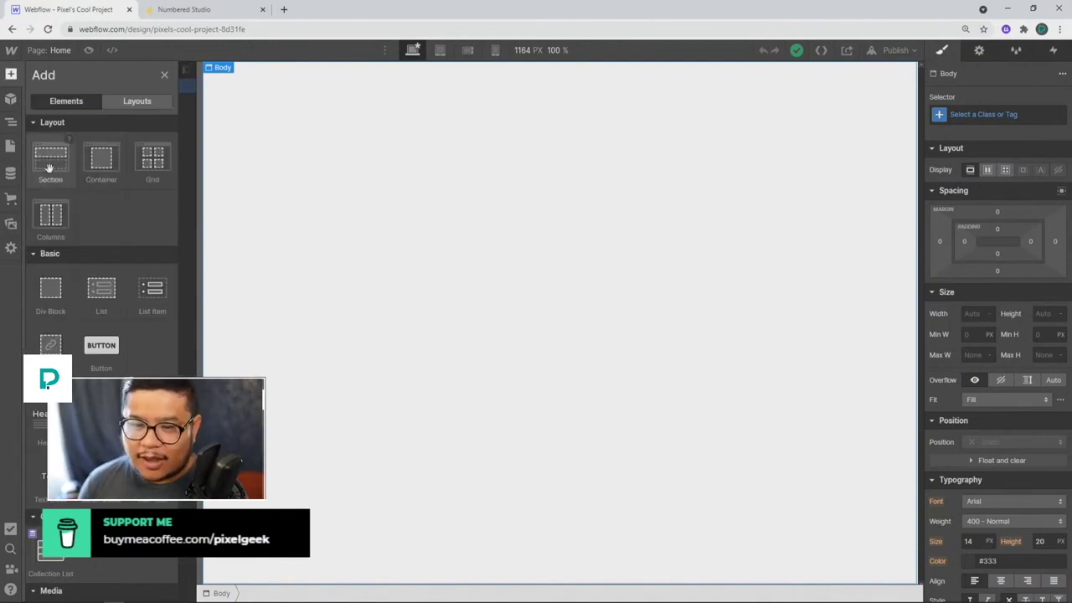
{"action": "left_click", "coordinate": [48, 158]}
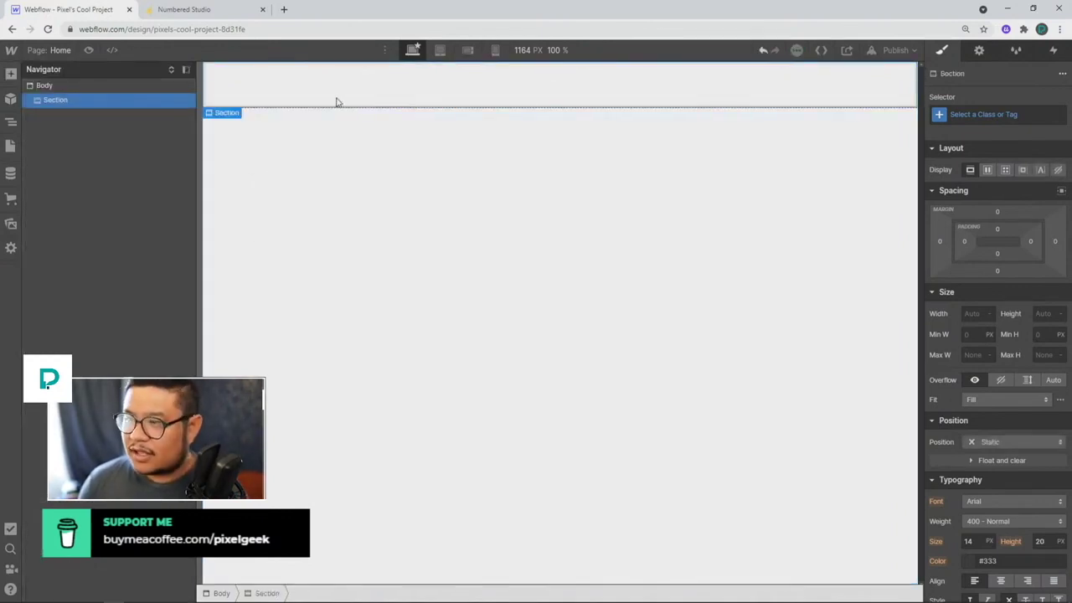
{"action": "left_click", "coordinate": [973, 115]}
{"action": "type", "text": "hero"}
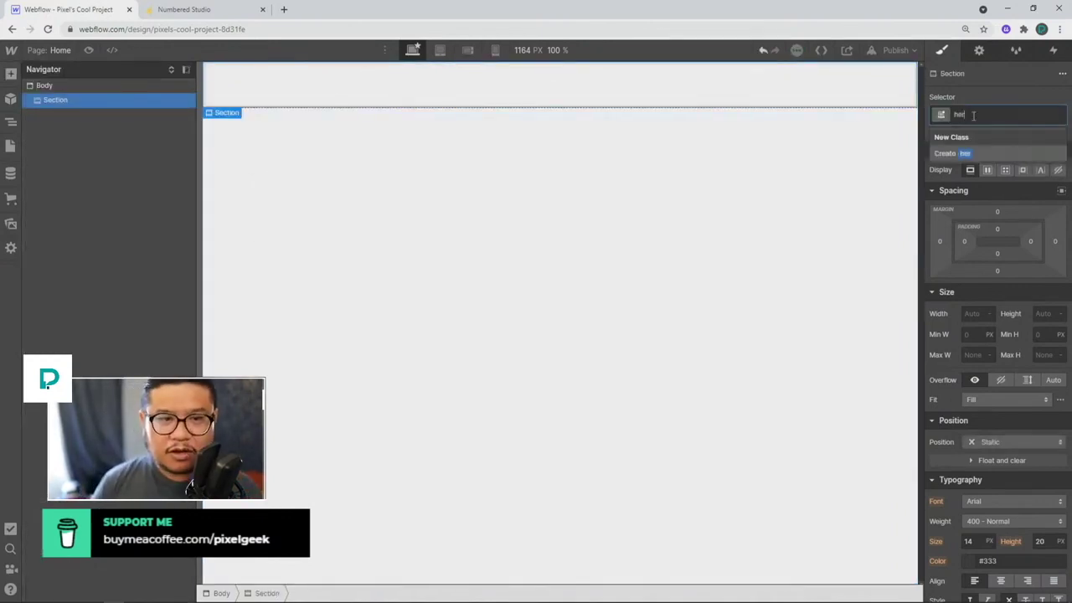
{"action": "key", "text": "Return"}
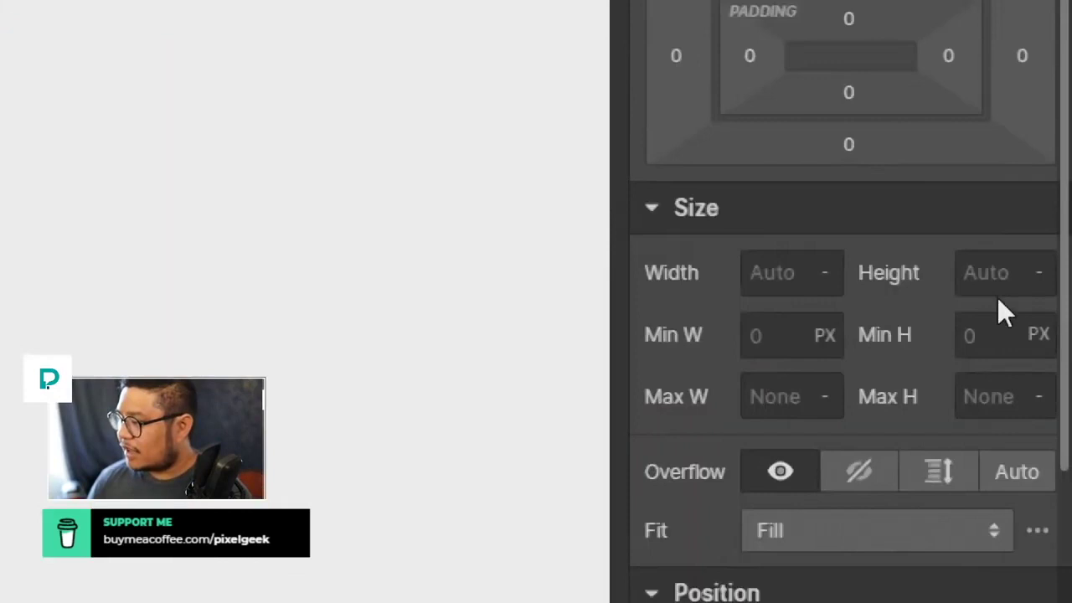
- Set the hero section's height to 100vh
{"action": "left_click", "coordinate": [1038, 311]}
{"action": "type", "text": "100vh"}
{"action": "key", "text": "Return"}
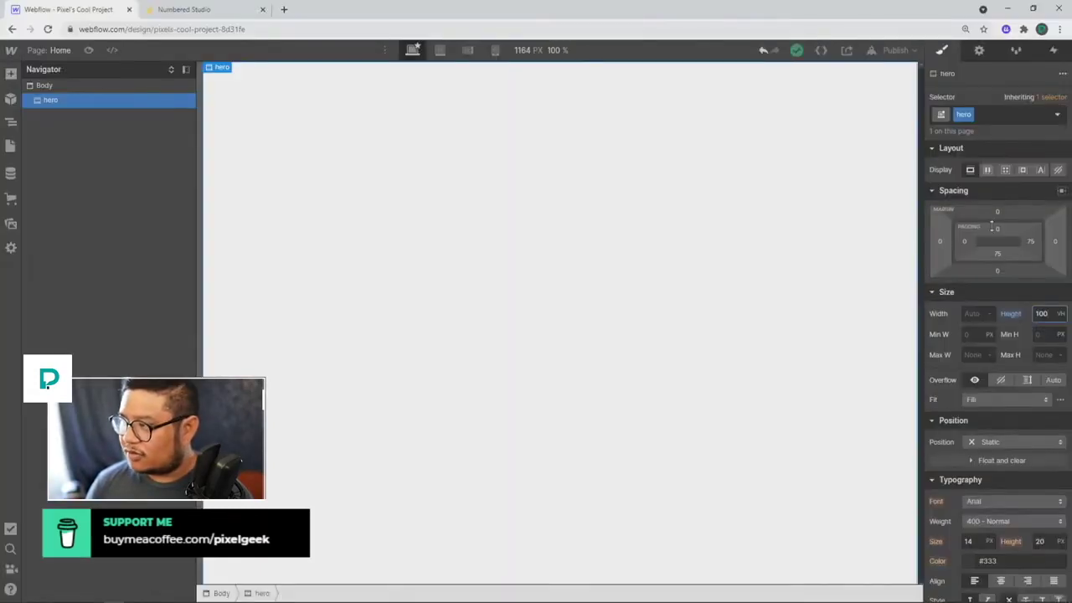
{"action": "left_click", "coordinate": [821, 50]}
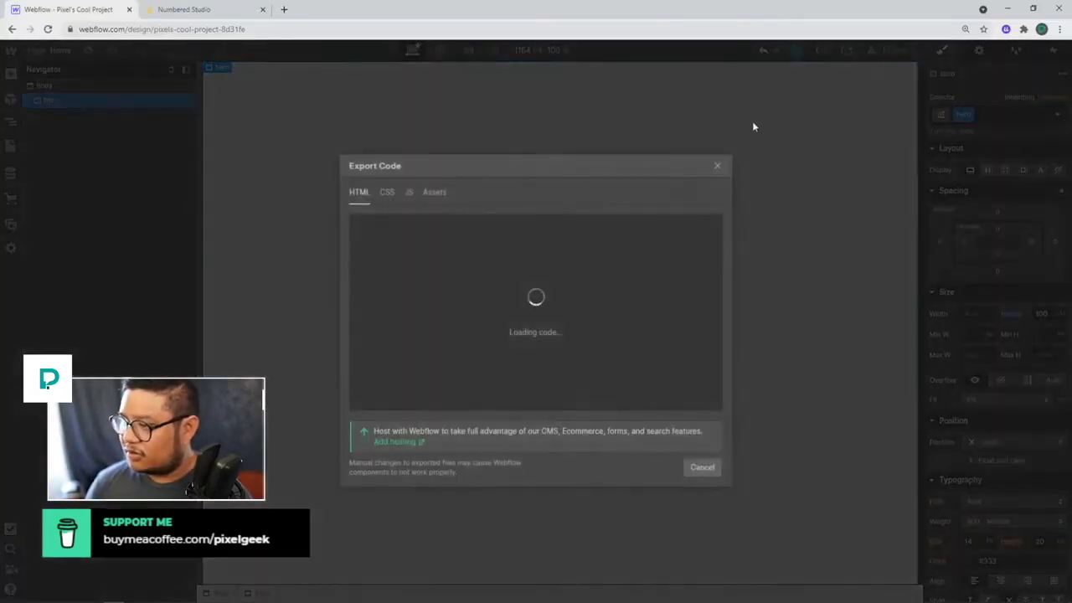
{"action": "left_click", "coordinate": [387, 193]}
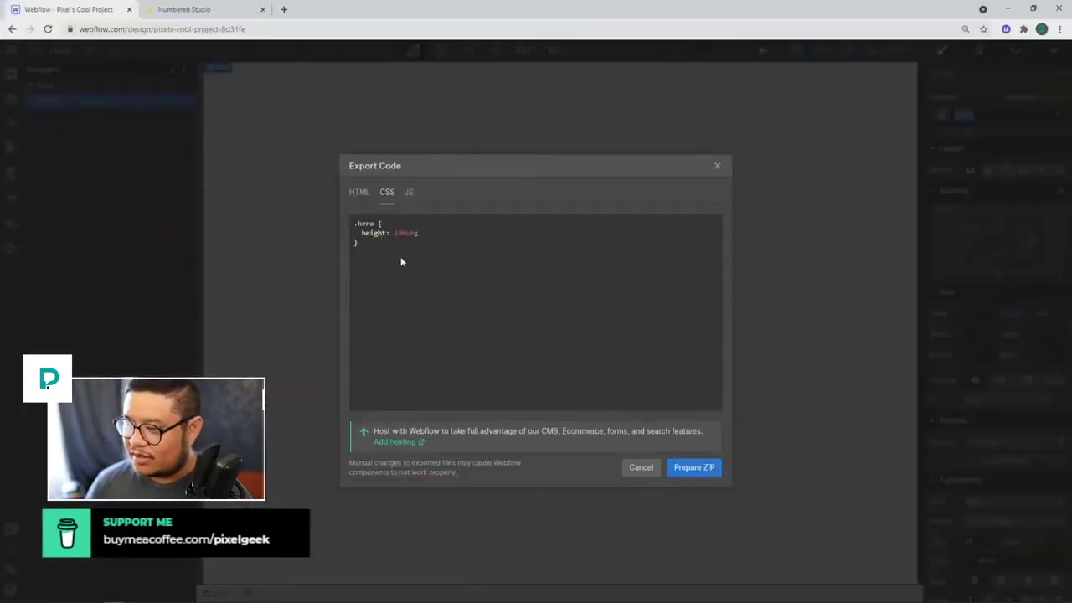
{"action": "left_click", "coordinate": [716, 167]}
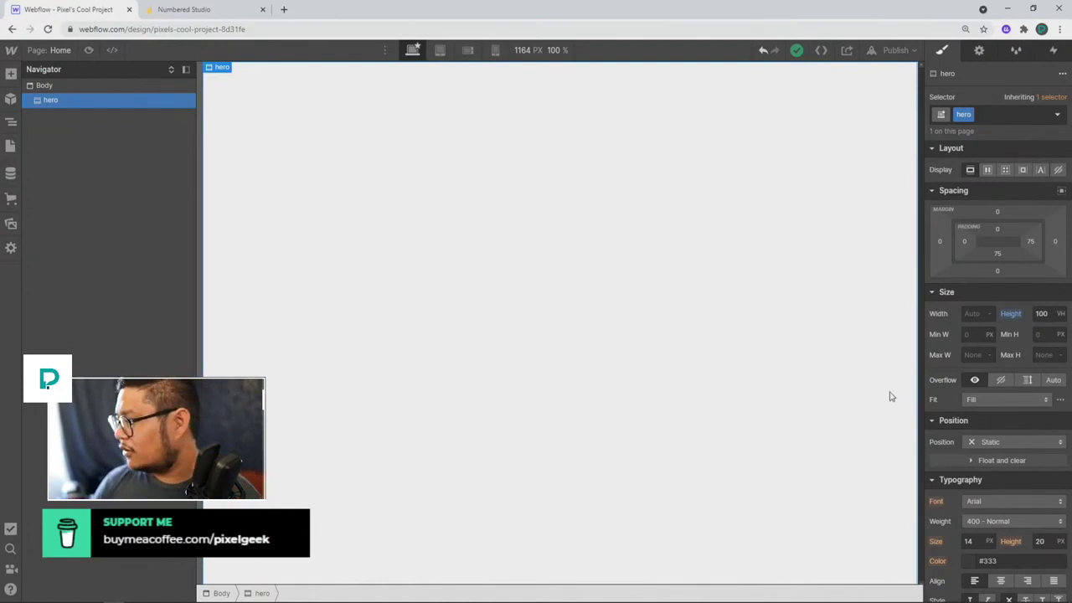
- Set the hero section's Position to Relative, leaving offsets at Auto
{"action": "scroll", "coordinate": [993, 385], "scroll_direction": "down", "scroll_amount": 1}
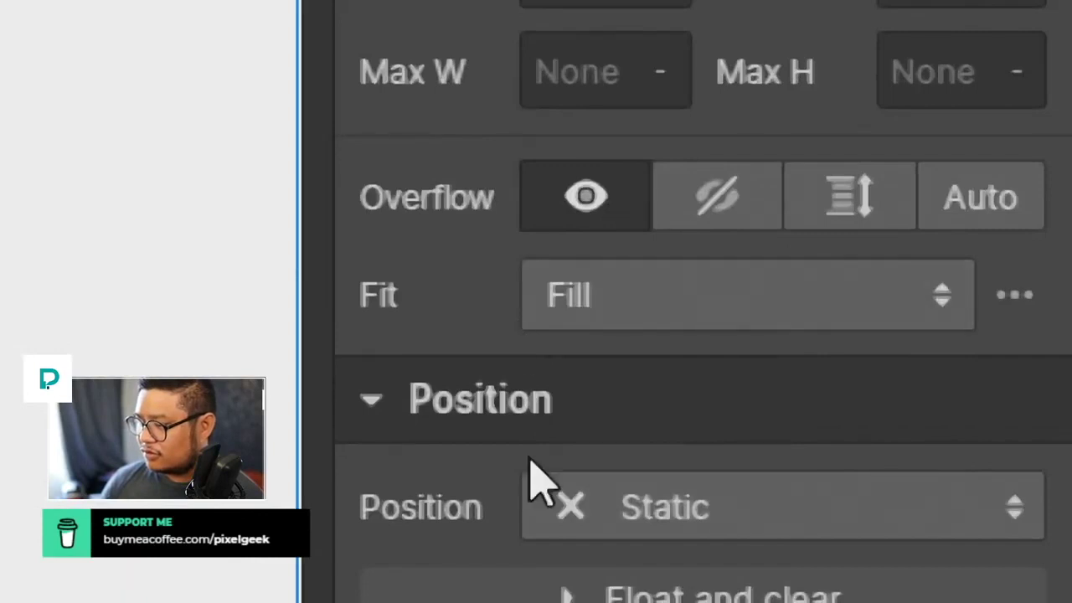
{"action": "scroll", "coordinate": [545, 485], "scroll_direction": "down", "scroll_amount": 1}
{"action": "left_click", "coordinate": [616, 301]}
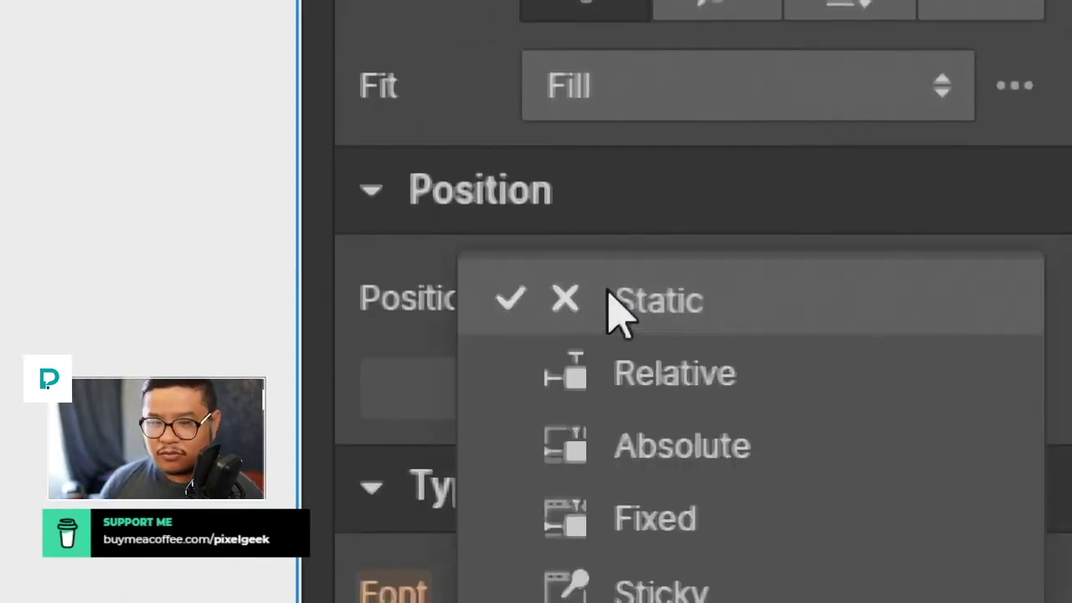
{"action": "left_click", "coordinate": [629, 368]}
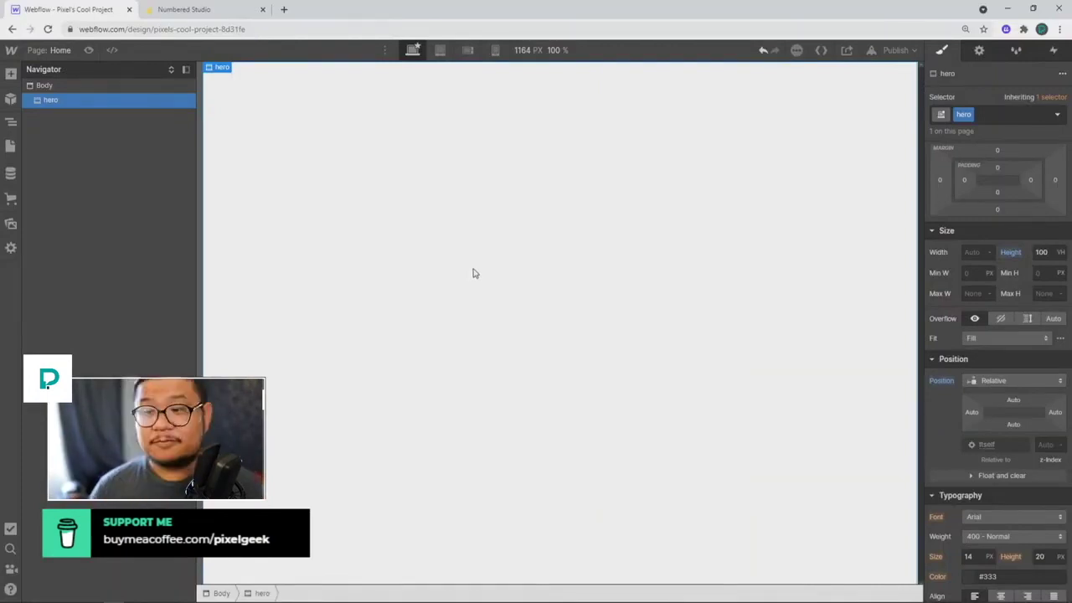
- Drag the starry galaxy image from Assets into the hero section
{"action": "key", "text": "a"}
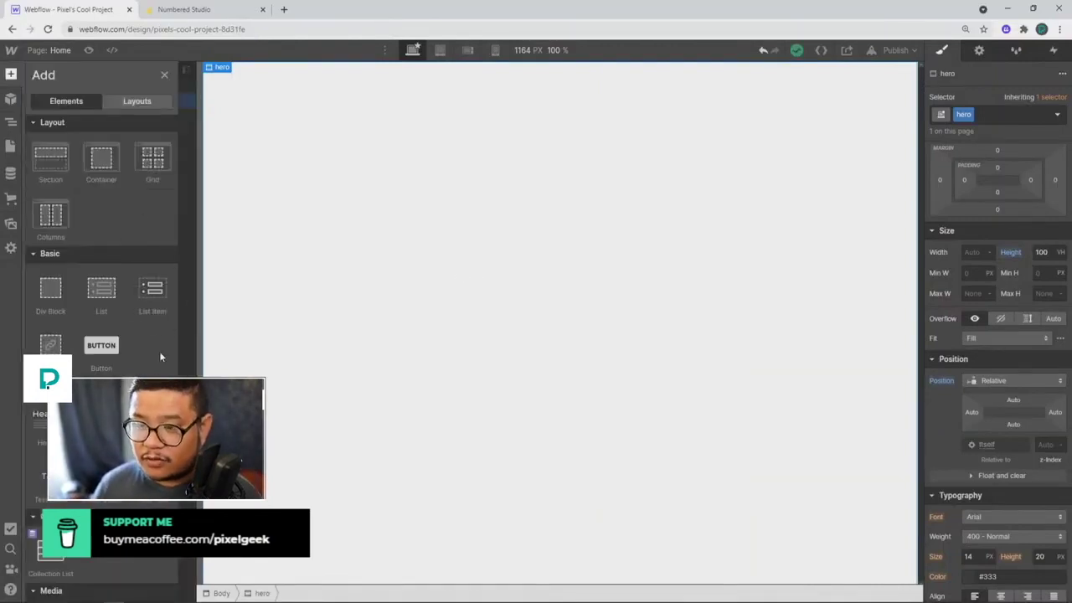
{"action": "left_click", "coordinate": [22, 228]}
{"action": "left_click_drag", "start_coordinate": [42, 180], "coordinate": [332, 166]}
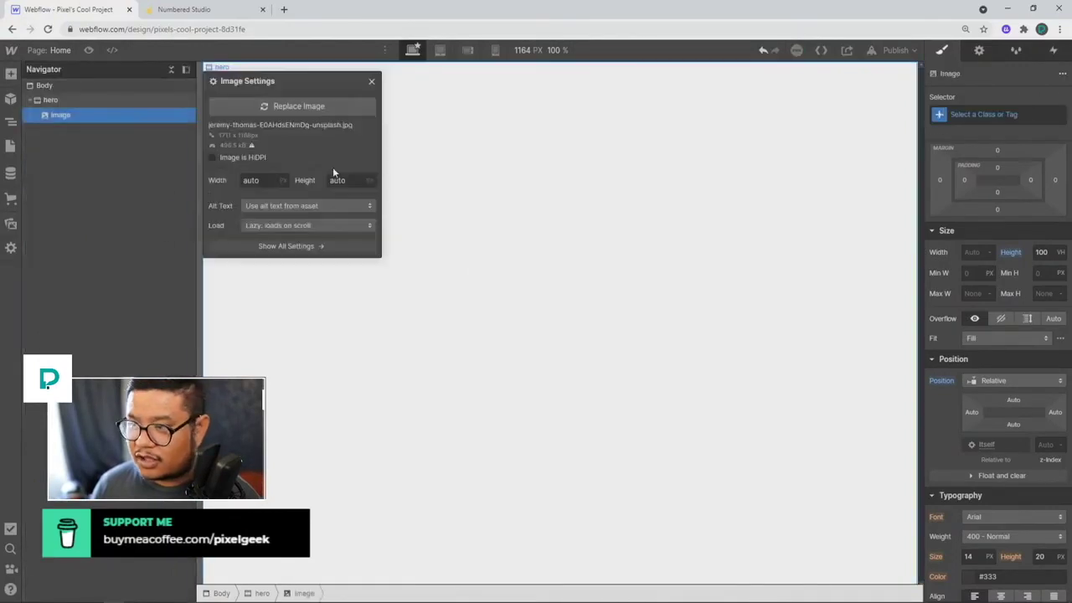
{"action": "left_click", "coordinate": [371, 81]}
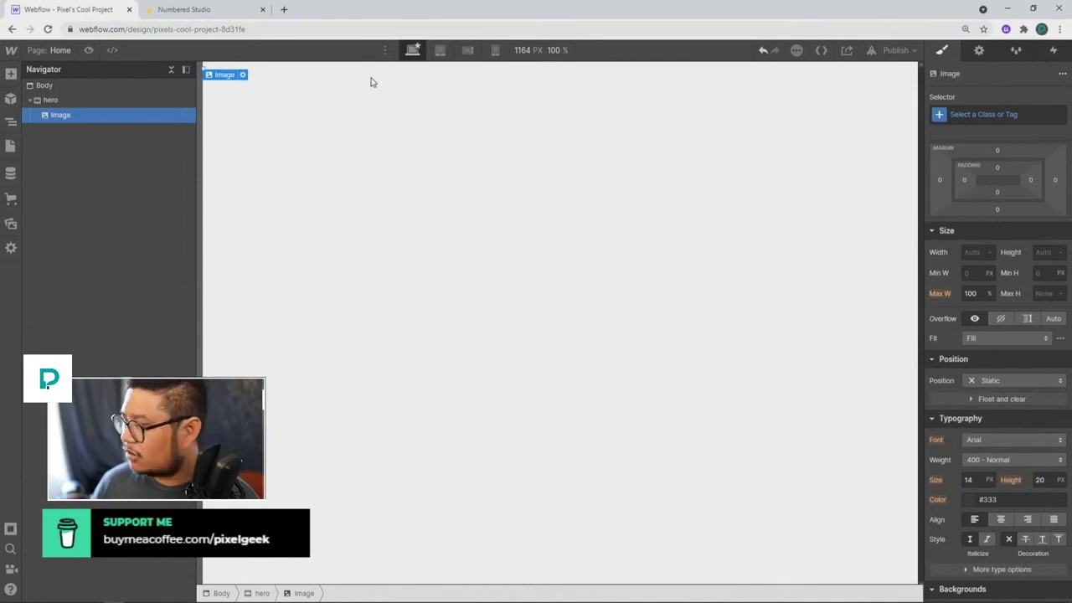
{"action": "left_click", "coordinate": [978, 50]}
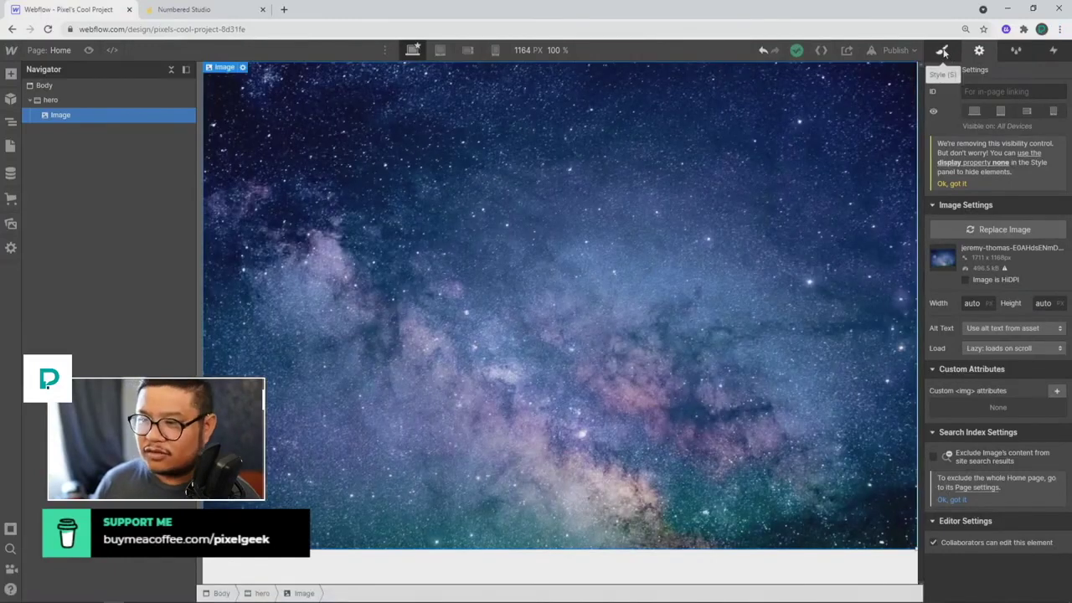
{"action": "left_click", "coordinate": [951, 55]}
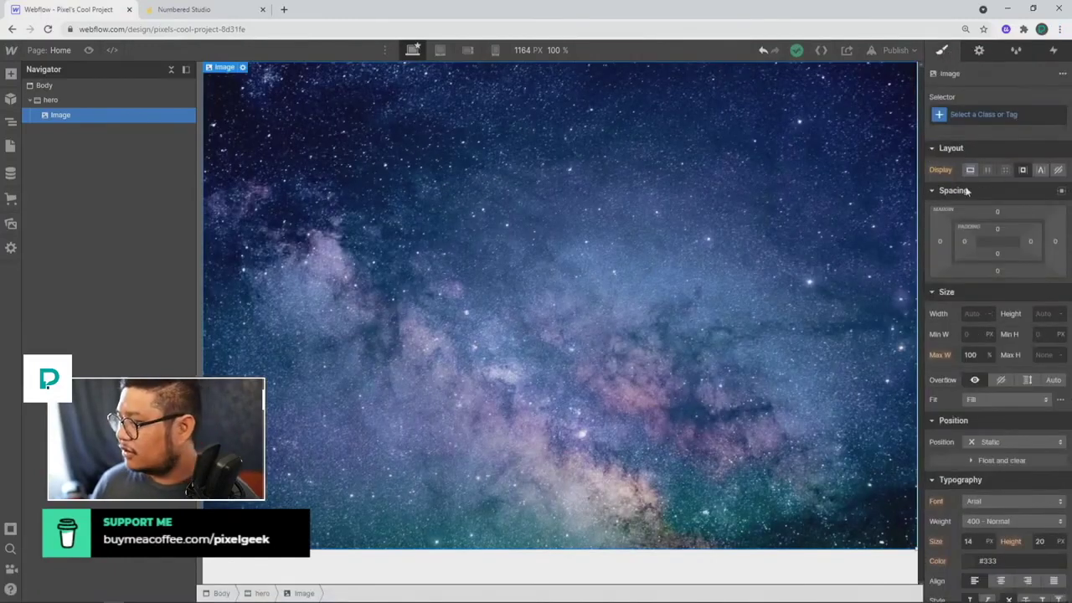
- Give the image the class 'image' and absolutely position it at hero's top-left corner
{"action": "left_click", "coordinate": [973, 109]}
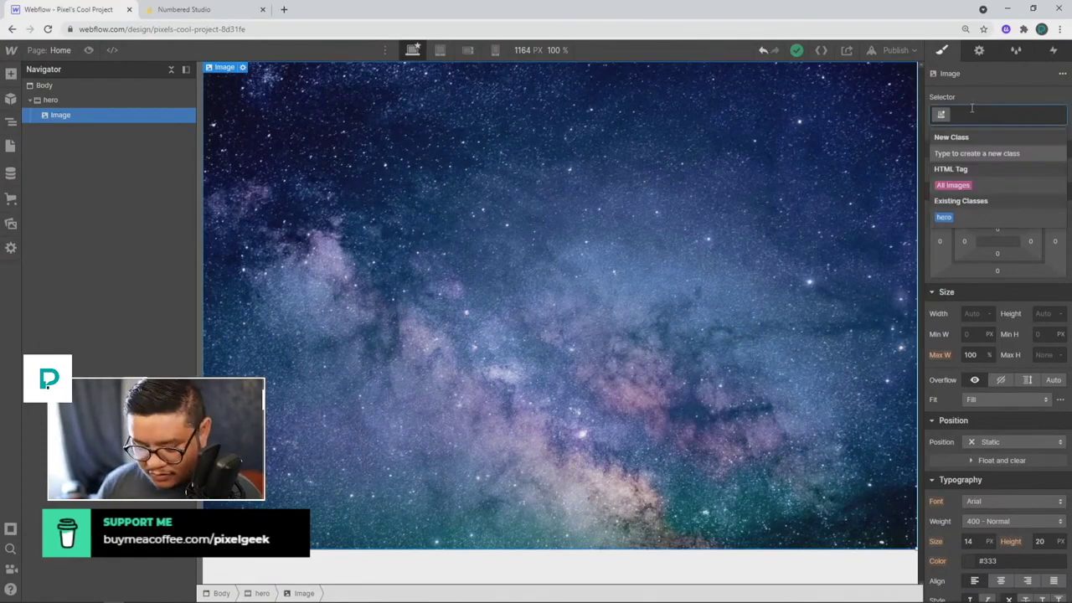
{"action": "type", "text": "image 1"}
{"action": "key", "text": "Return"}
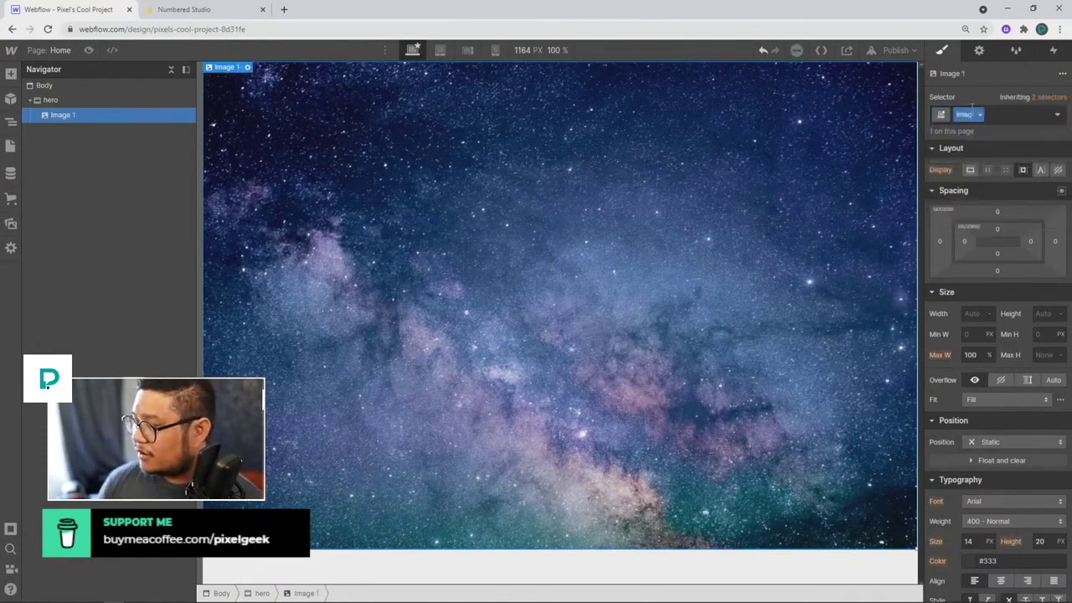
{"action": "key", "text": "BackSpace"}
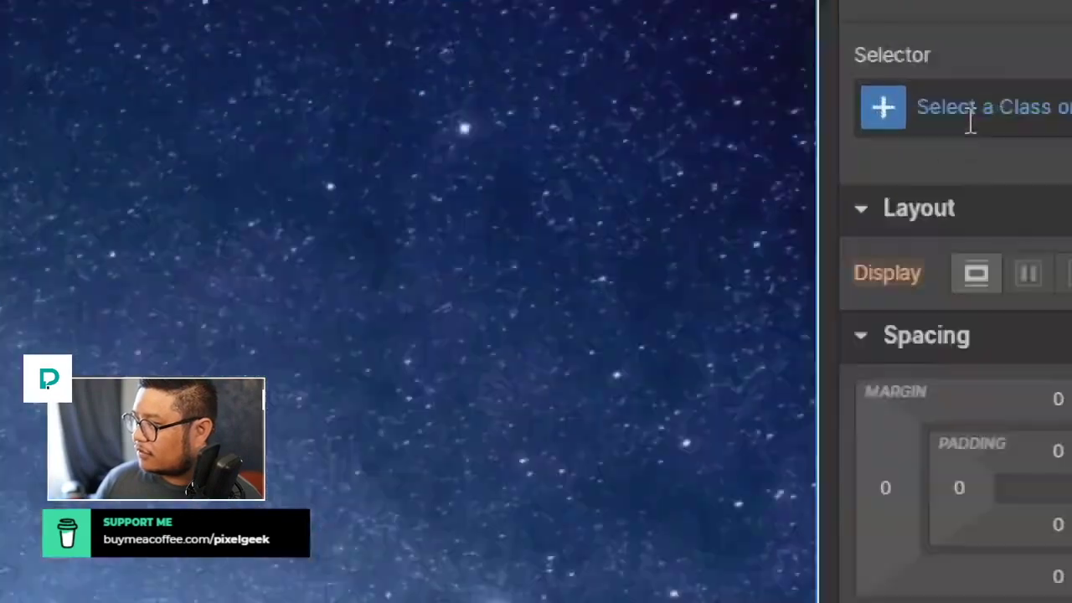
{"action": "left_click", "coordinate": [1064, 119]}
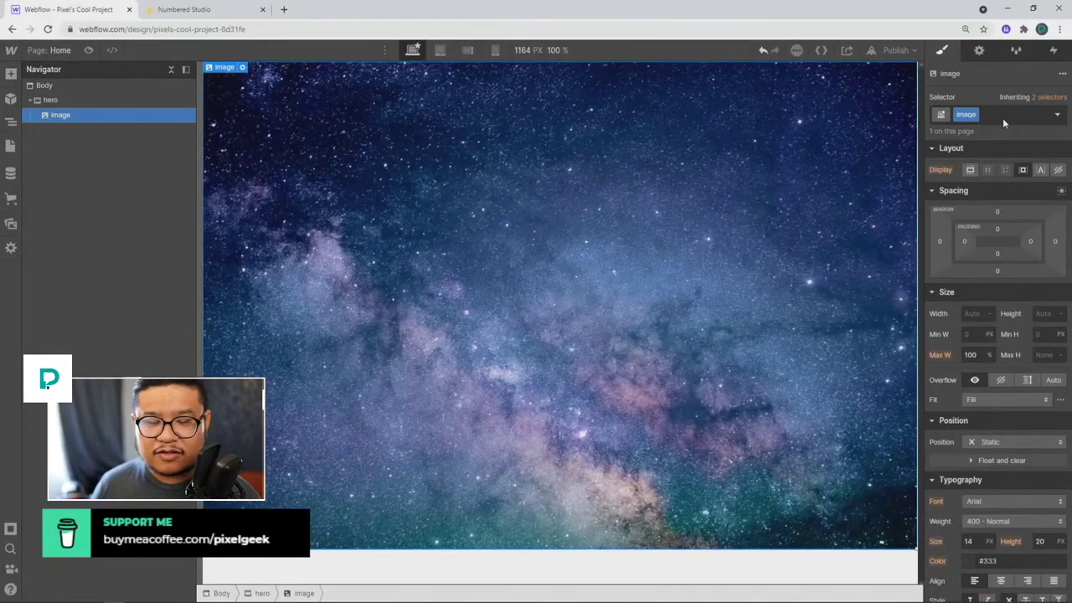
{"action": "left_click", "coordinate": [985, 442]}
{"action": "left_click", "coordinate": [989, 474]}
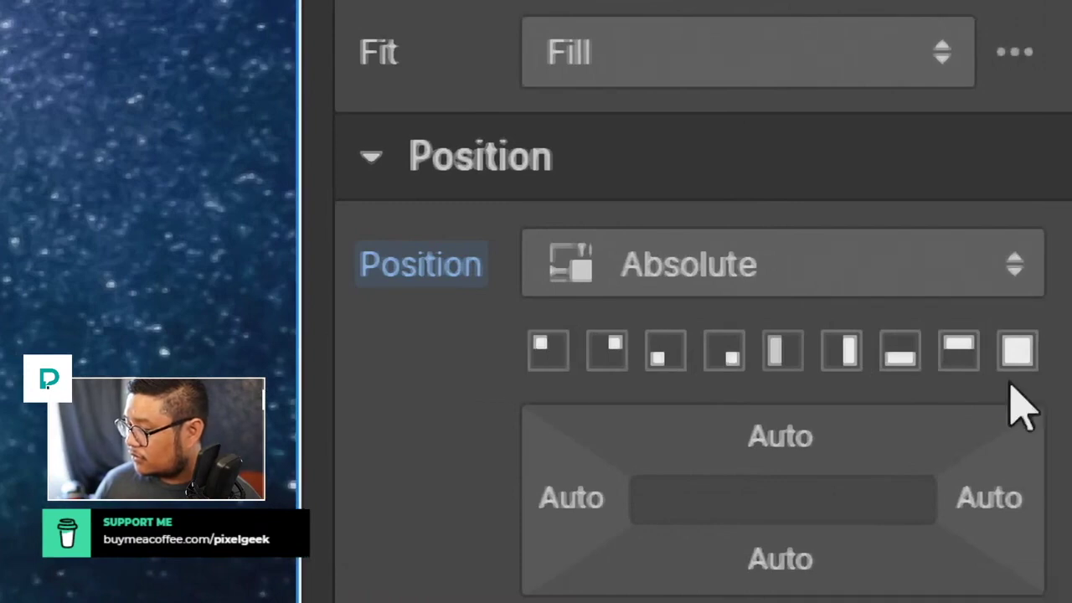
{"action": "left_click", "coordinate": [534, 361]}
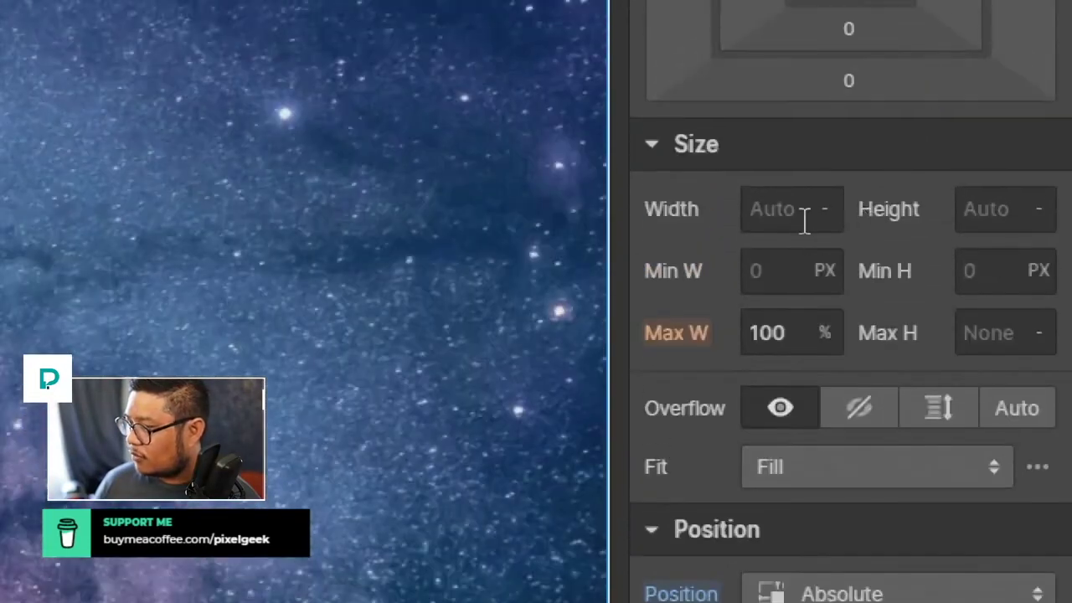
- Size the image 100 VW by 100 VH with Fit set to Cover
{"action": "left_click", "coordinate": [805, 219]}
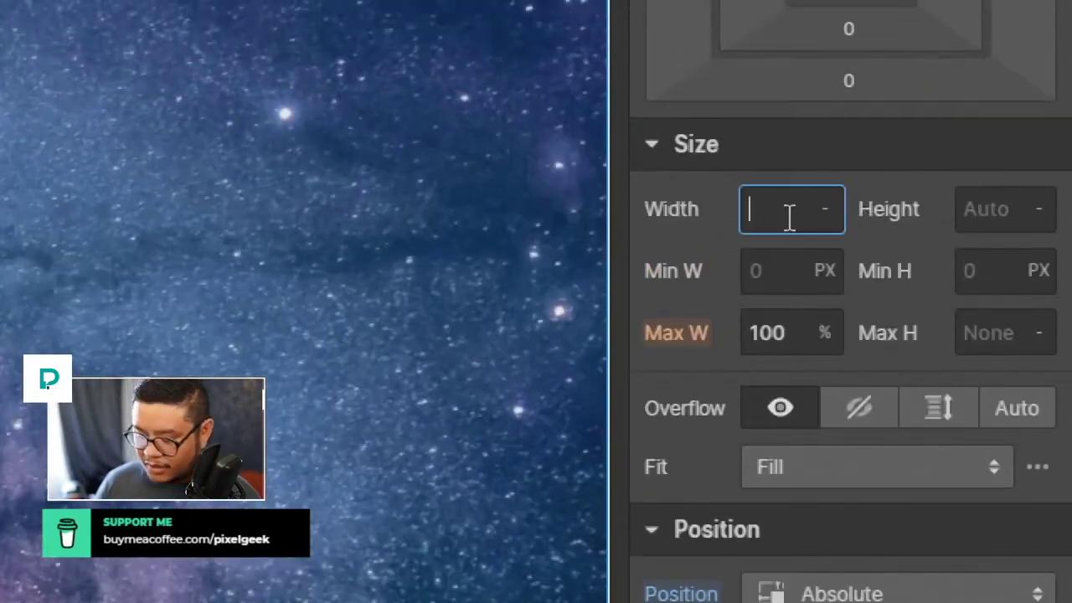
{"action": "type", "text": "100%"}
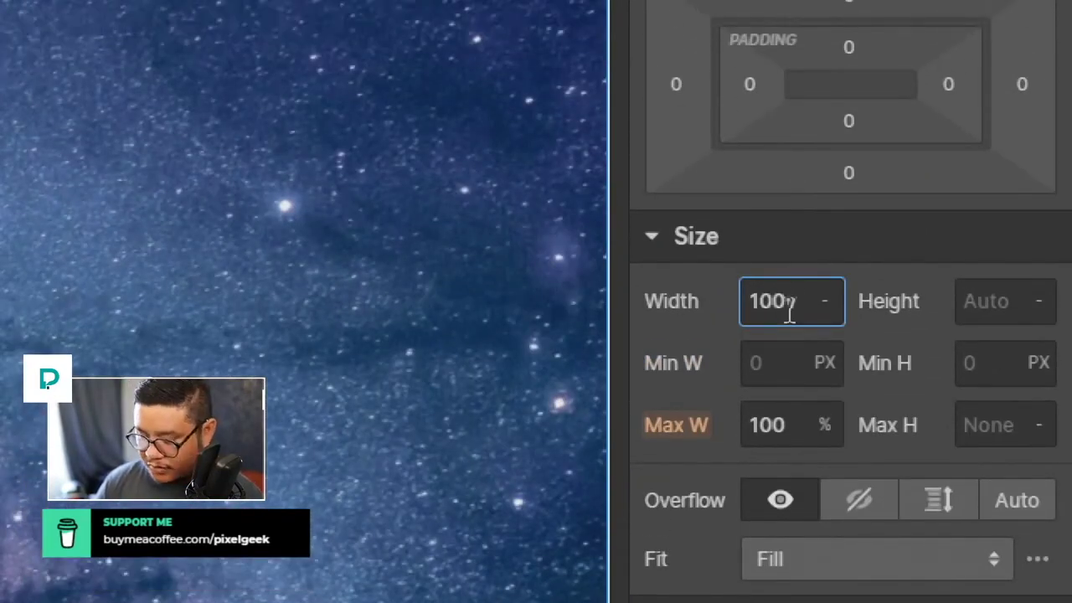
{"action": "type", "text": "w"}
{"action": "key", "text": "Tab"}
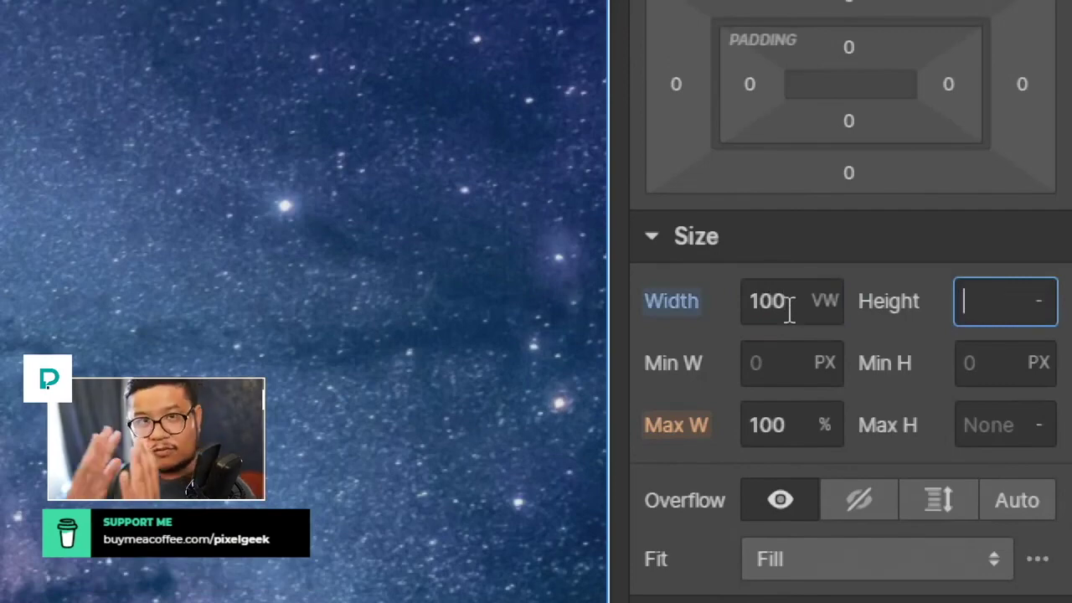
{"action": "type", "text": "100vh"}
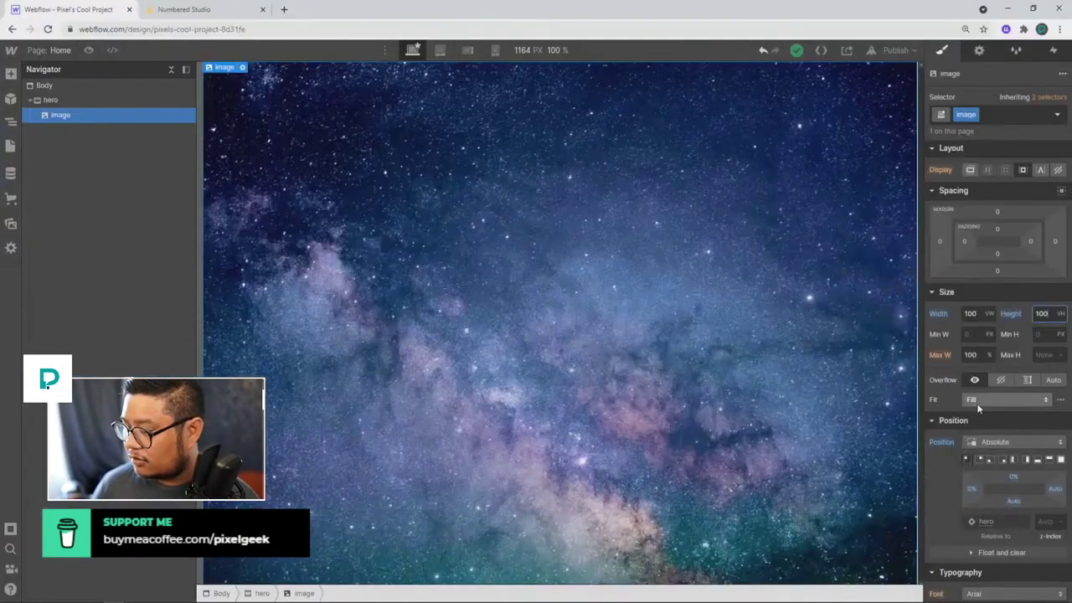
{"action": "left_click", "coordinate": [788, 502]}
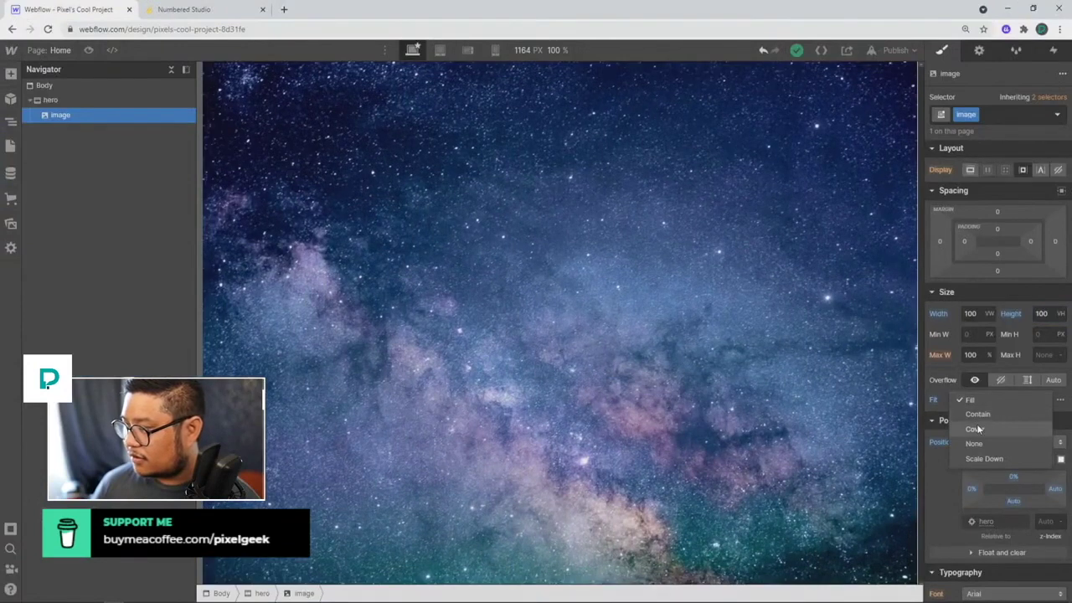
{"action": "left_click", "coordinate": [977, 429]}
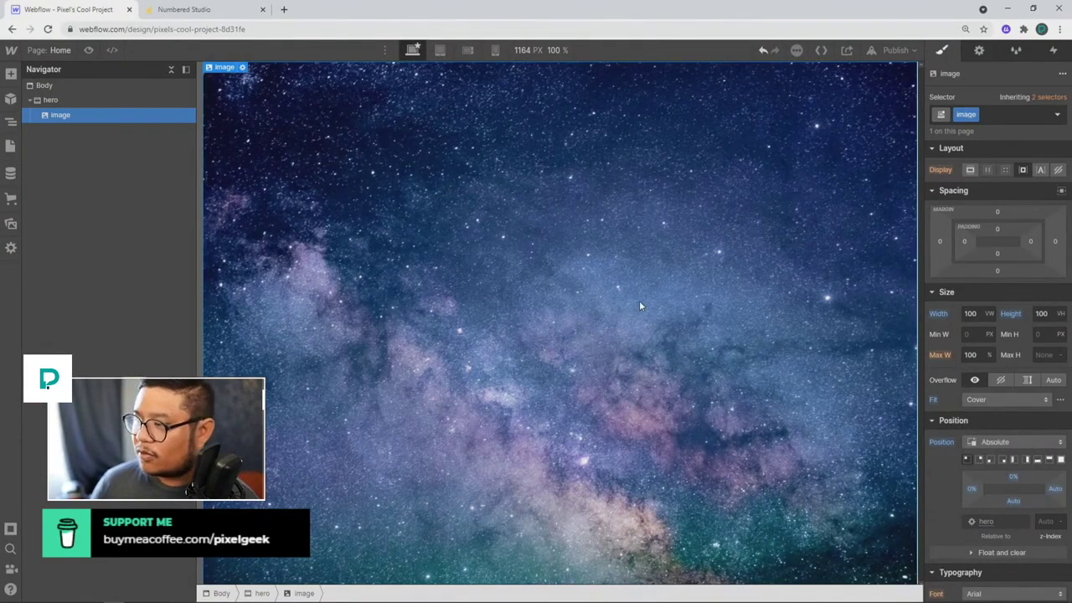
- Add combo class '1' to the image, leaving its z-index at Auto
{"action": "left_click", "coordinate": [1000, 114]}
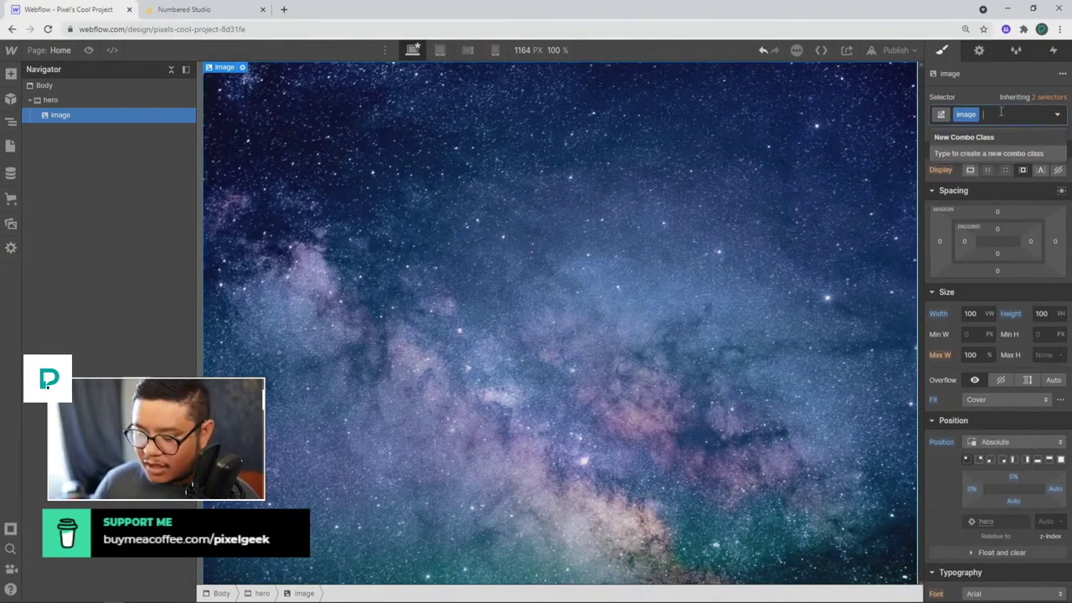
{"action": "type", "text": "1"}
{"action": "key", "text": "Return"}
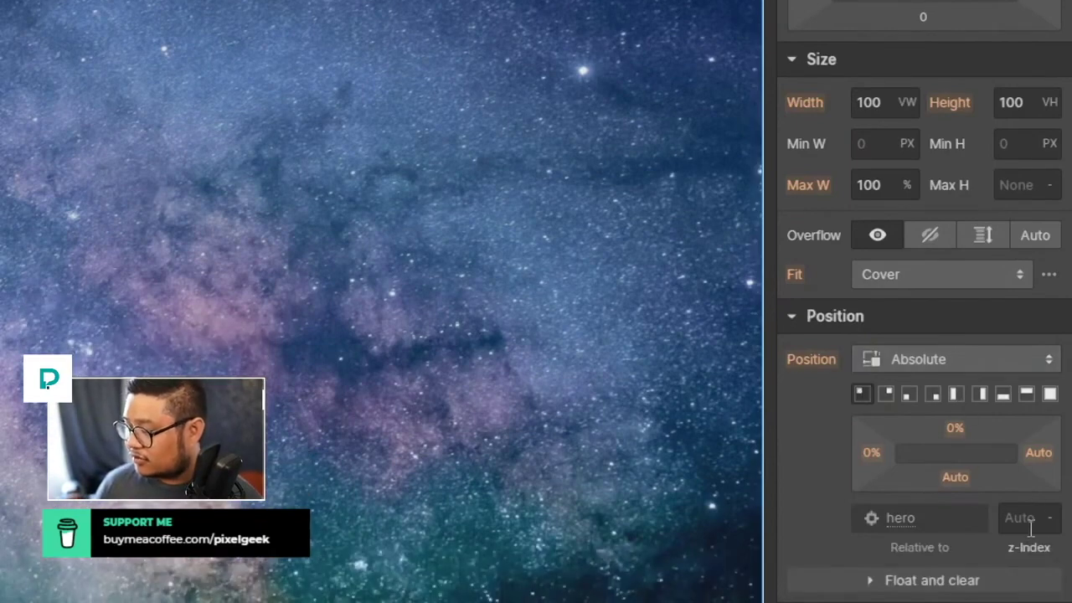
{"action": "left_click", "coordinate": [1030, 523]}
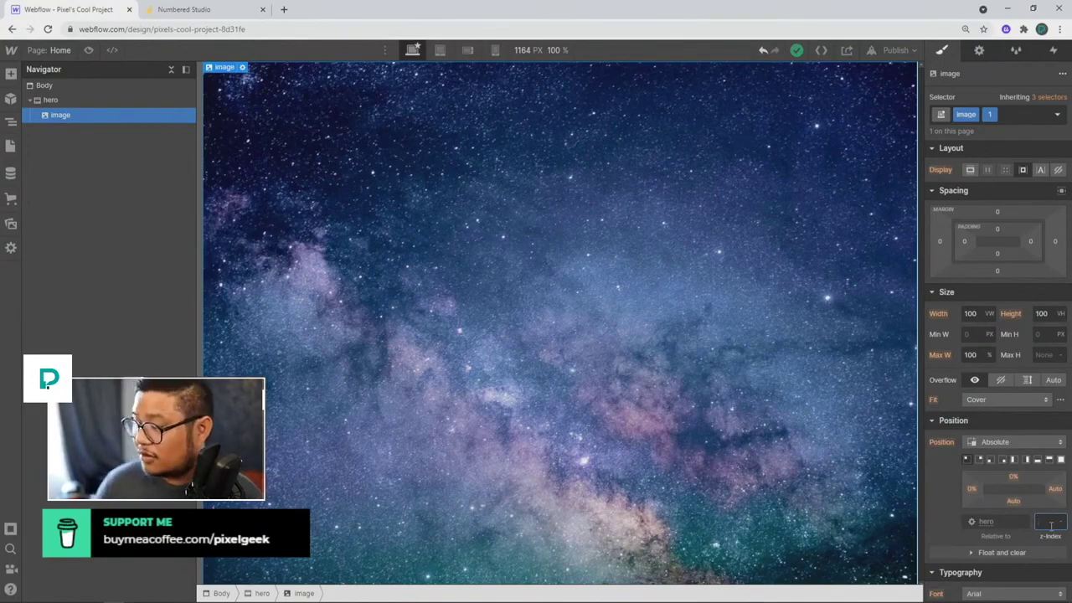
{"action": "left_click", "coordinate": [740, 360]}
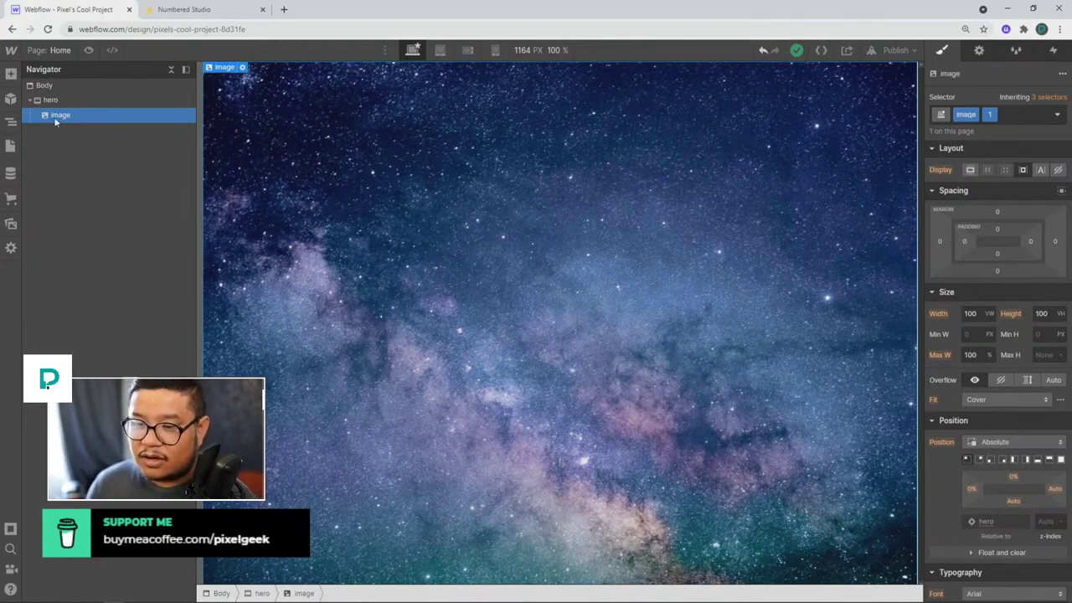
- Duplicate the image and change the copy's combo class from 1 to 2
{"action": "key", "text": "ctrl+d"}
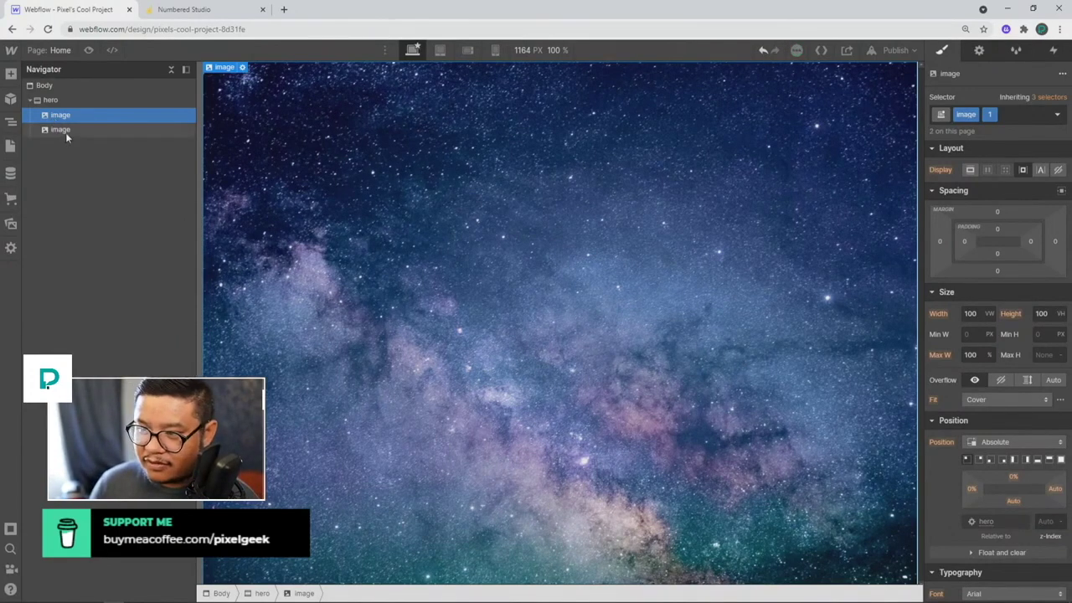
{"action": "left_click", "coordinate": [66, 131]}
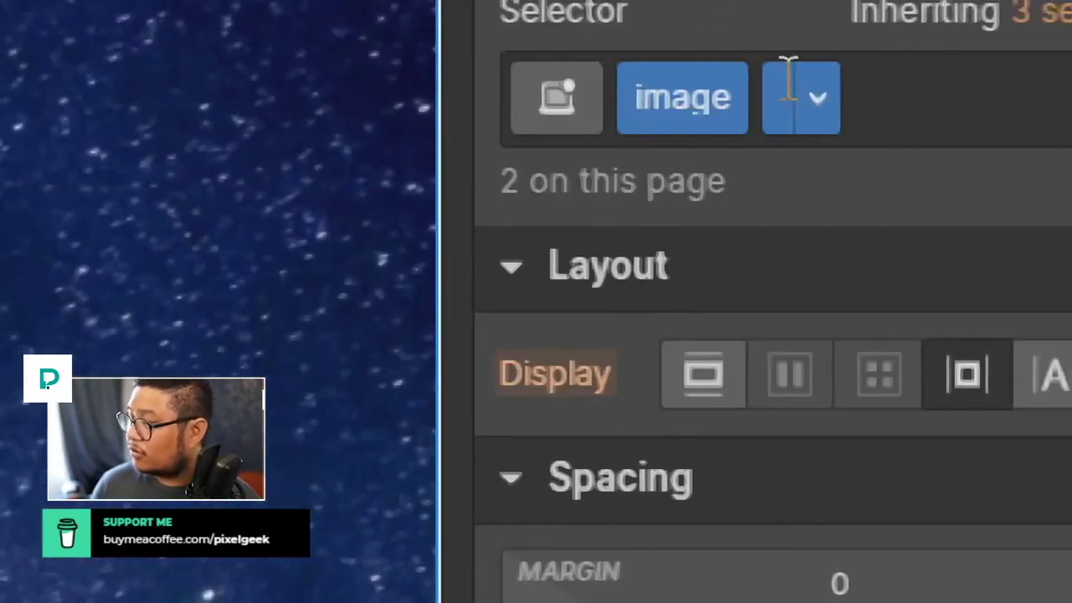
{"action": "left_click", "coordinate": [817, 98]}
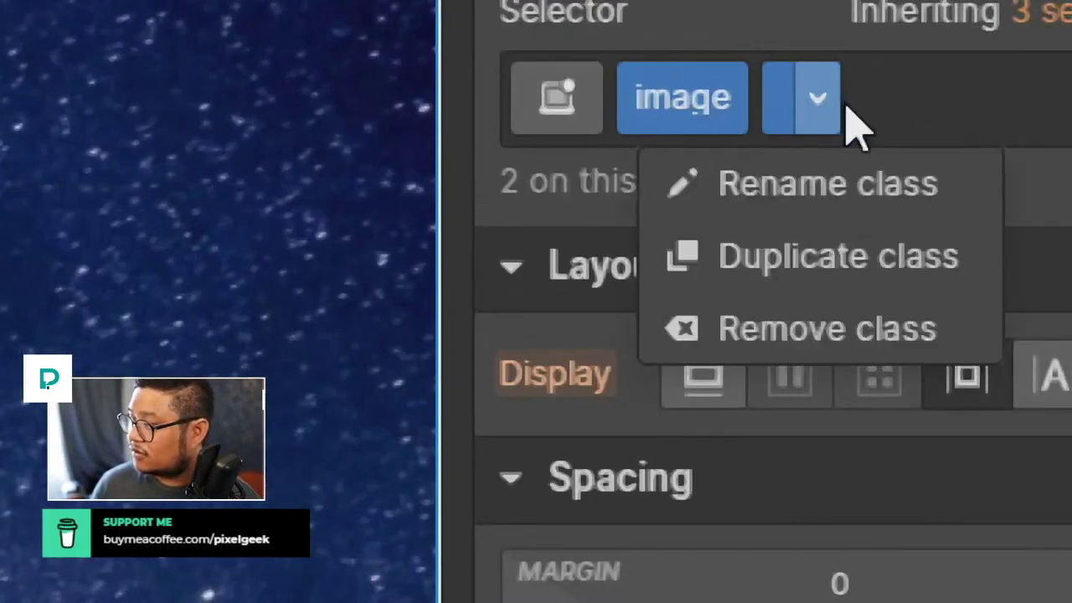
{"action": "left_click", "coordinate": [910, 98]}
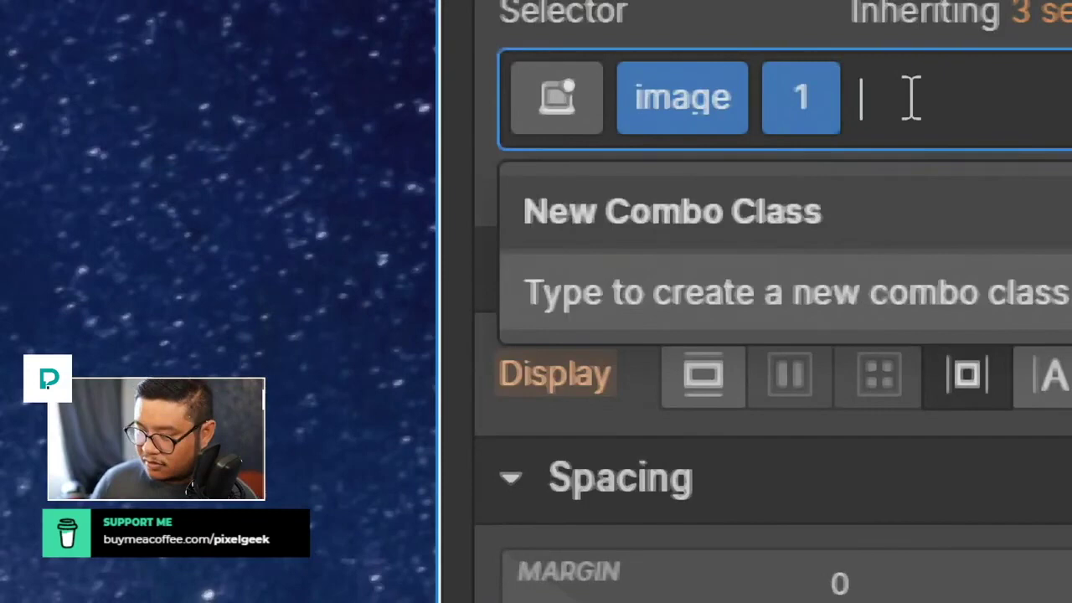
{"action": "key", "text": "BackSpace"}
{"action": "type", "text": "2"}
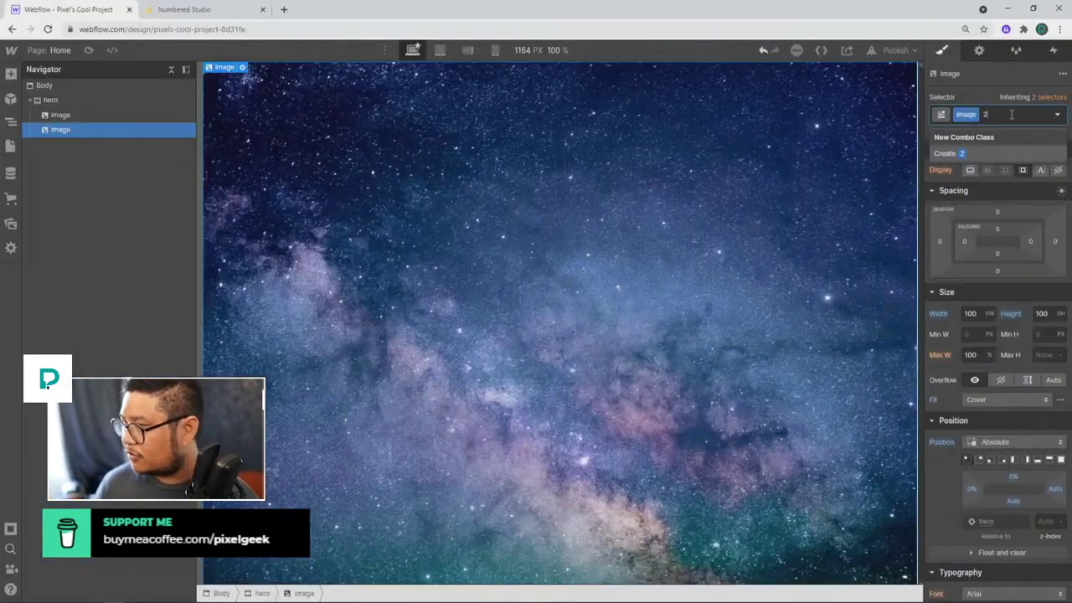
{"action": "key", "text": "Return"}
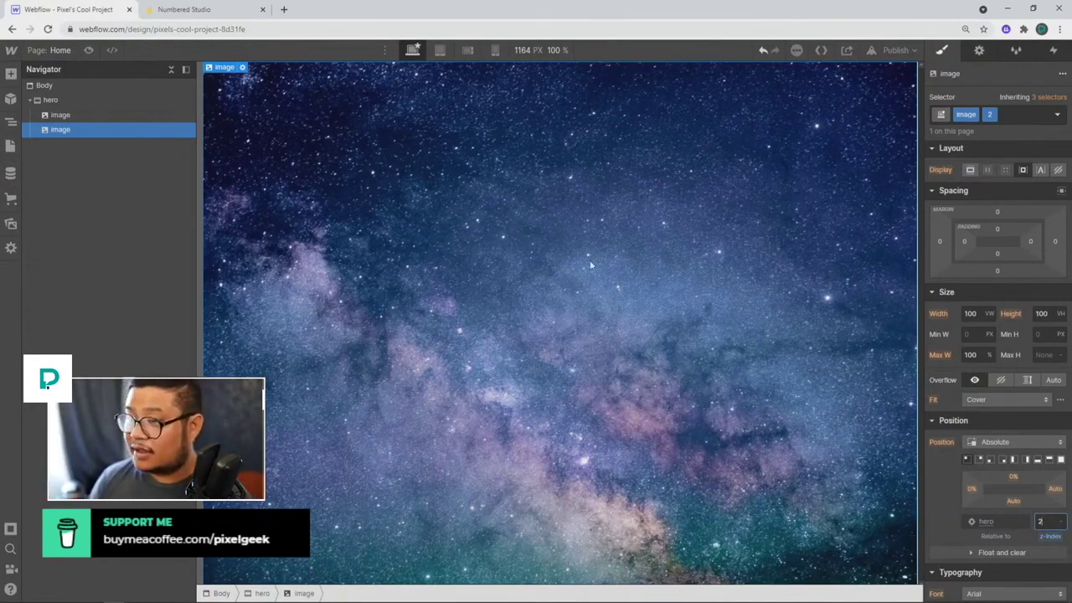
- Give the second image z-index 2 and the Andromeda galaxy photo, then duplicate it
{"action": "double_click", "coordinate": [554, 263]}
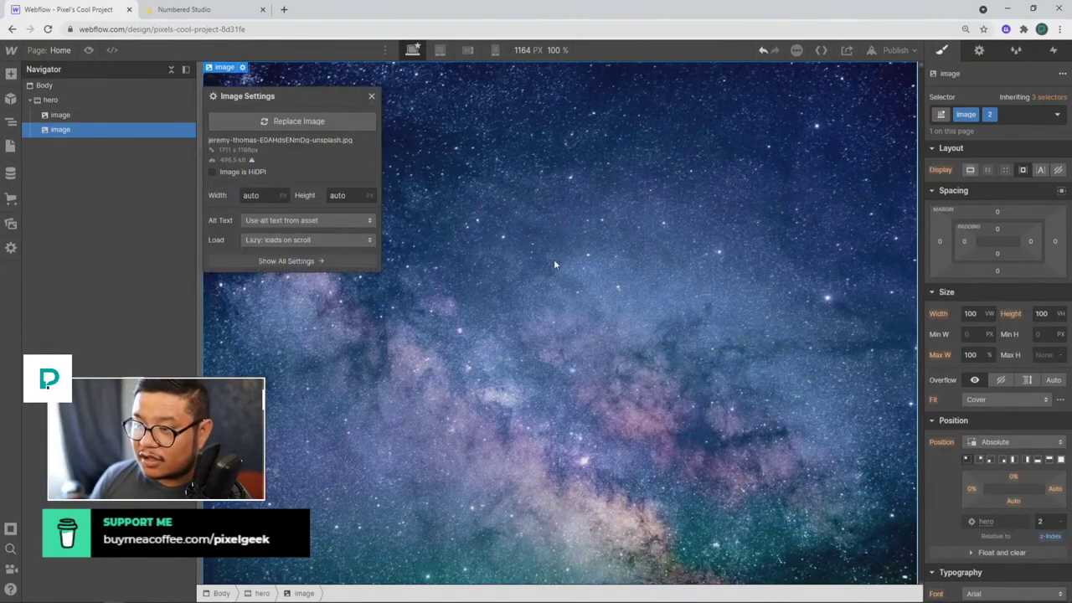
{"action": "left_click", "coordinate": [243, 130]}
{"action": "left_click", "coordinate": [142, 159]}
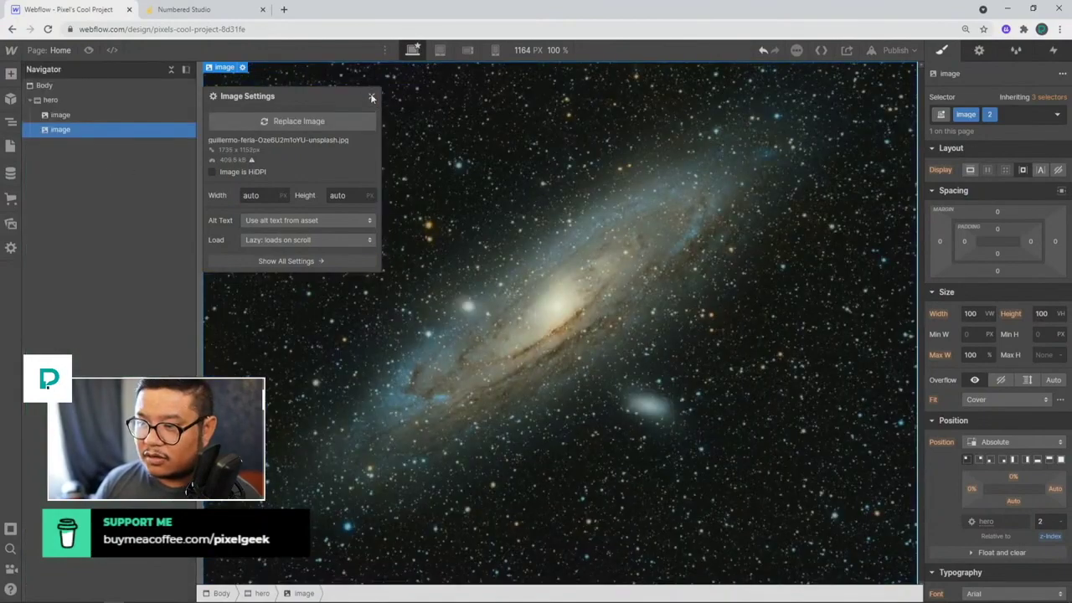
{"action": "left_click", "coordinate": [372, 97]}
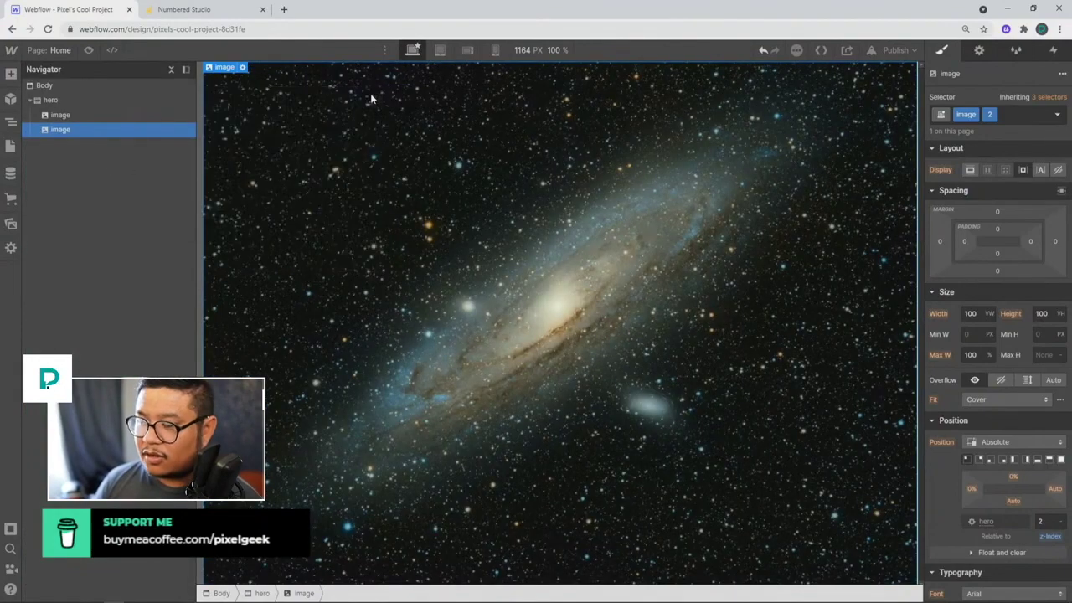
{"action": "left_click", "coordinate": [1059, 171]}
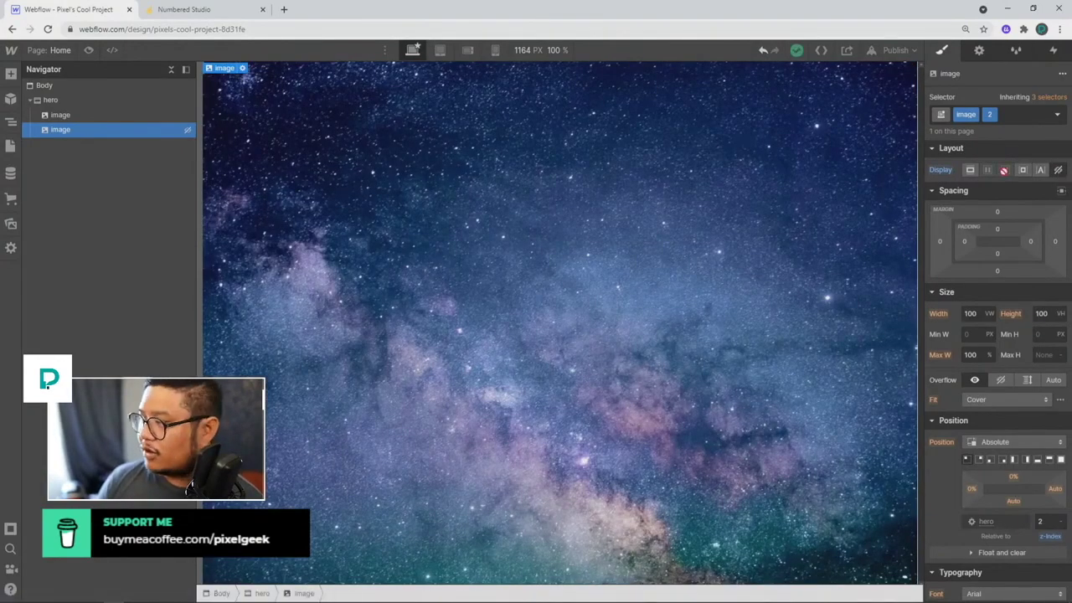
{"action": "left_click", "coordinate": [944, 170], "text": "alt"}
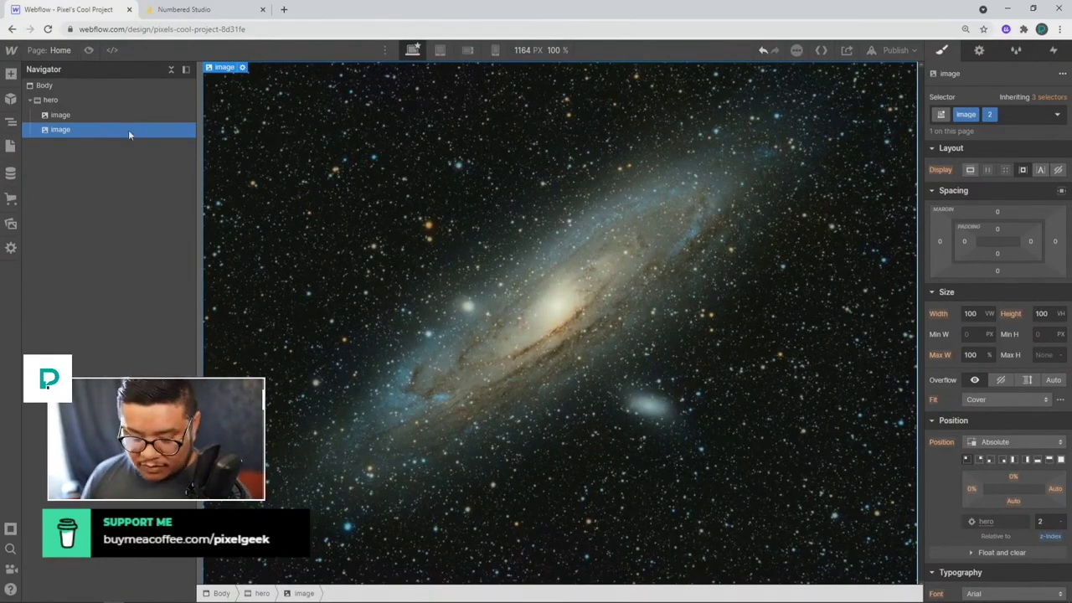
{"action": "key", "text": "ctrl+d"}
- Give the third image combo class 3, z-index 3 and the earth-at-night photo
{"action": "left_click", "coordinate": [114, 147]}
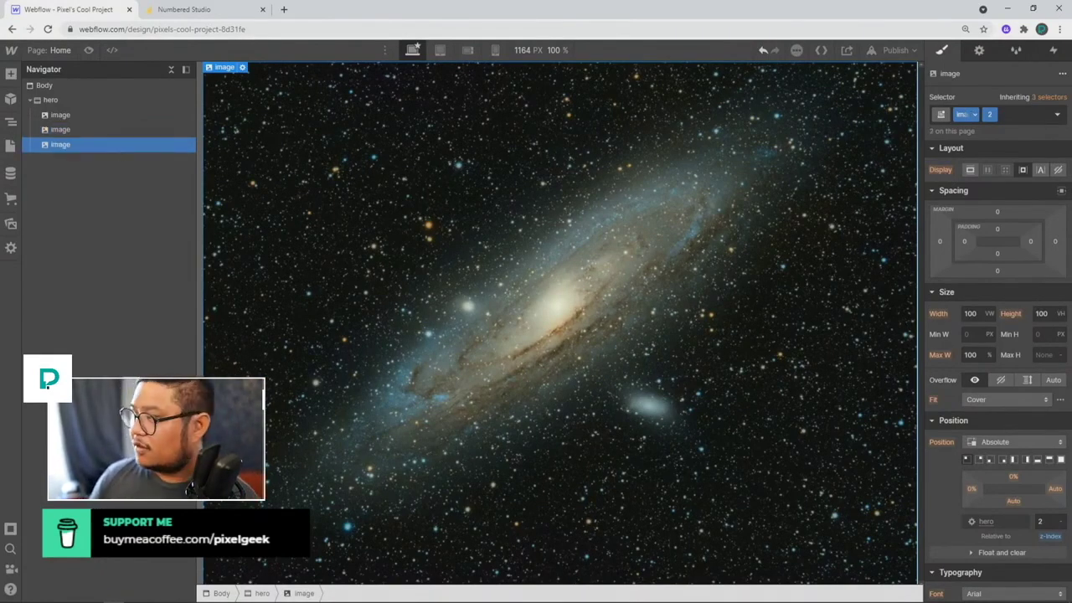
{"action": "left_click", "coordinate": [1021, 113]}
{"action": "key", "text": "BackSpace"}
{"action": "type", "text": "3"}
{"action": "key", "text": "Return"}
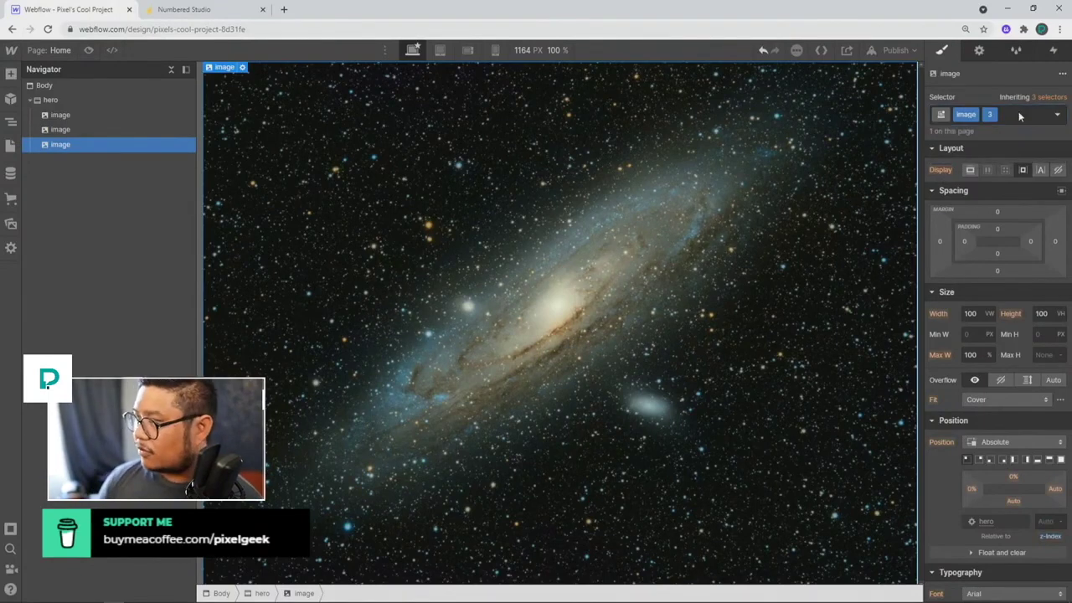
{"action": "left_click", "coordinate": [1045, 521]}
{"action": "type", "text": "3"}
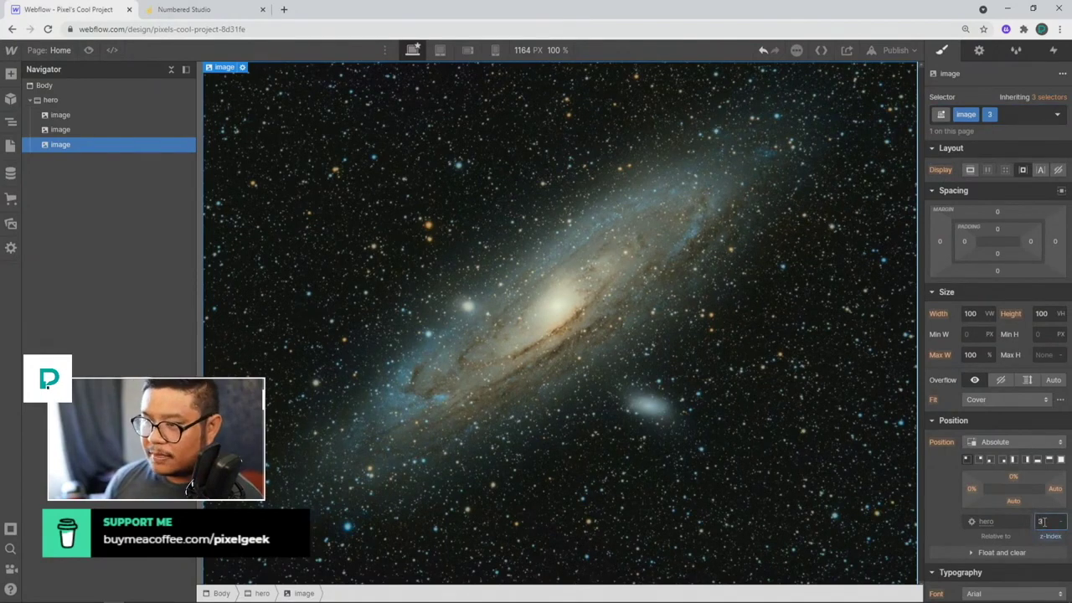
{"action": "double_click", "coordinate": [475, 341]}
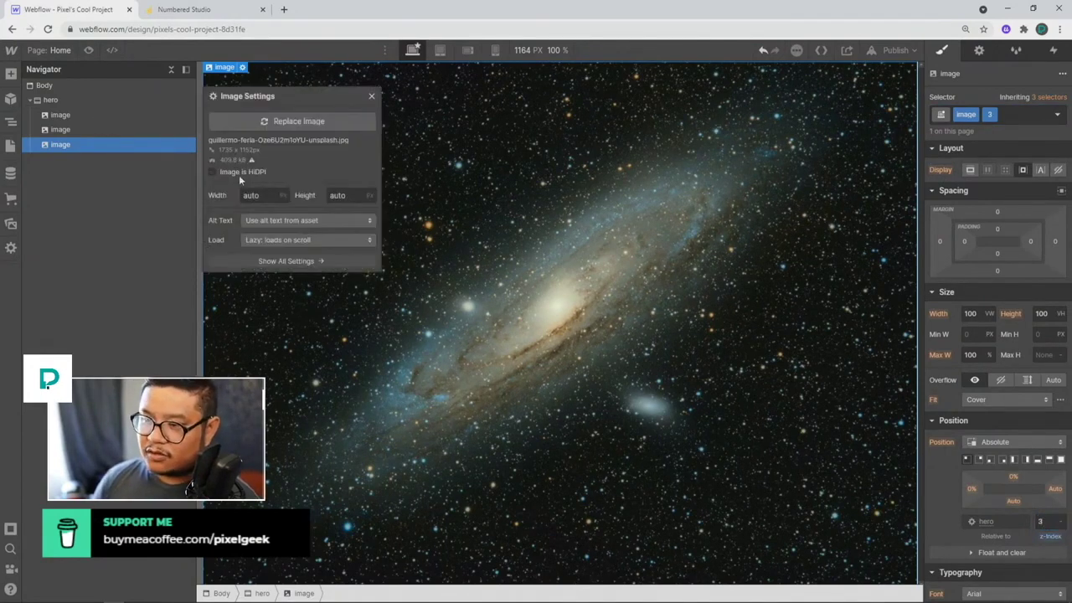
{"action": "left_click", "coordinate": [299, 121]}
{"action": "left_click", "coordinate": [165, 171]}
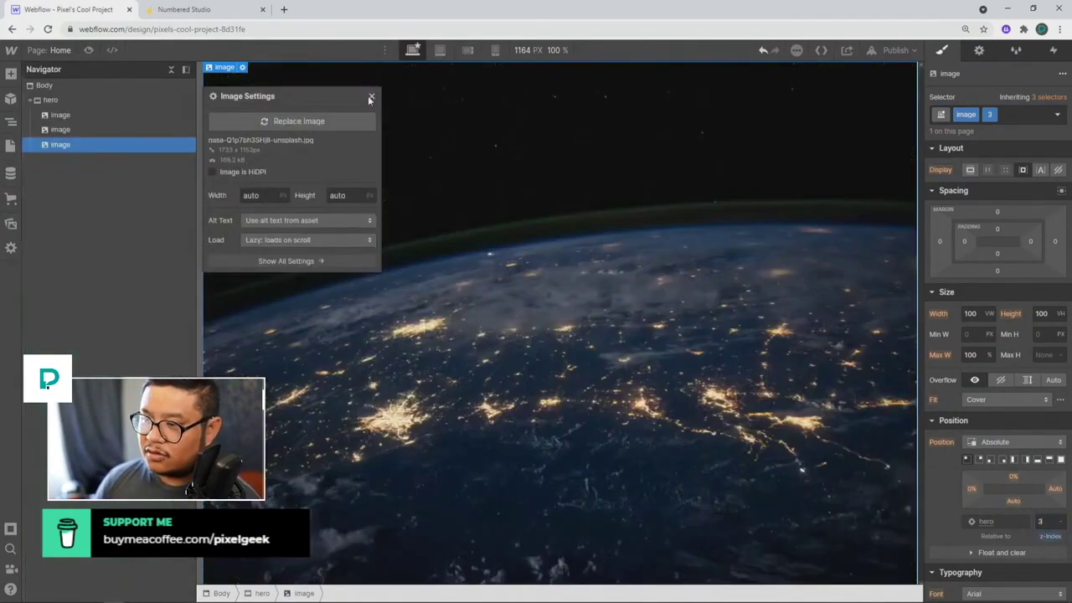
{"action": "left_click", "coordinate": [372, 97]}
- Add a fourth image with combo class 4, z-index 4 and the colourful Milky Way photo
{"action": "key", "text": "ctrl+v"}
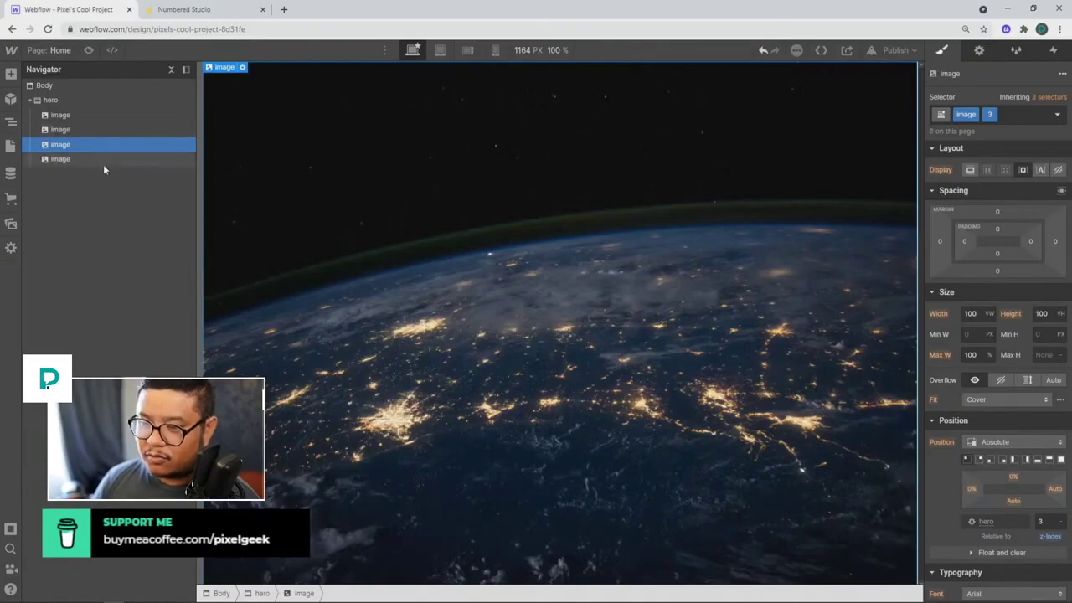
{"action": "left_click", "coordinate": [103, 161]}
{"action": "left_click", "coordinate": [1014, 115]}
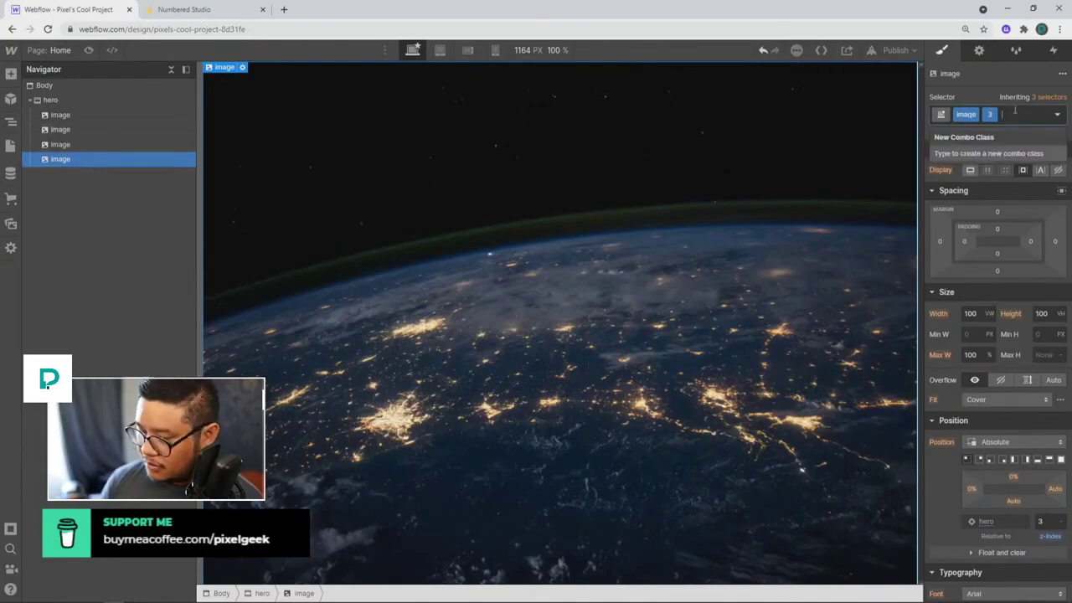
{"action": "key", "text": "BackSpace"}
{"action": "type", "text": "4"}
{"action": "key", "text": "Return"}
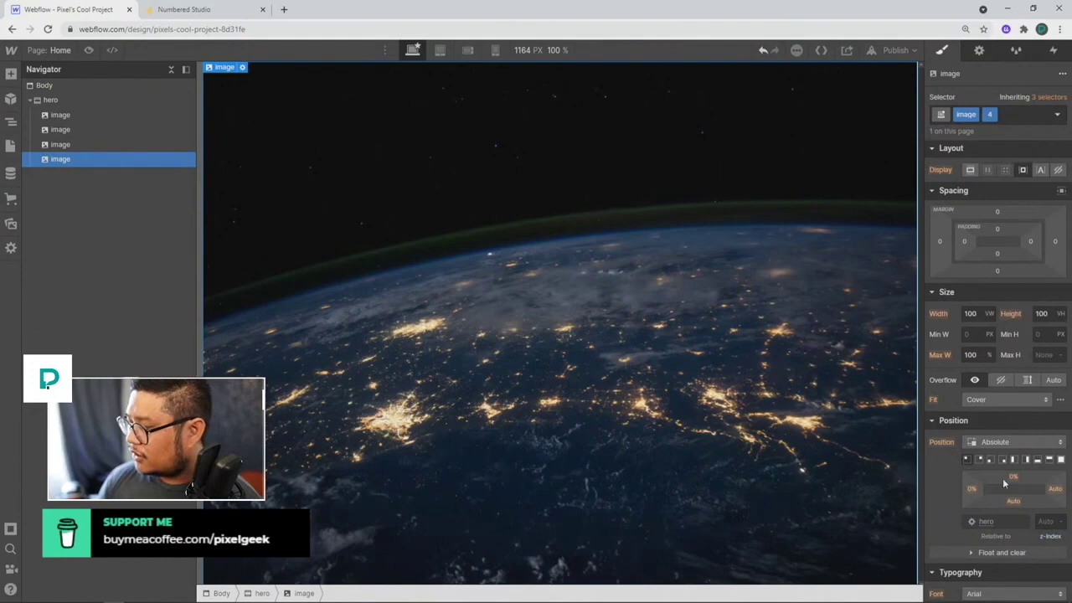
{"action": "left_click", "coordinate": [1047, 520]}
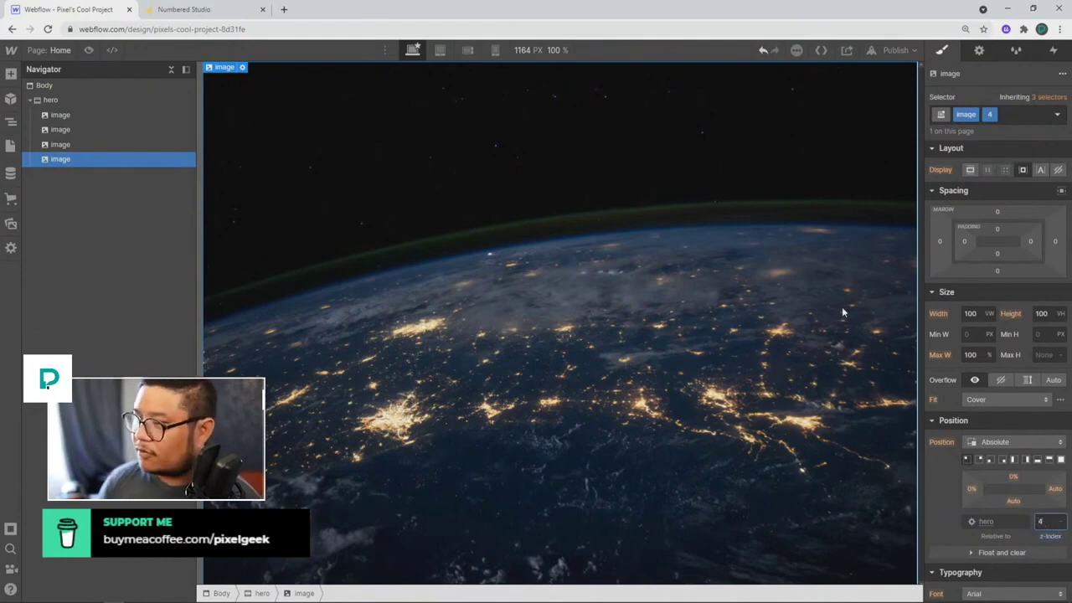
{"action": "double_click", "coordinate": [641, 248]}
{"action": "left_click", "coordinate": [291, 121]}
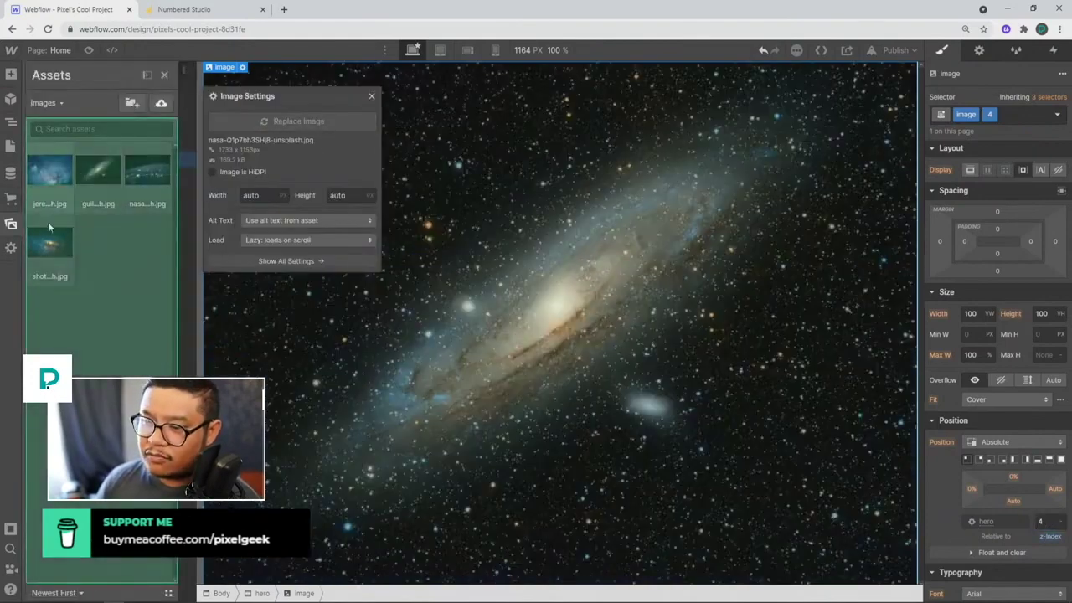
{"action": "left_click", "coordinate": [101, 184]}
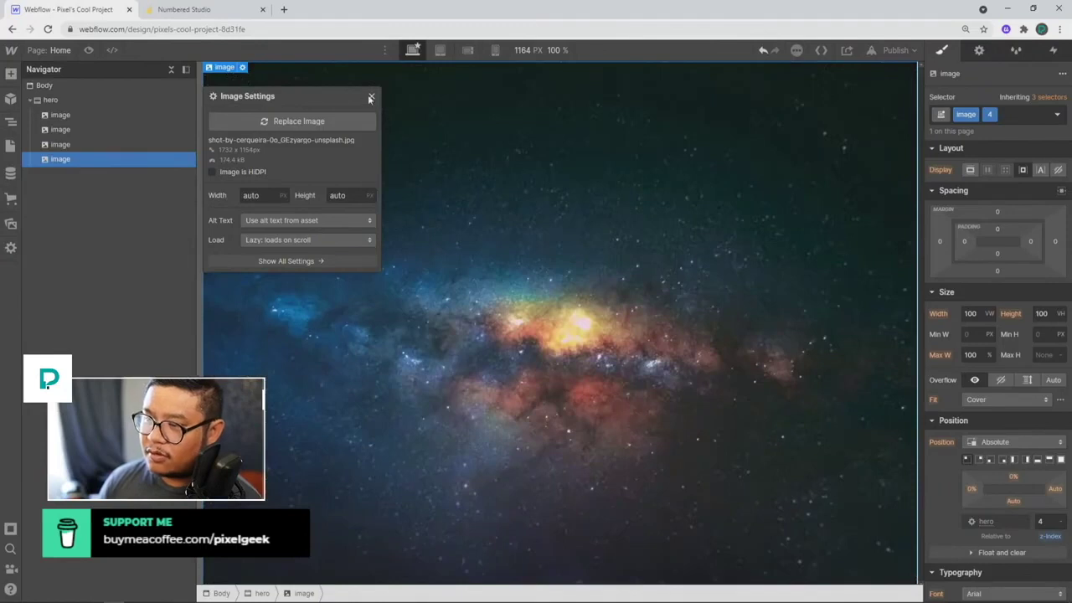
{"action": "left_click", "coordinate": [371, 97]}
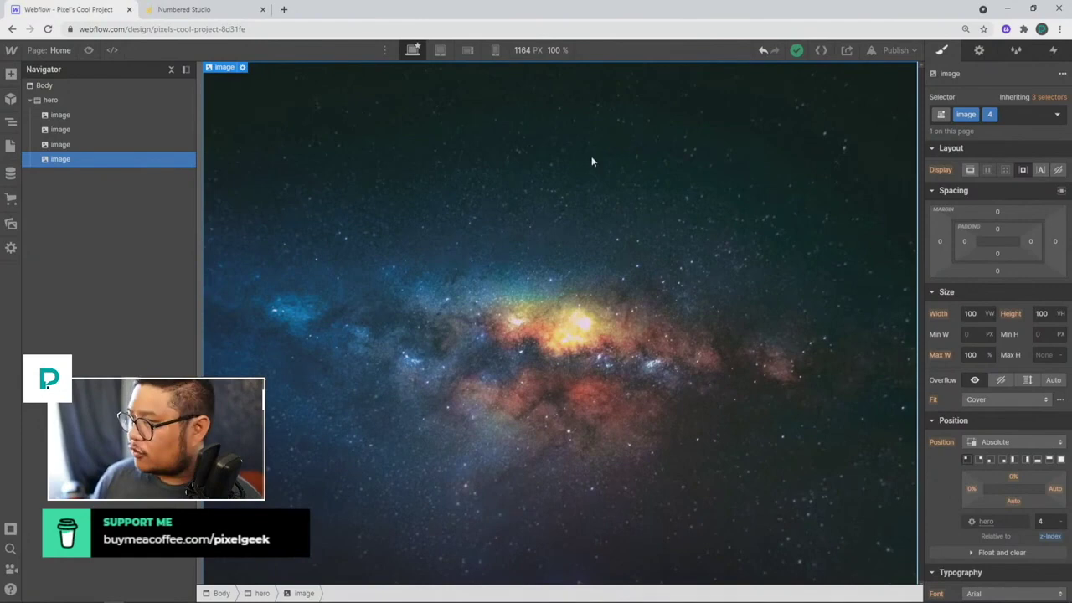
- Set Display to None on image layers 4, 3 and 2, then preview the result
{"action": "left_click", "coordinate": [1057, 170]}
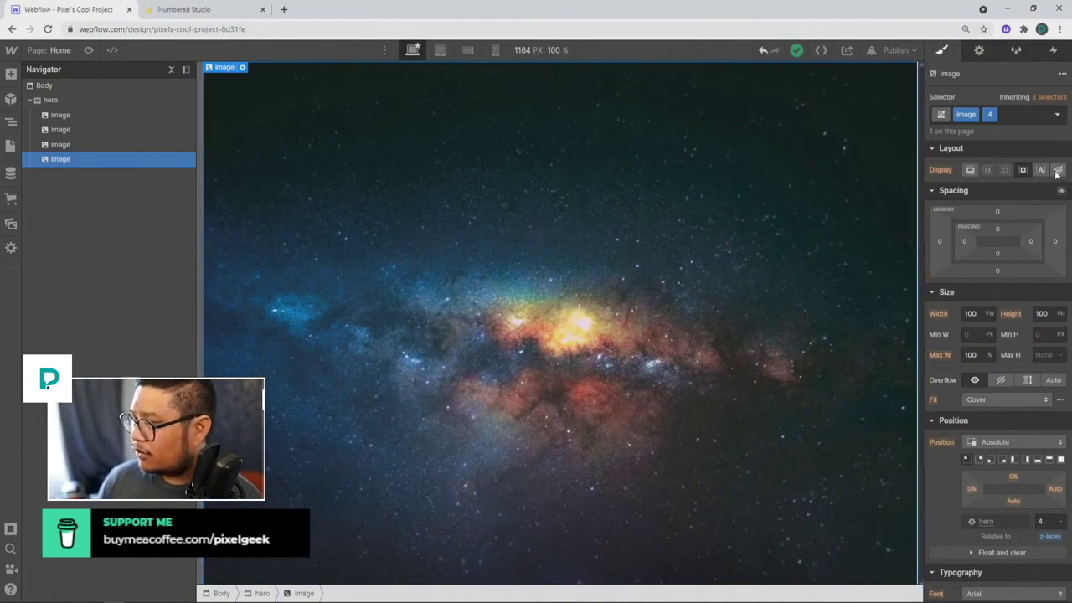
{"action": "left_click", "coordinate": [163, 146]}
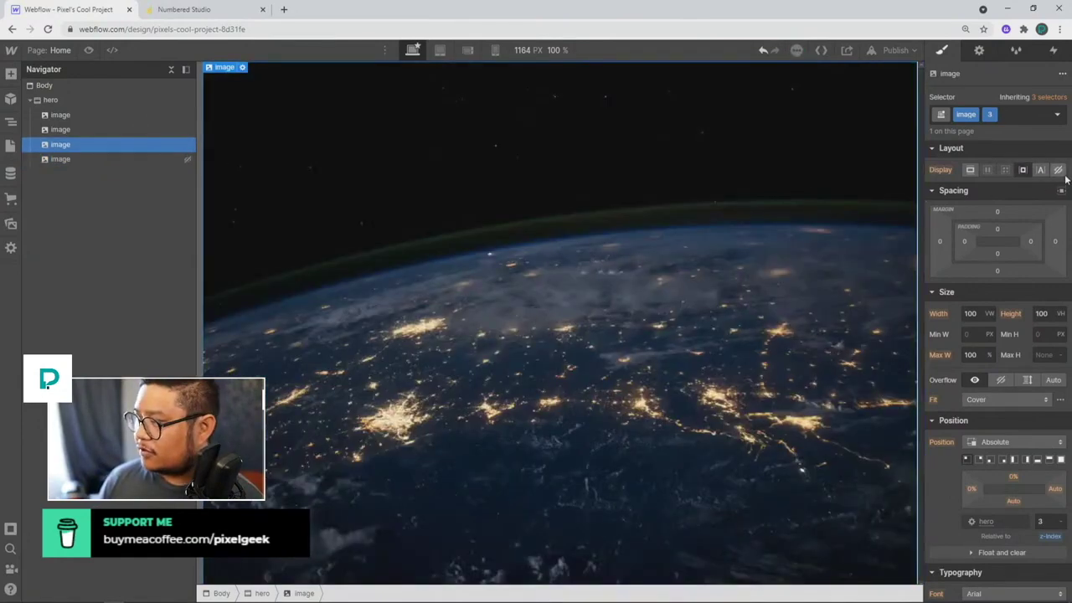
{"action": "left_click", "coordinate": [1057, 170]}
{"action": "left_click", "coordinate": [179, 128]}
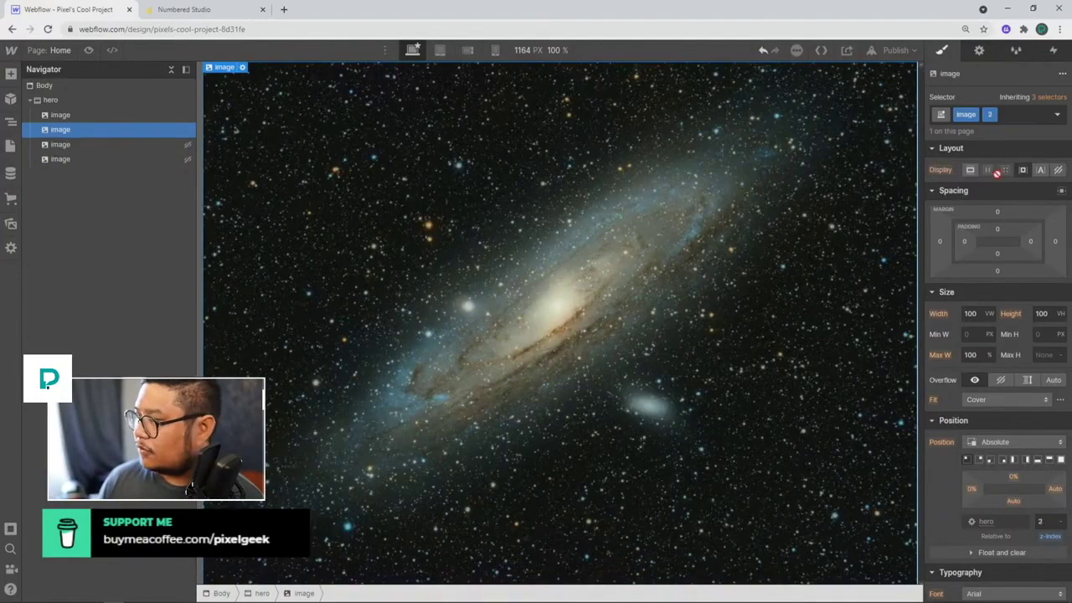
{"action": "left_click", "coordinate": [1058, 170]}
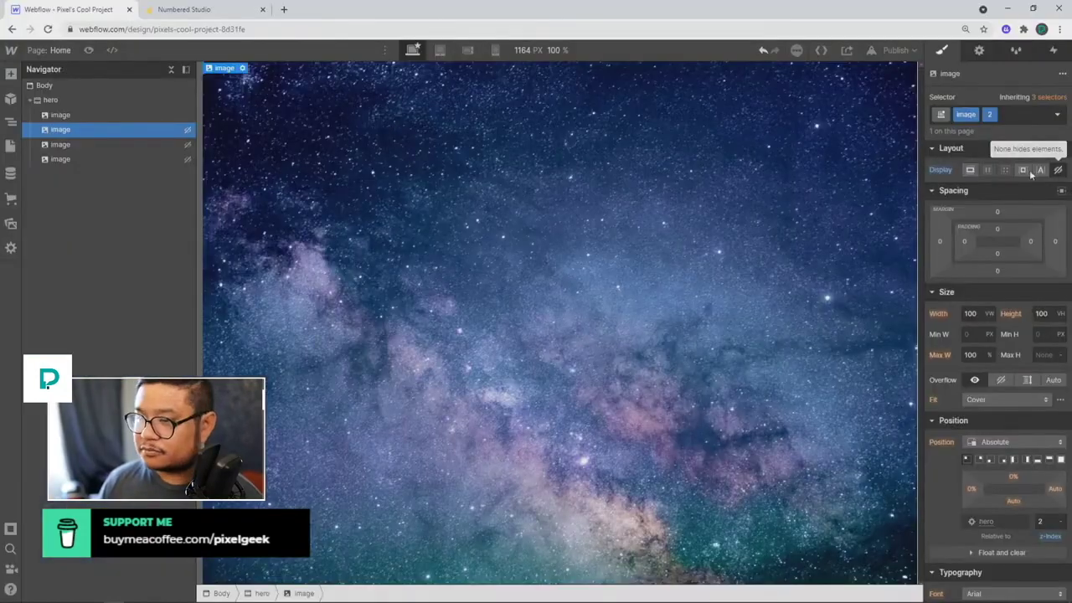
{"action": "left_click", "coordinate": [1032, 171]}
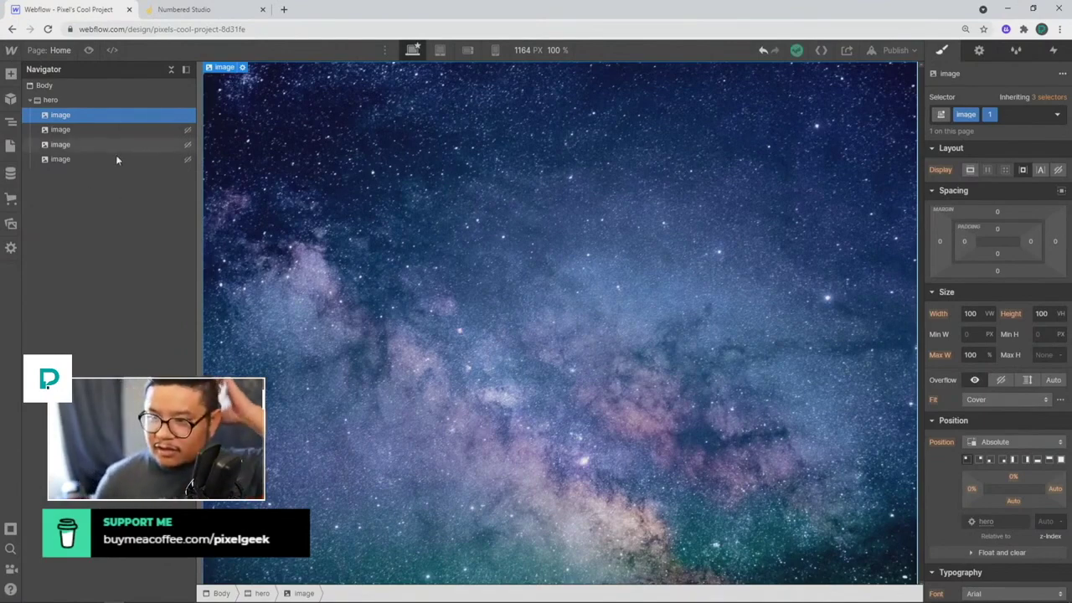
{"action": "left_click", "coordinate": [87, 52]}
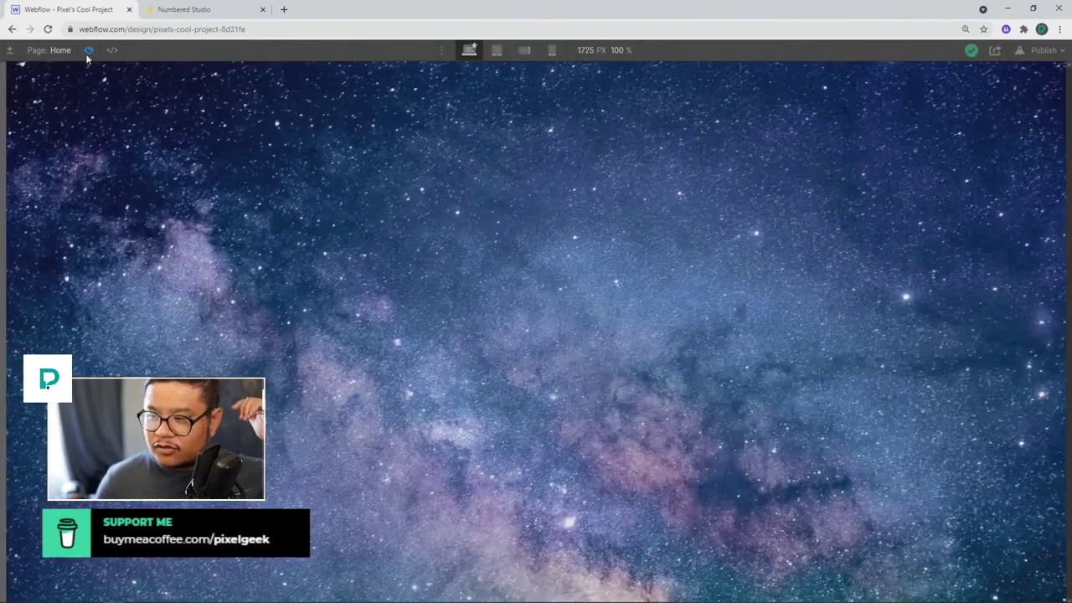
{"action": "left_click", "coordinate": [86, 54]}
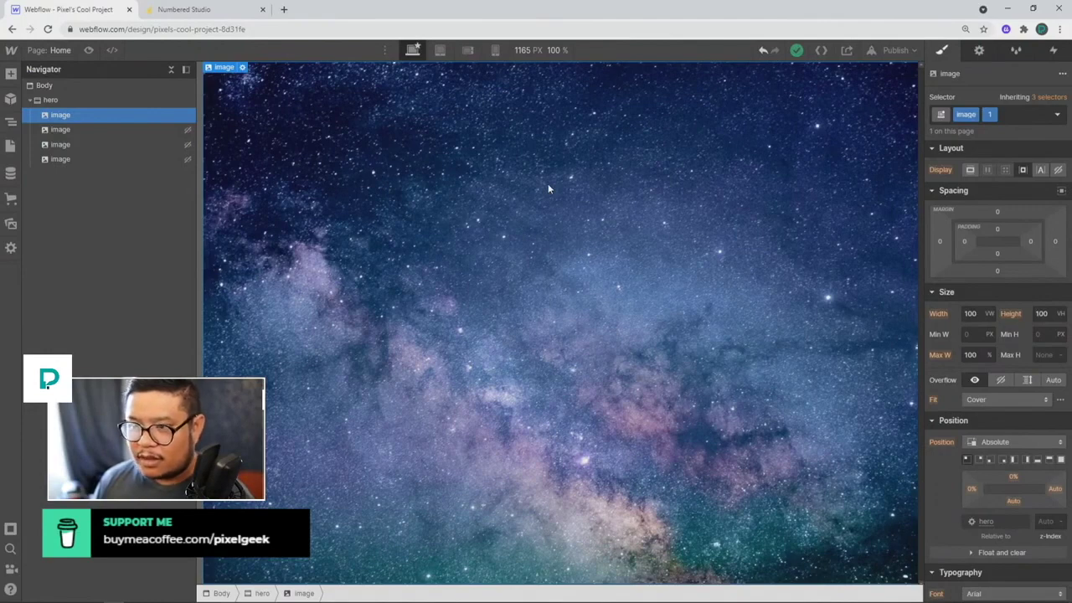
- Add a 'Mouse move over element' trigger to the hero section
{"action": "left_click", "coordinate": [96, 105]}
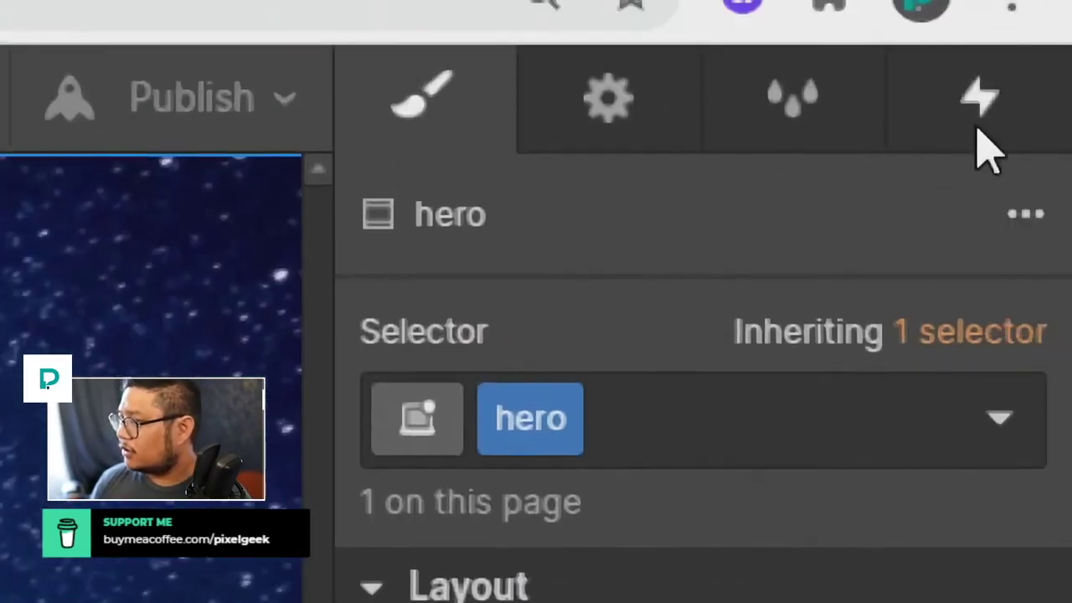
{"action": "left_click", "coordinate": [1071, 67]}
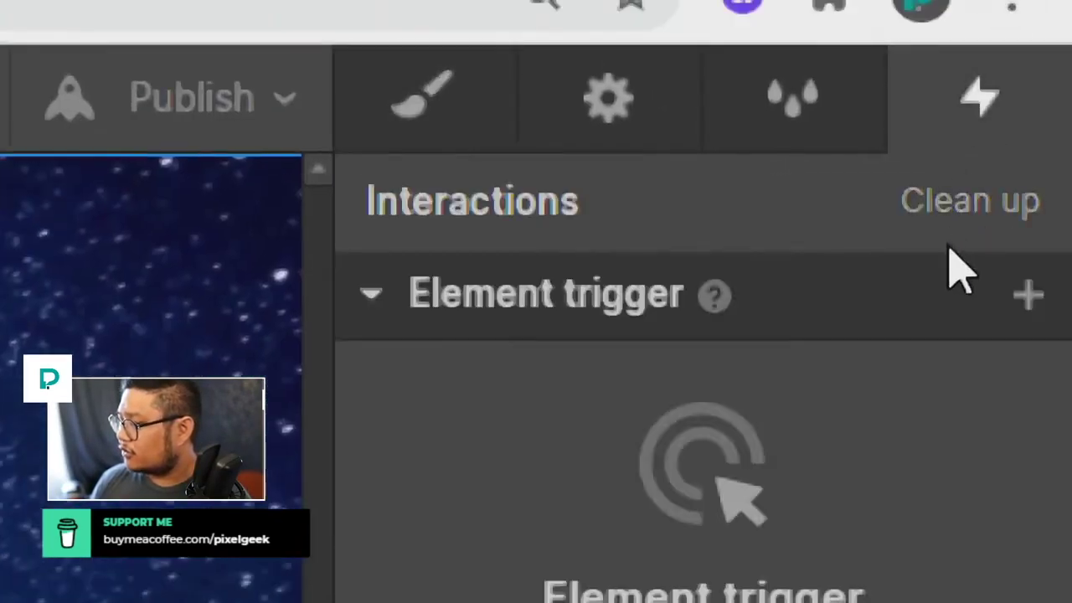
{"action": "left_click", "coordinate": [1026, 298]}
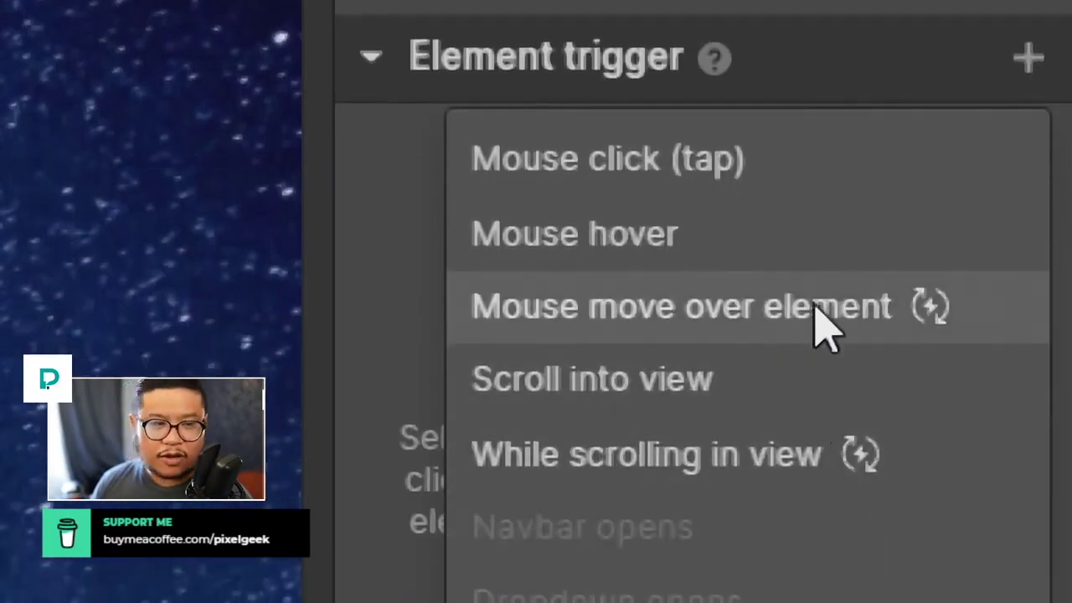
{"action": "left_click", "coordinate": [813, 307]}
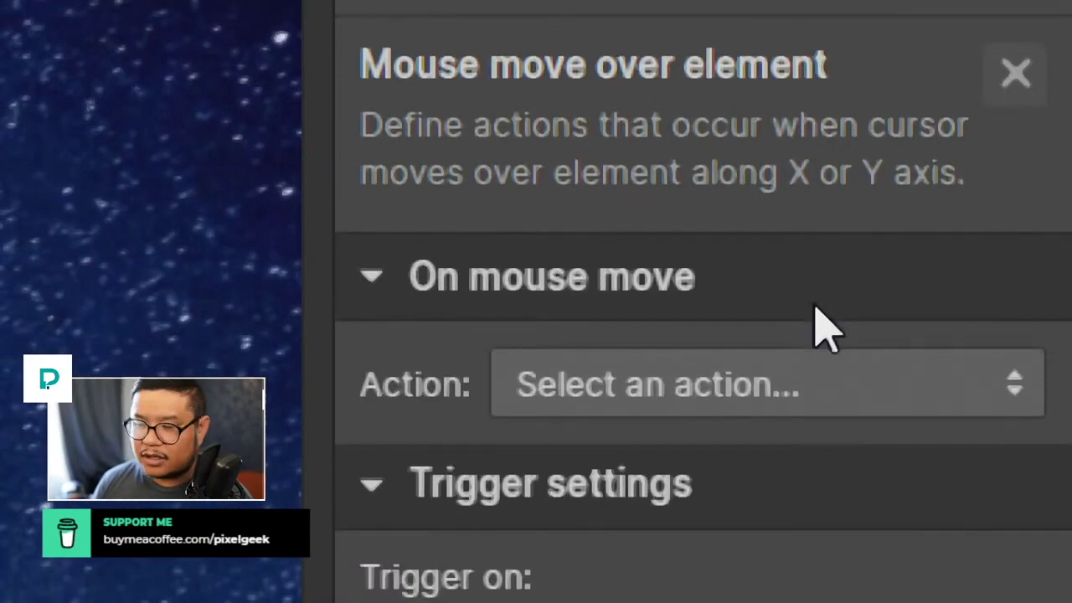
- Set the trigger's action to Play mouse animation and create a New Mouse Animation
{"action": "left_click", "coordinate": [586, 394]}
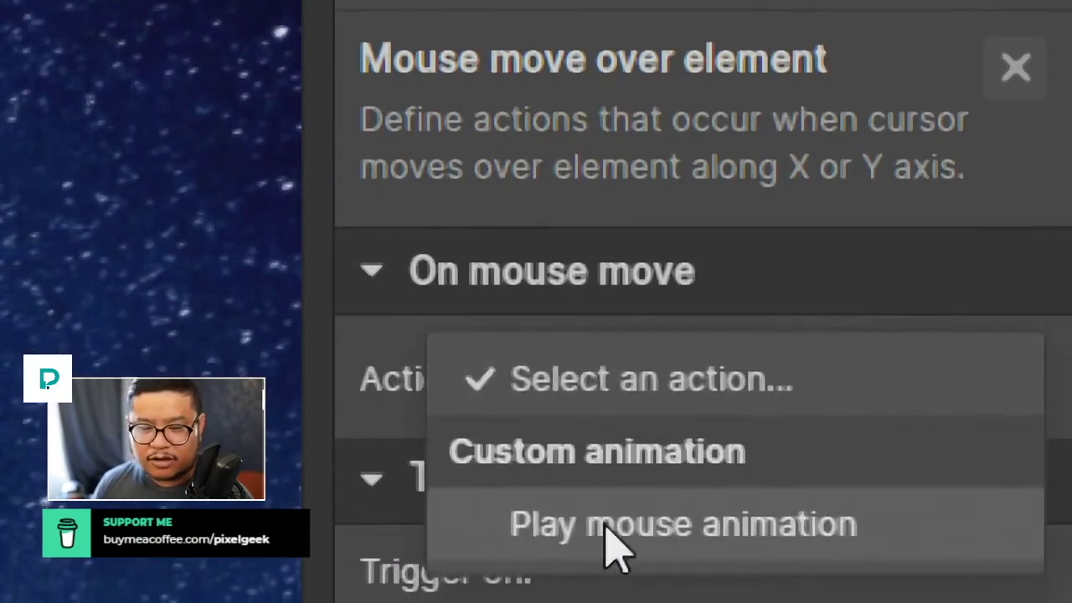
{"action": "left_click", "coordinate": [615, 548]}
{"action": "scroll", "coordinate": [636, 552], "scroll_direction": "down", "scroll_amount": 4}
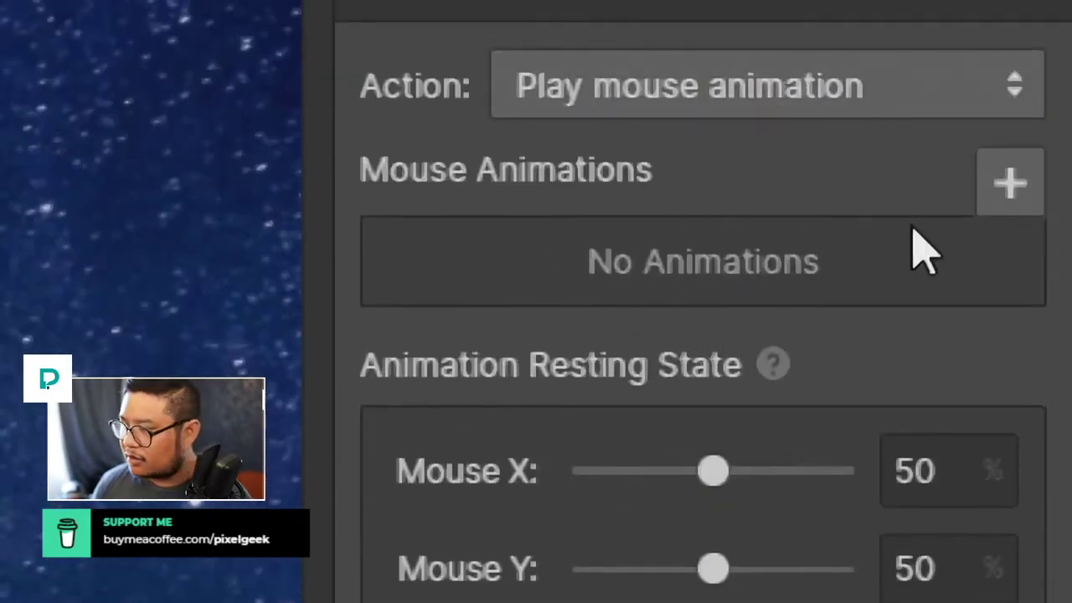
{"action": "left_click", "coordinate": [1009, 182]}
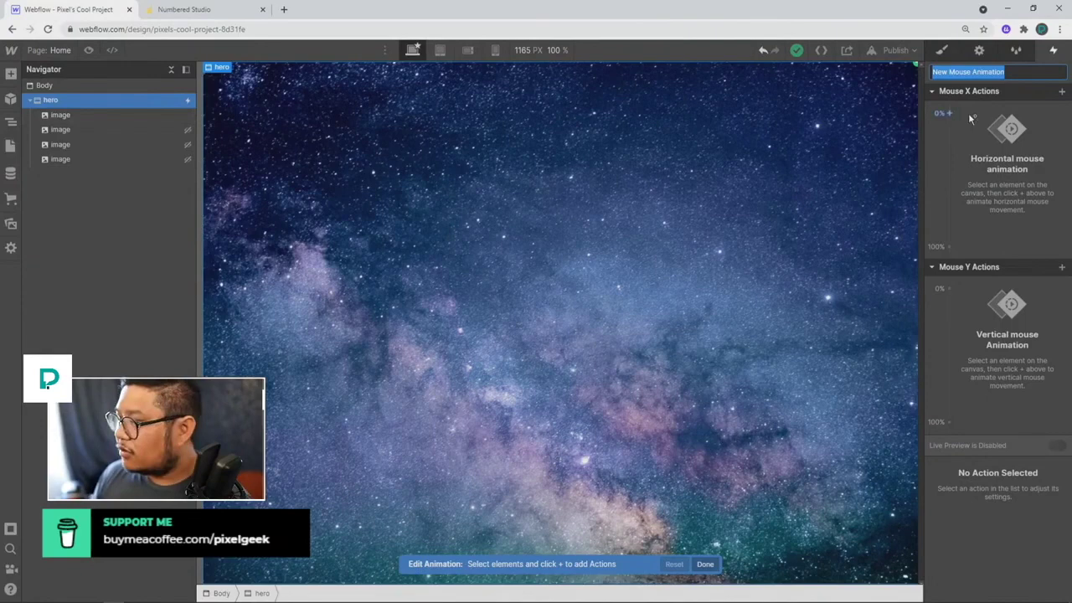
- Pick the first image (starry galaxy) in the Navigator as the New Mouse Animation target
{"action": "left_click", "coordinate": [512, 151]}
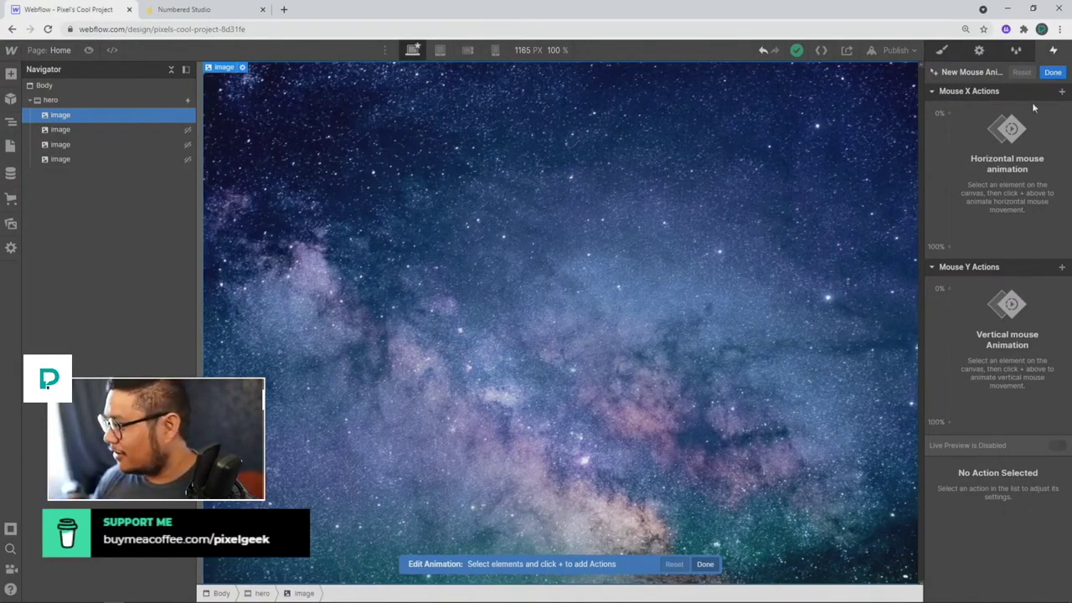
- Delete New Mouse Animation and then the hero's mouse-move-over-element trigger
{"action": "left_click", "coordinate": [1053, 72]}
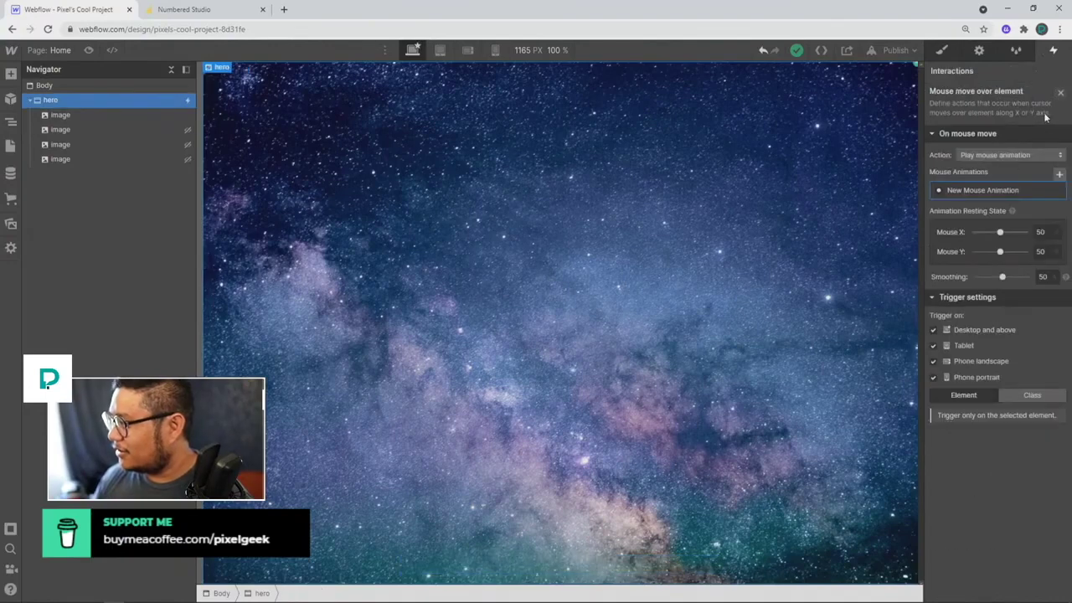
{"action": "left_click", "coordinate": [1057, 191]}
{"action": "left_click", "coordinate": [1031, 253]}
{"action": "left_click", "coordinate": [1060, 93]}
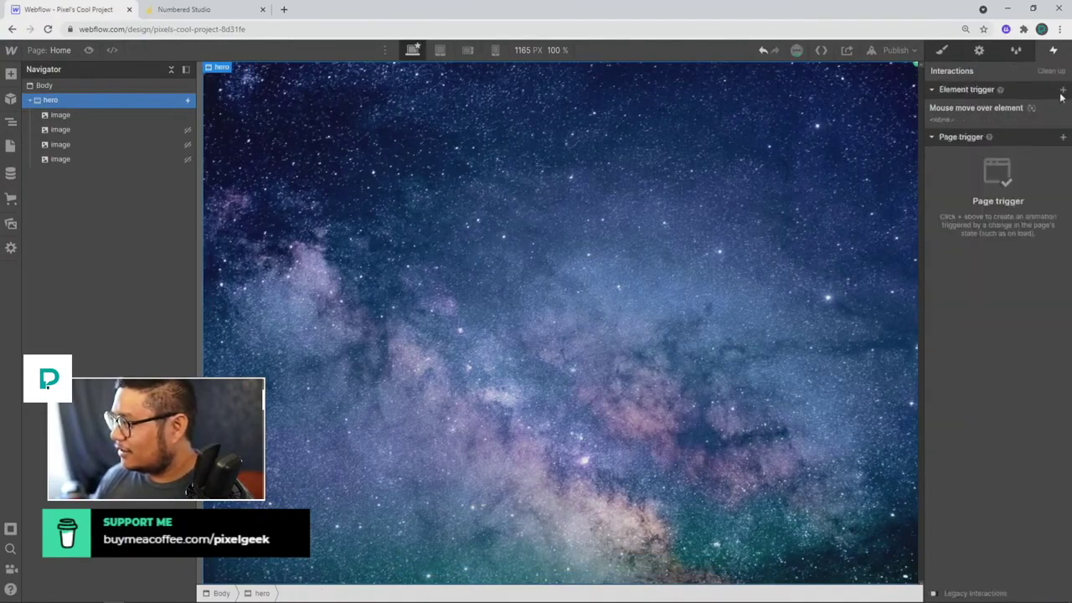
{"action": "left_click", "coordinate": [1064, 112]}
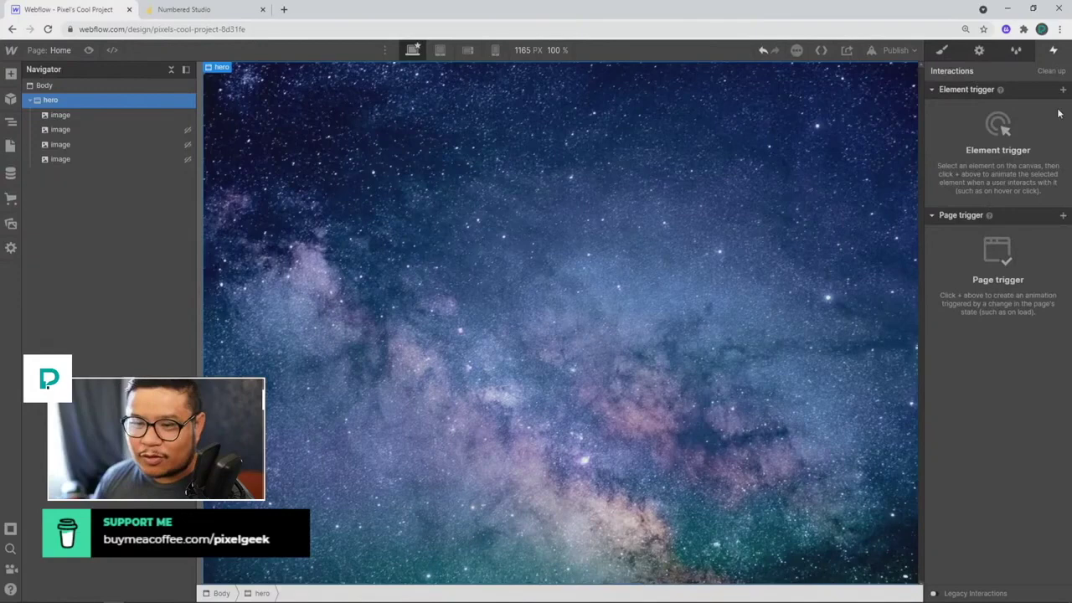
- Show the Style settings and select the hero section
{"action": "left_click", "coordinate": [321, 162]}
{"action": "left_click", "coordinate": [941, 50]}
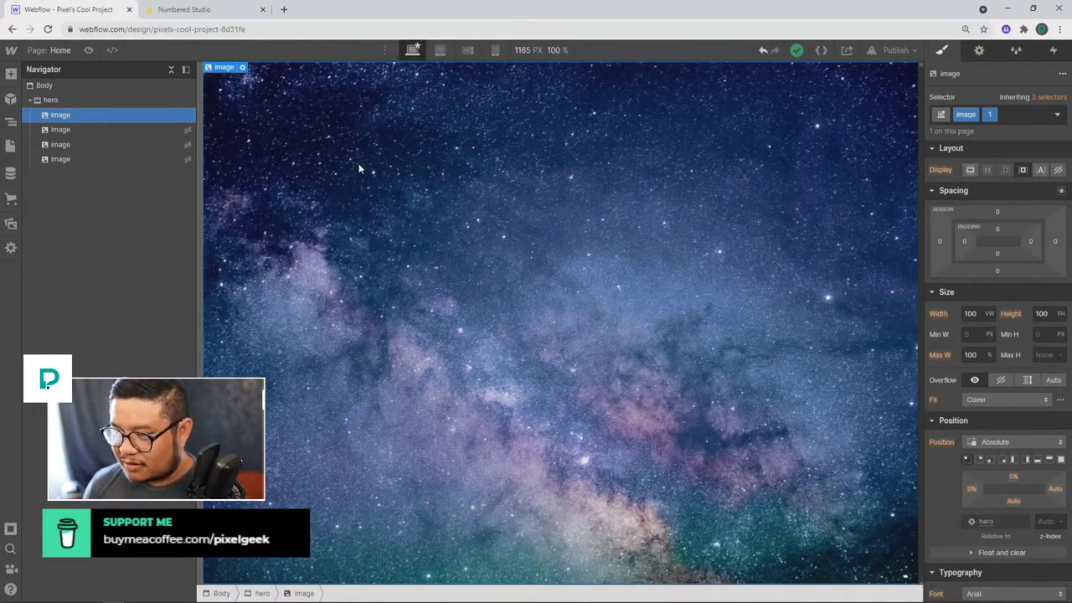
{"action": "left_click", "coordinate": [123, 99]}
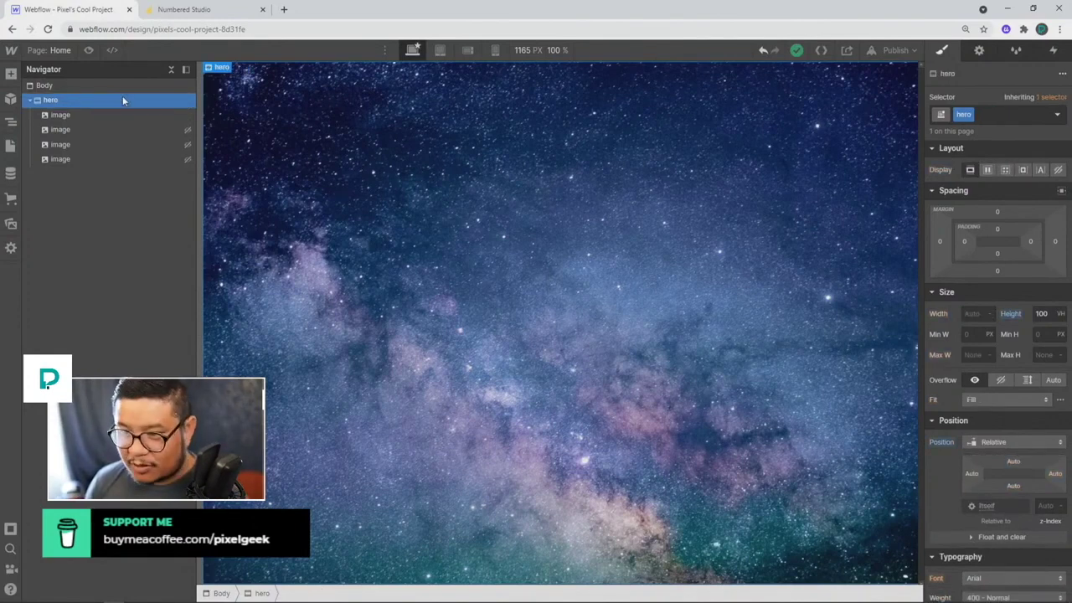
- Insert a Div Block into the hero via Ctrl+E and begin typing class 'hover colukmns wrapper'
{"action": "key", "text": "ctrl+e"}
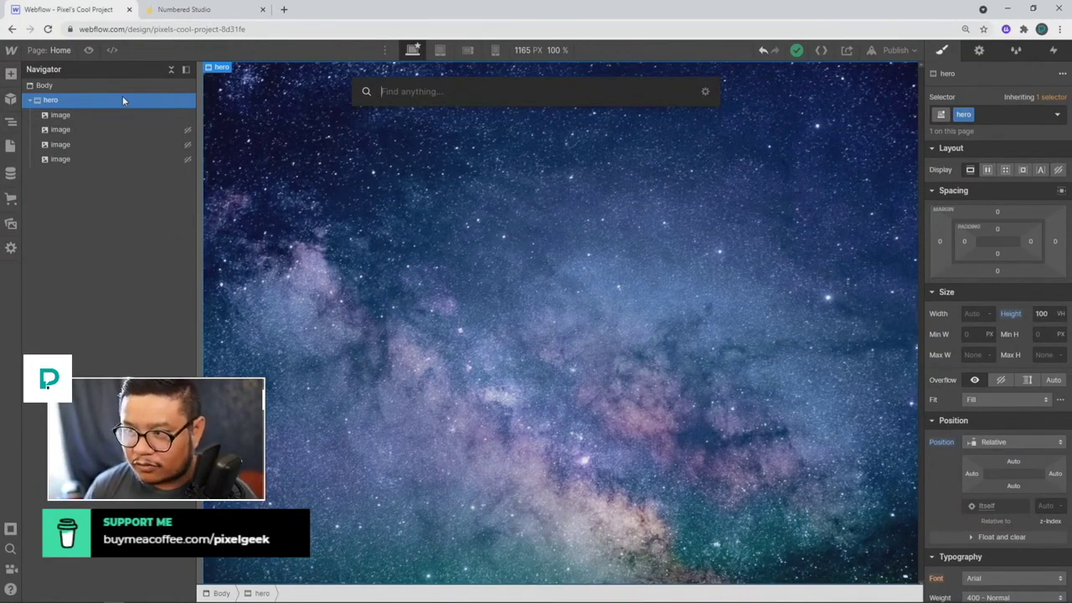
{"action": "type", "text": "div"}
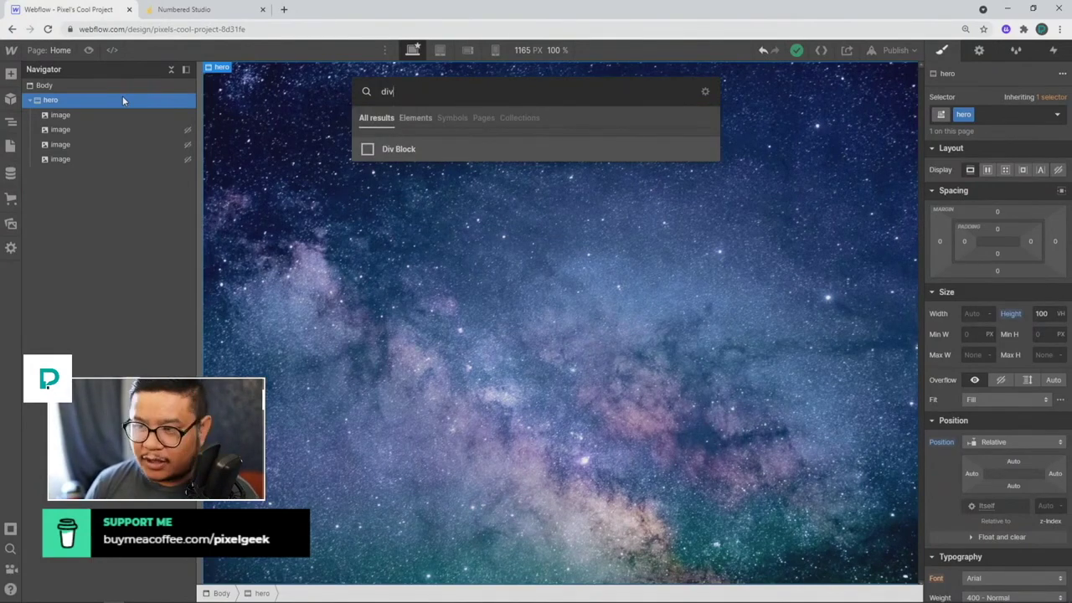
{"action": "key", "text": "Return"}
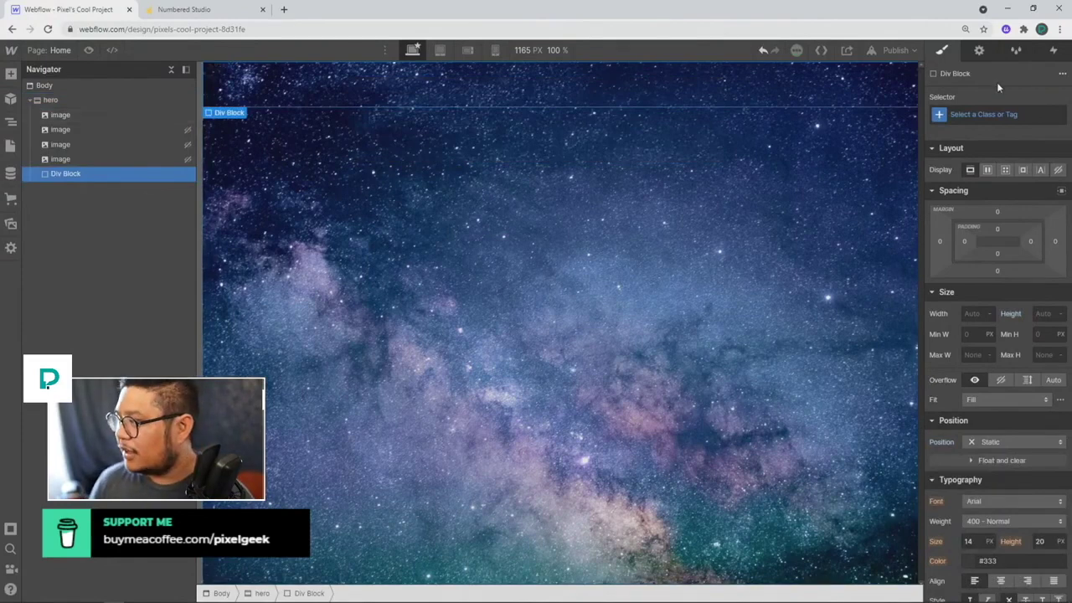
{"action": "left_click", "coordinate": [983, 116]}
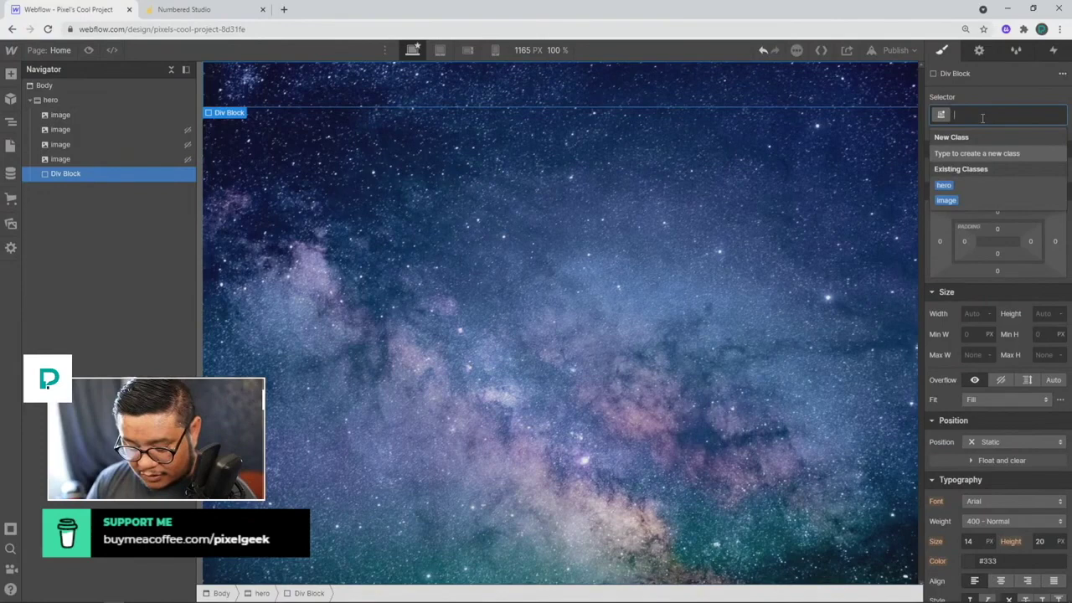
{"action": "type", "text": "hover col"}
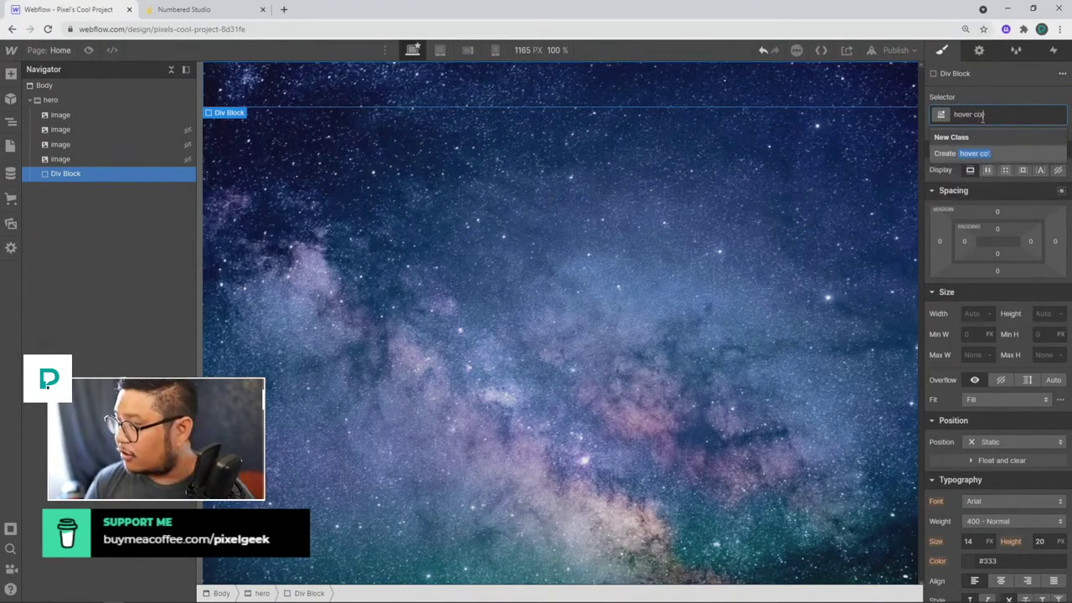
{"action": "type", "text": "ukmns wrapper"}
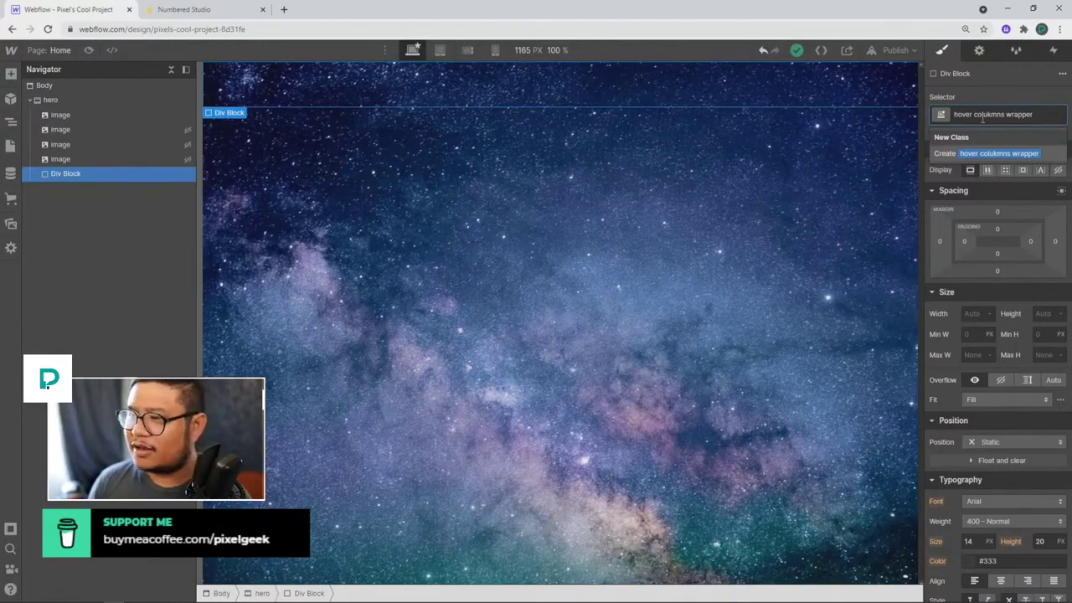
- Search Google for 'webflow web desire' in a new browser tab
{"action": "left_click", "coordinate": [286, 9]}
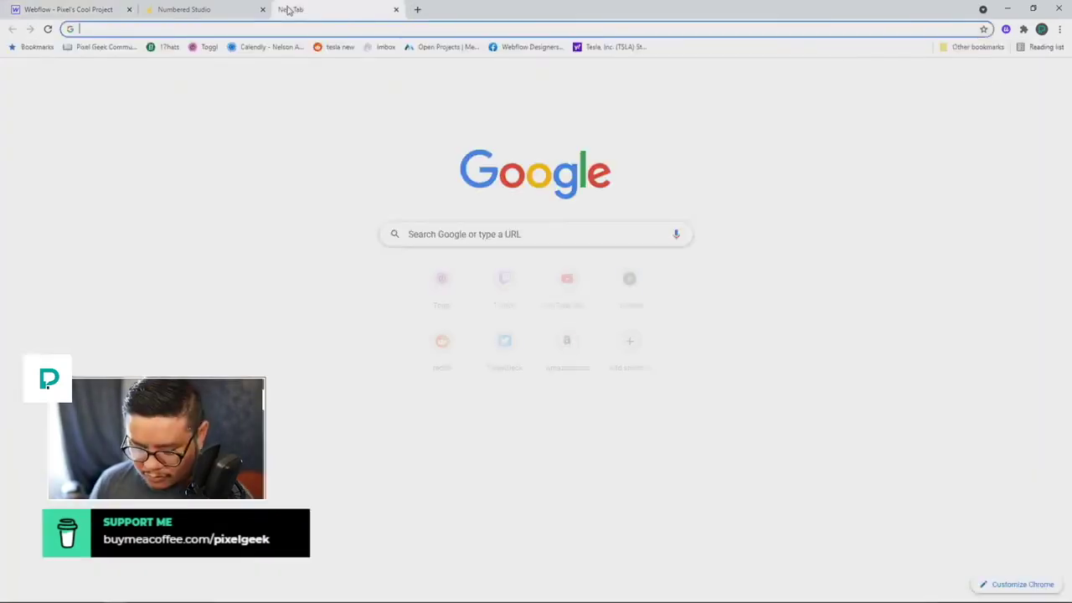
{"action": "type", "text": "webflow web de"}
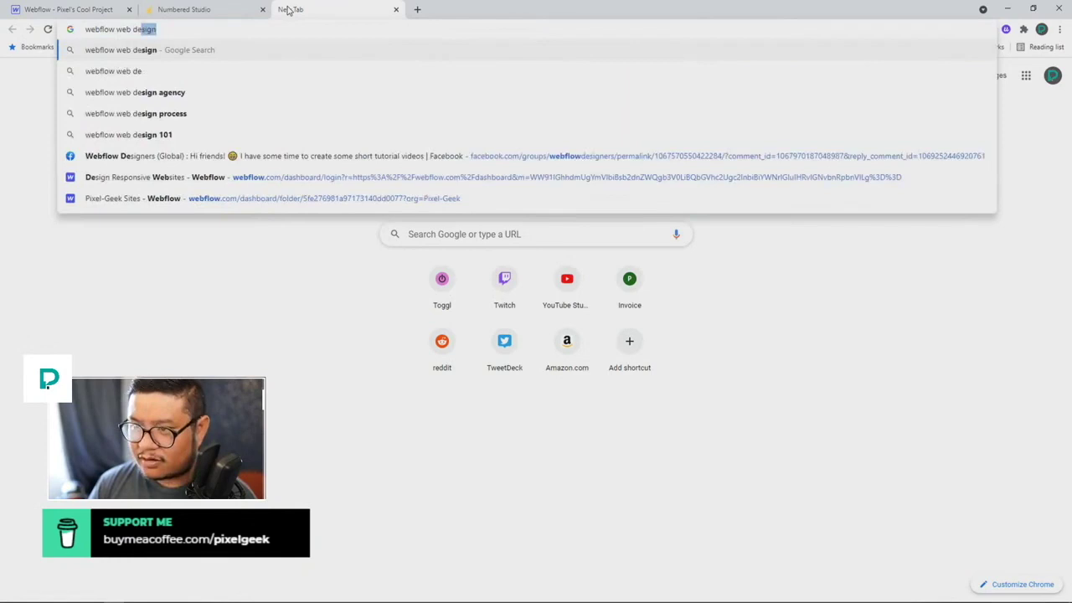
{"action": "type", "text": "sire"}
{"action": "key", "text": "Return"}
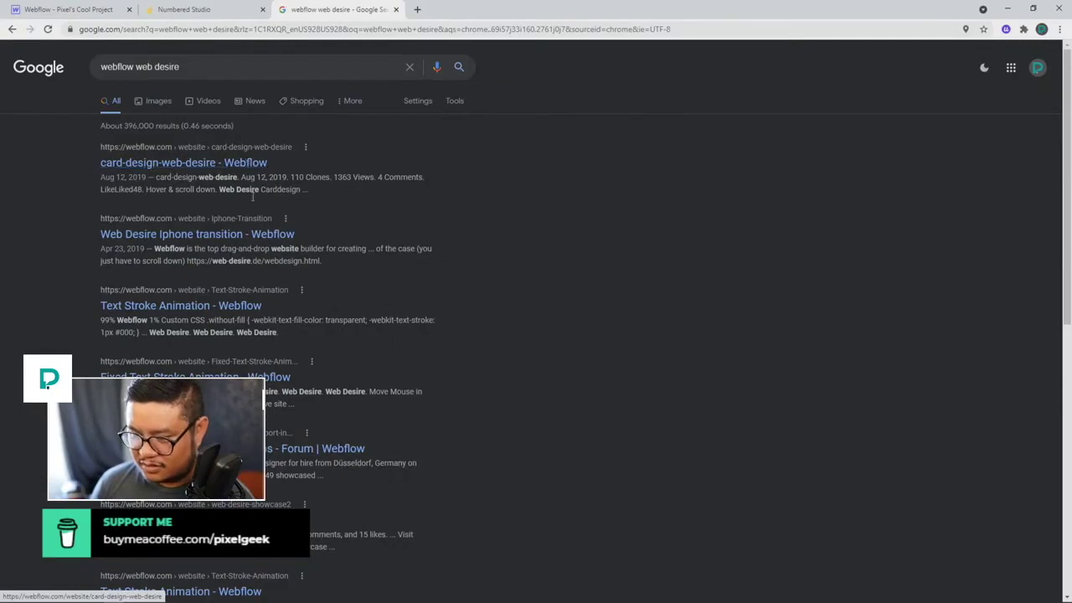
- View a Web Desire showcase result, return, and scroll down the search results
{"action": "scroll", "coordinate": [263, 311], "scroll_direction": "down", "scroll_amount": 2}
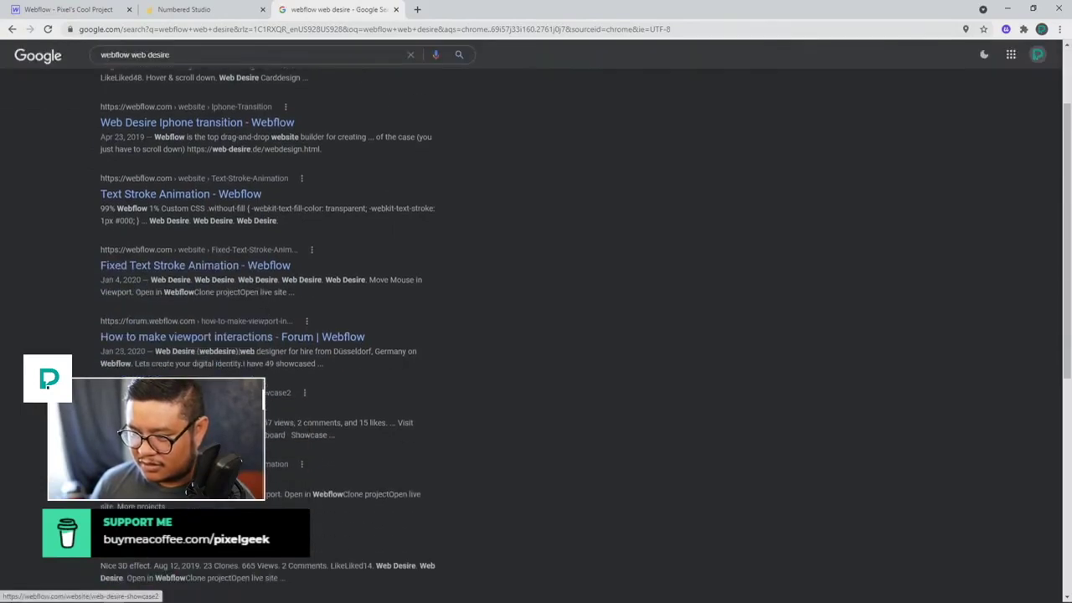
{"action": "left_click", "coordinate": [168, 407]}
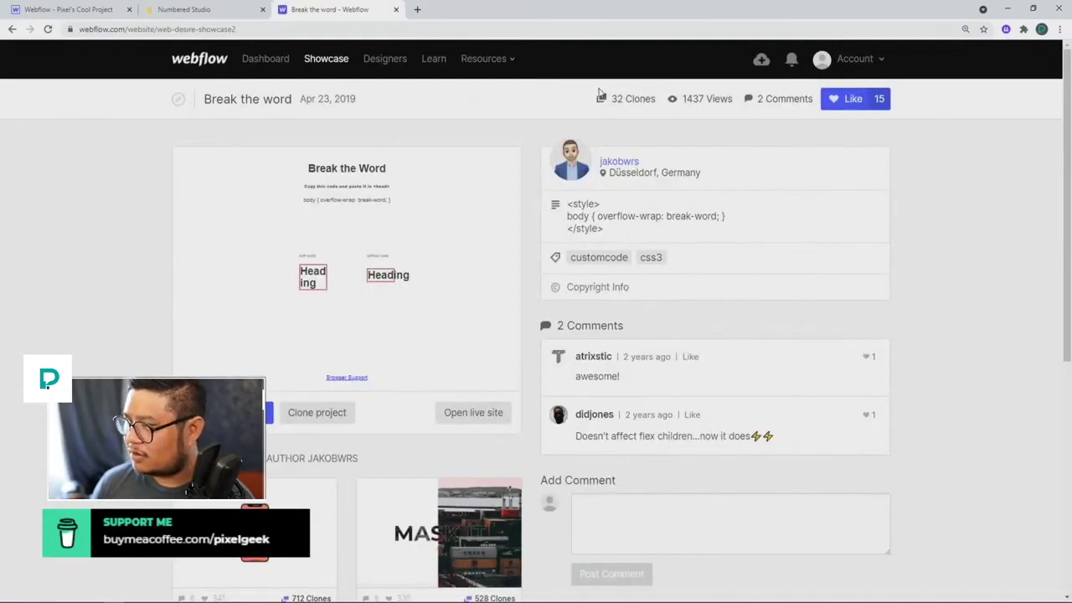
{"action": "left_click", "coordinate": [11, 28]}
{"action": "scroll", "coordinate": [165, 289], "scroll_direction": "down", "scroll_amount": 2}
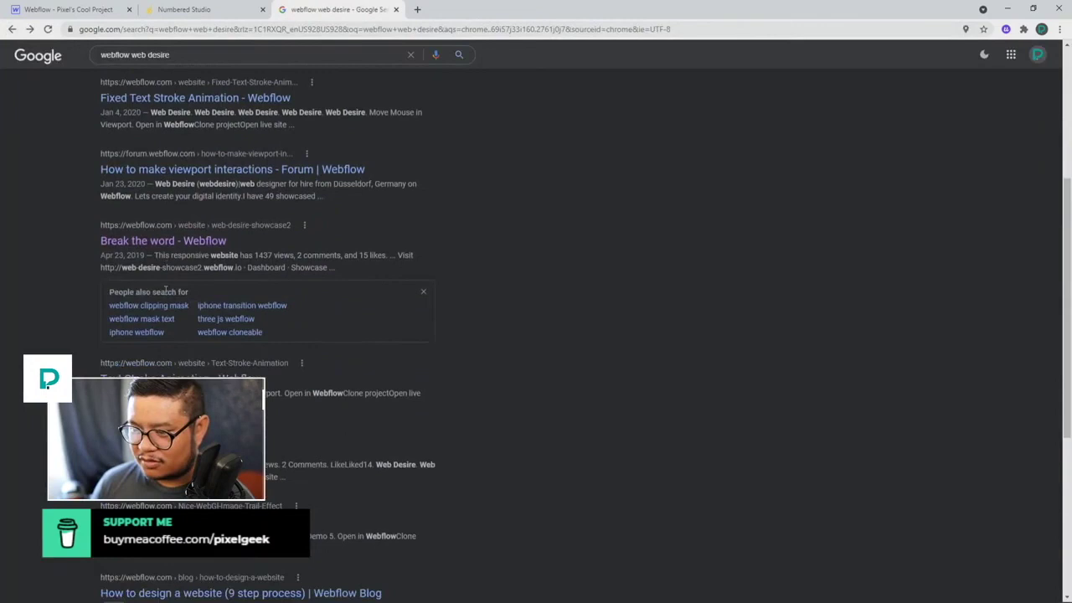
{"action": "scroll", "coordinate": [94, 315], "scroll_direction": "down", "scroll_amount": 2}
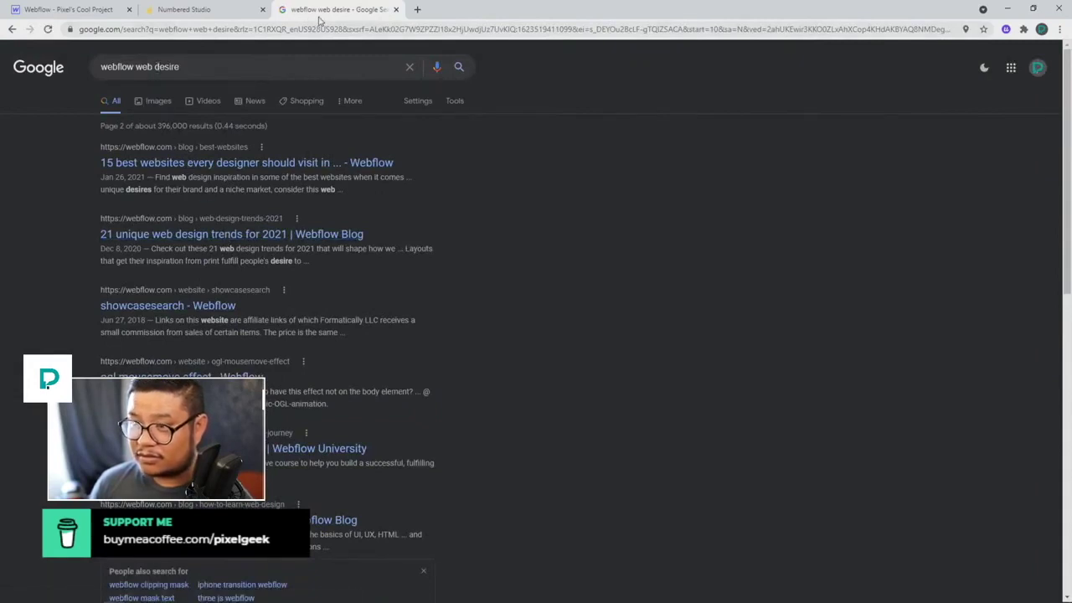
- Close the search tab, delete the empty Div Block, and select the hero section
{"action": "key", "text": "ctrl+w"}
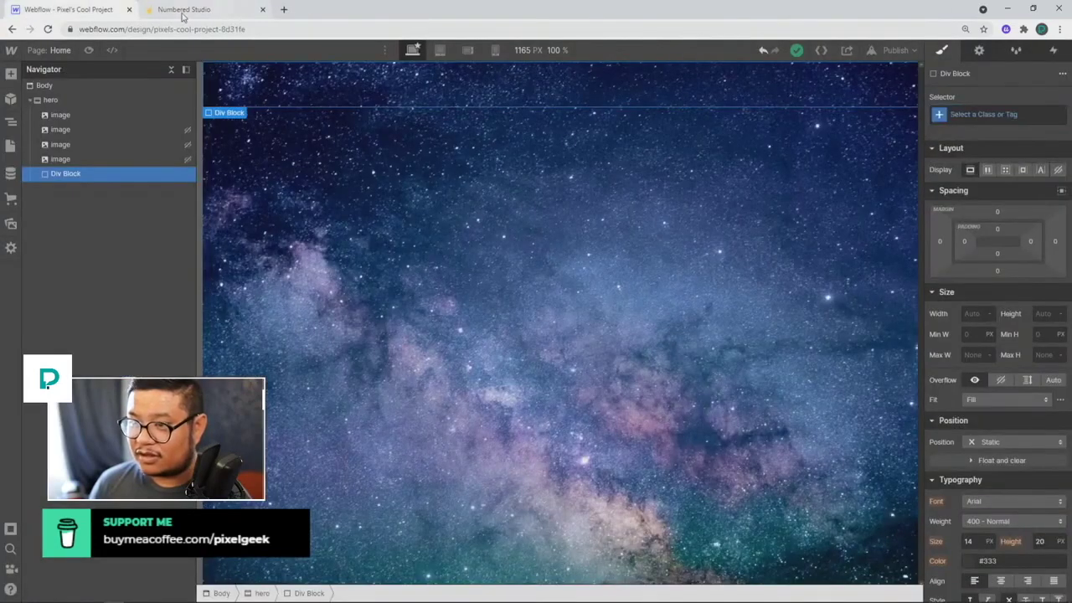
{"action": "left_click", "coordinate": [251, 93]}
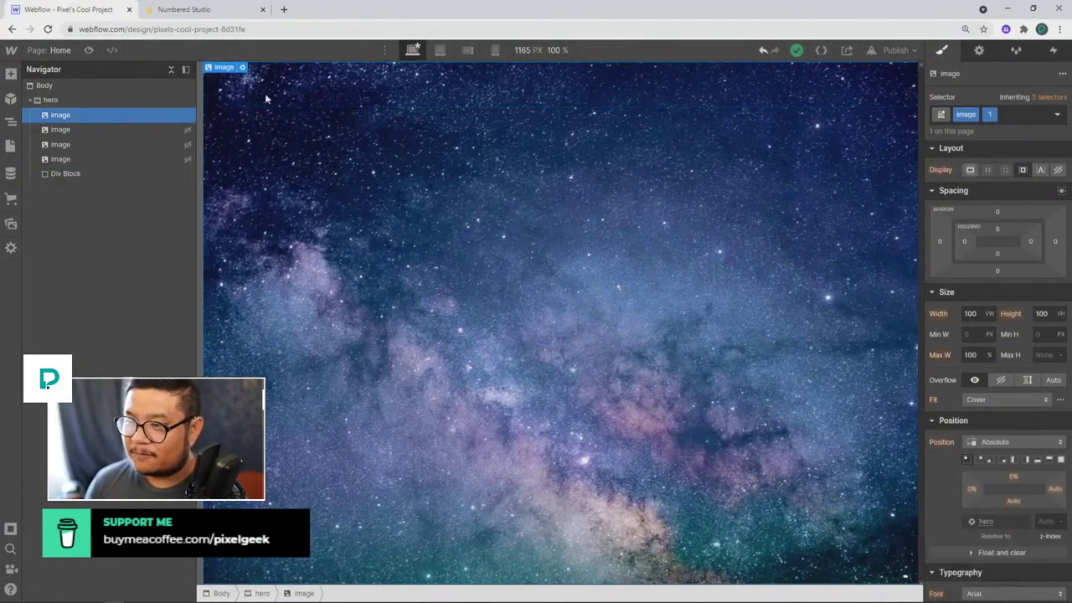
{"action": "left_click", "coordinate": [96, 170]}
{"action": "key", "text": "Delete"}
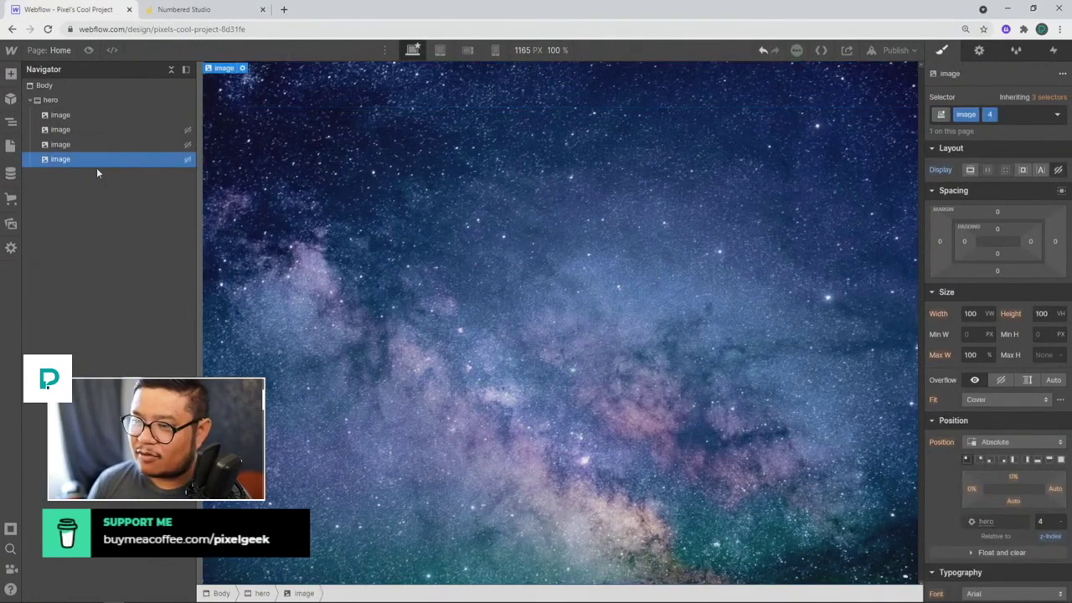
{"action": "left_click", "coordinate": [49, 102]}
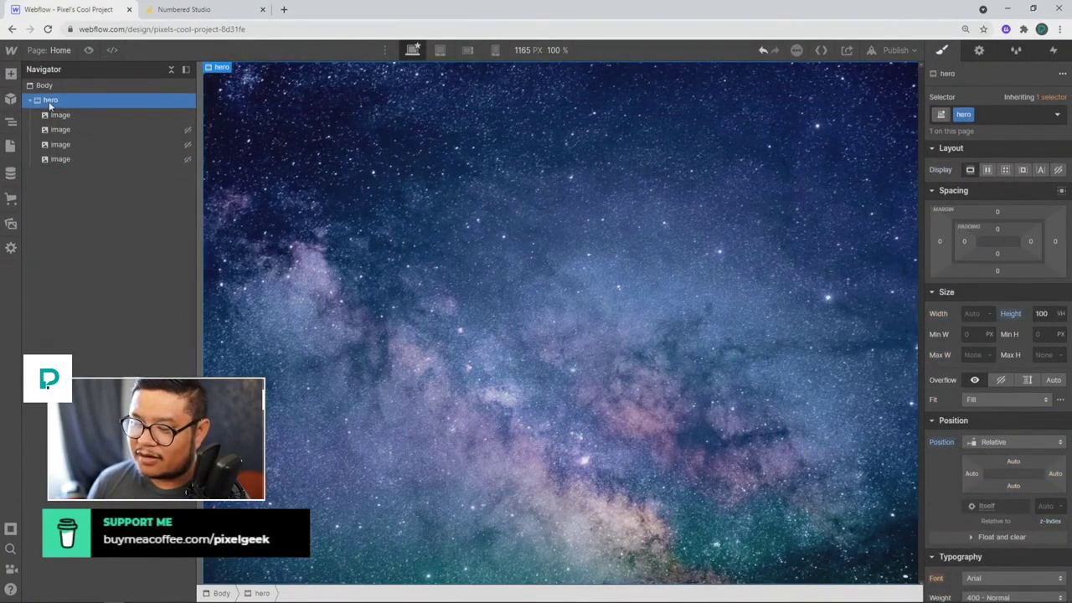
- Add a Mouse move over element trigger to the hero playing a new mouse animation
{"action": "left_click", "coordinate": [1053, 51]}
{"action": "left_click", "coordinate": [1062, 90]}
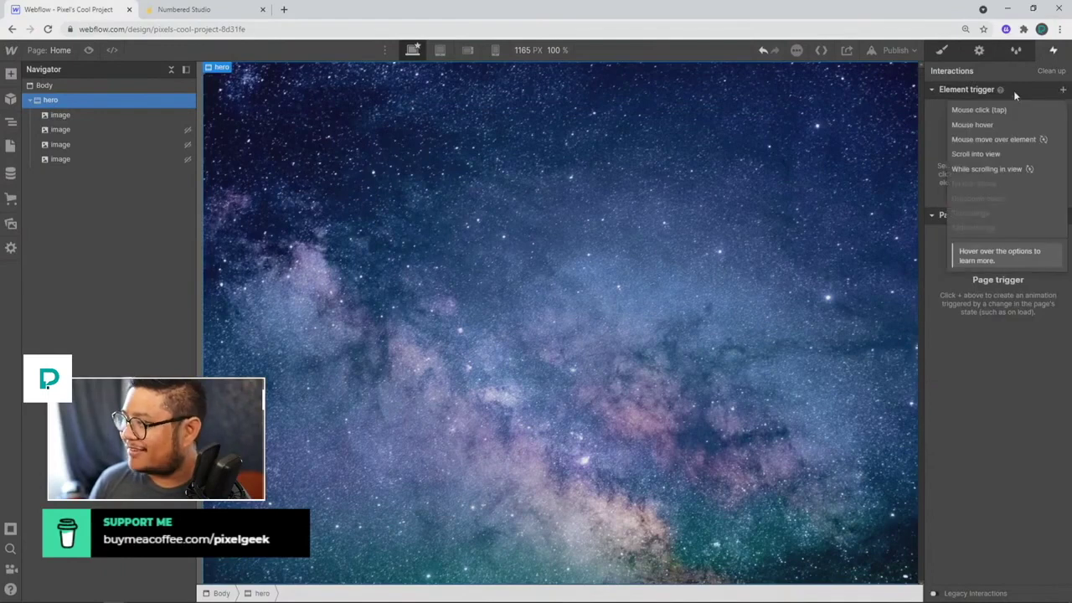
{"action": "left_click", "coordinate": [986, 135]}
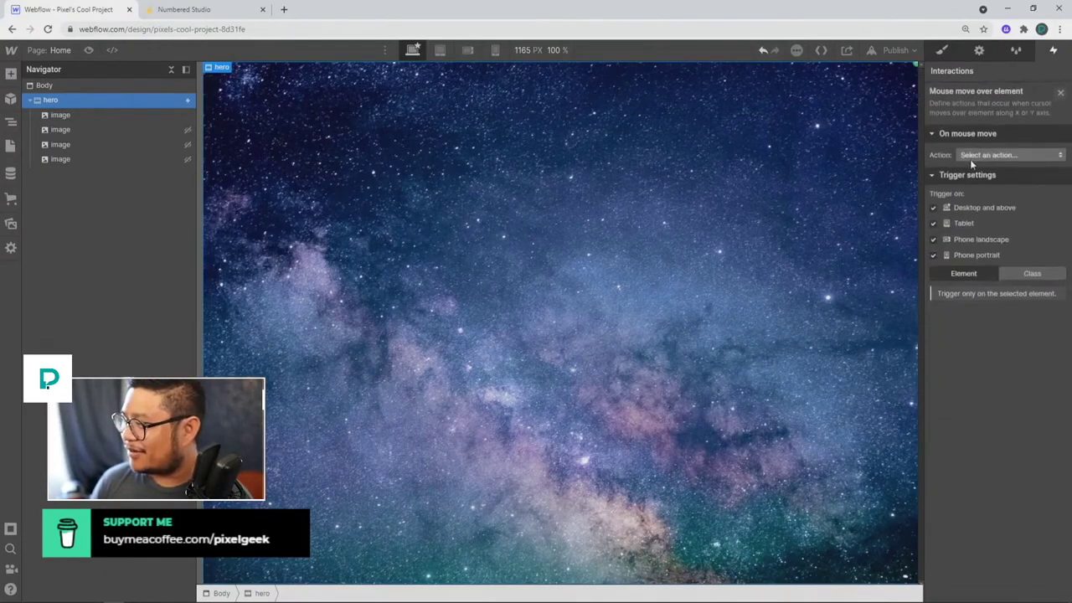
{"action": "left_click", "coordinate": [970, 158]}
{"action": "left_click", "coordinate": [970, 183]}
{"action": "left_click", "coordinate": [1059, 175]}
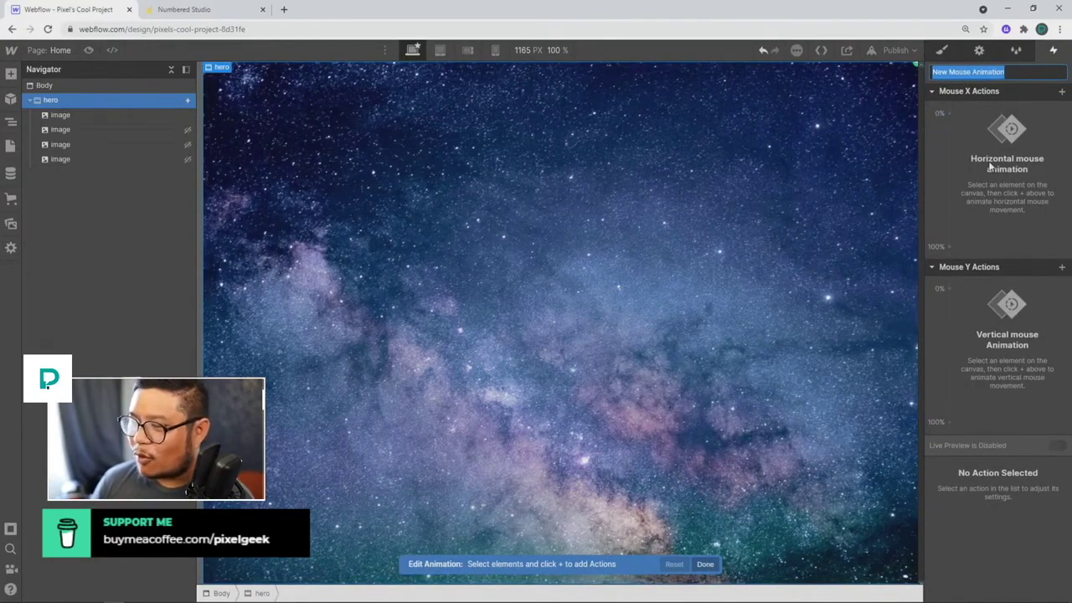
- Add a horizontal Opacity action for the first image at the 0% keyframe
{"action": "left_click", "coordinate": [949, 114]}
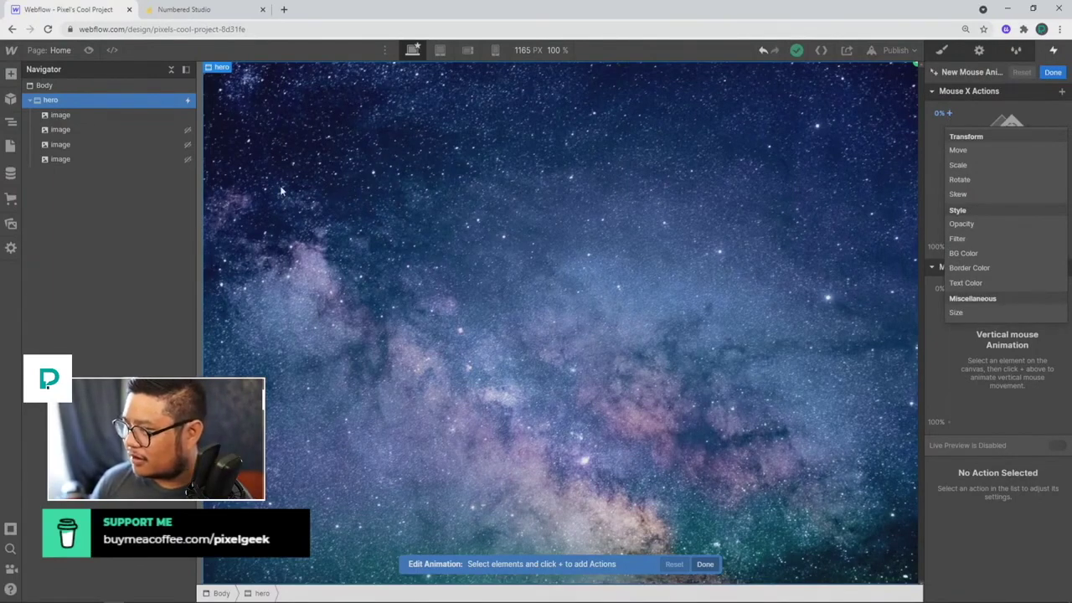
{"action": "left_click", "coordinate": [101, 114]}
{"action": "left_click", "coordinate": [109, 113]}
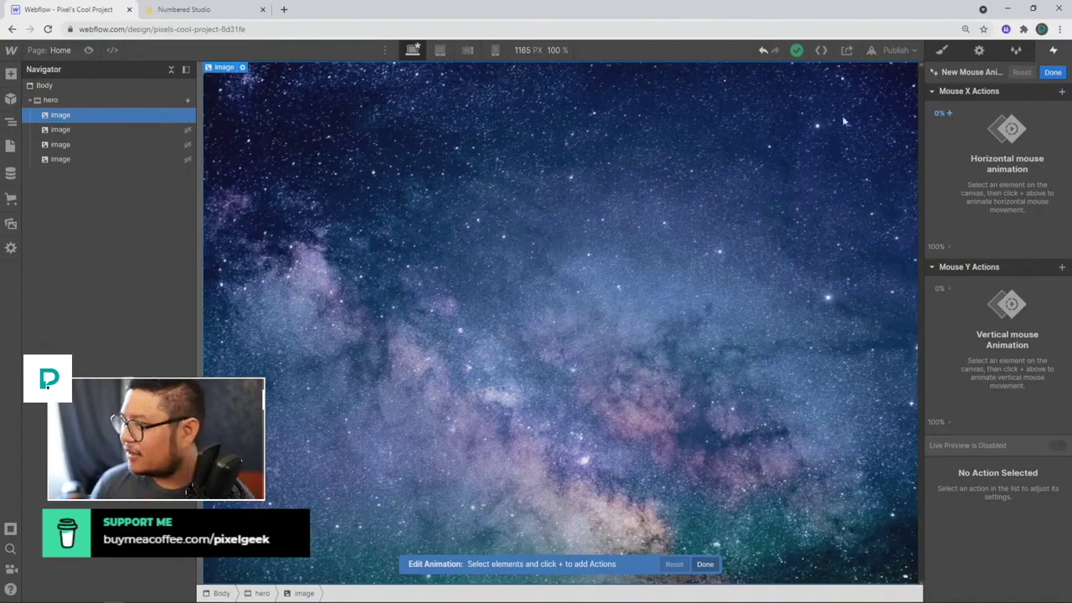
{"action": "left_click", "coordinate": [955, 115]}
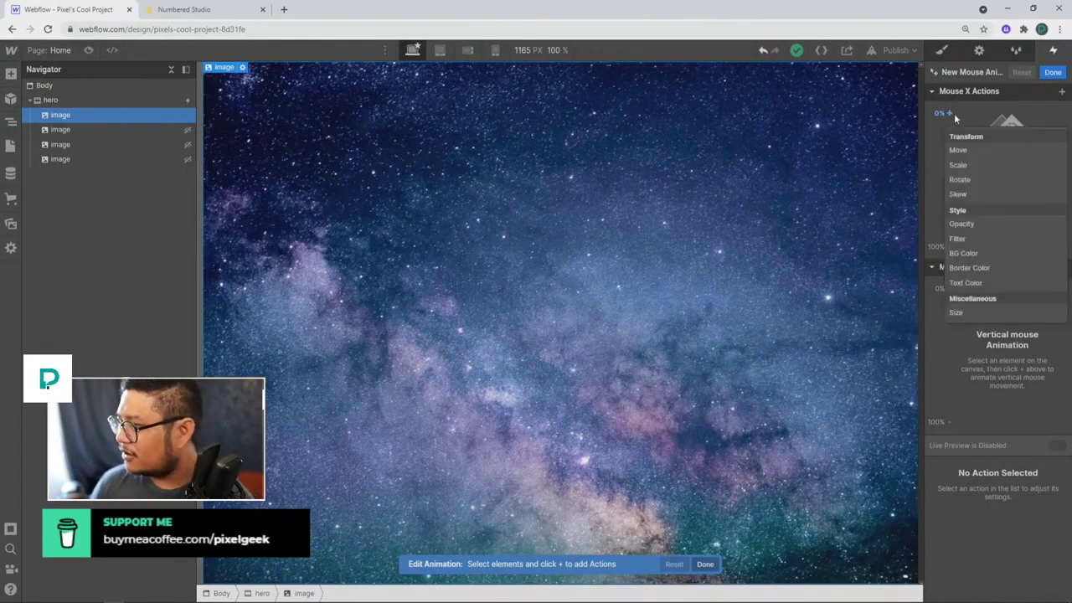
{"action": "left_click", "coordinate": [967, 224]}
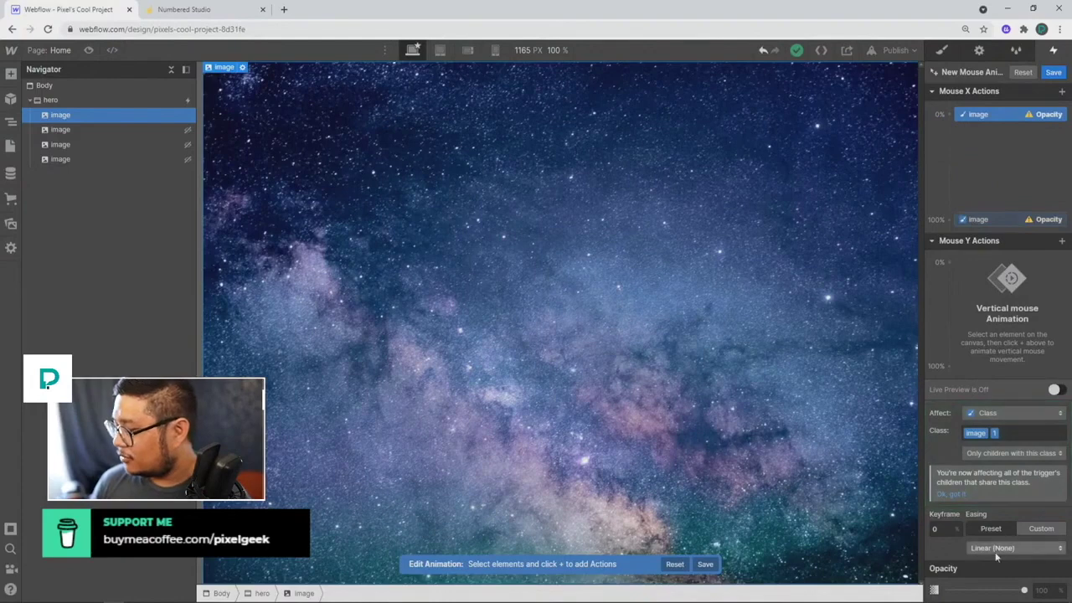
- Set the first image's opacity to 100 at both the start and end keyframes
{"action": "left_click", "coordinate": [1026, 594]}
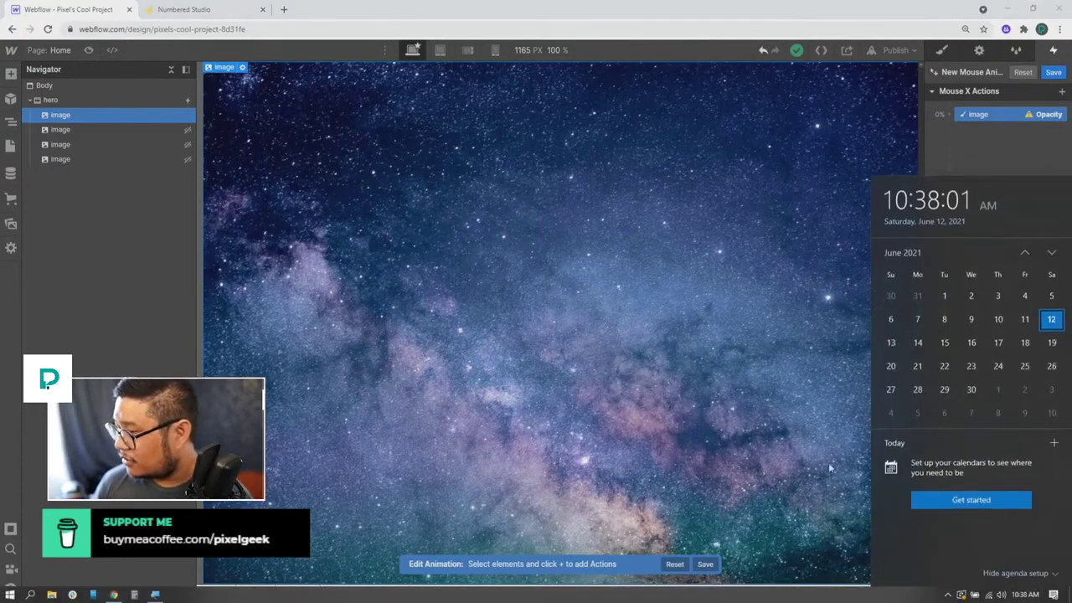
{"action": "left_click", "coordinate": [786, 340]}
{"action": "left_click", "coordinate": [1043, 590]}
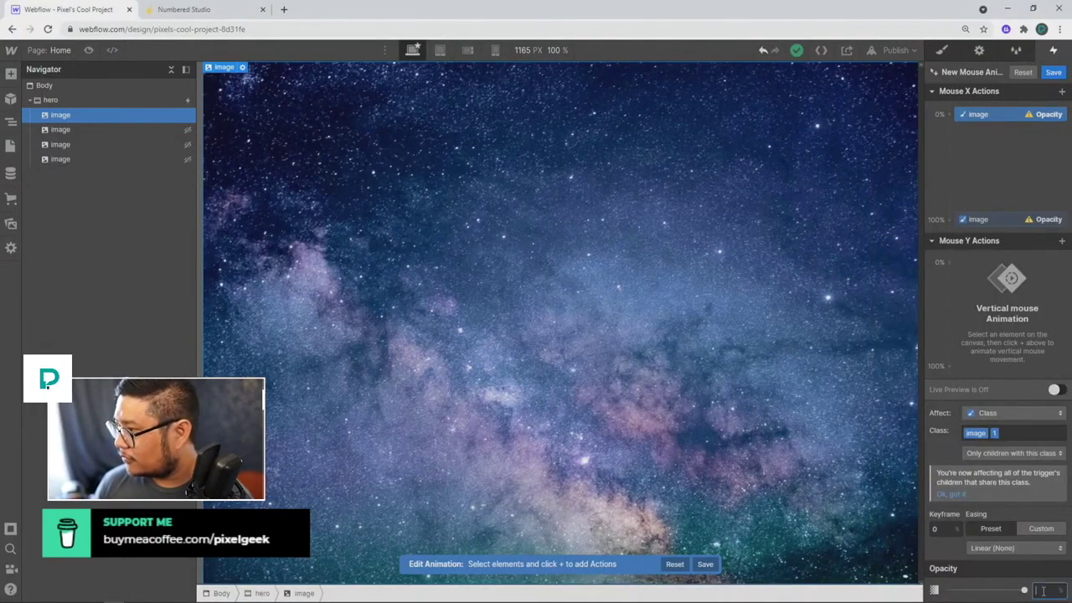
{"action": "type", "text": "100"}
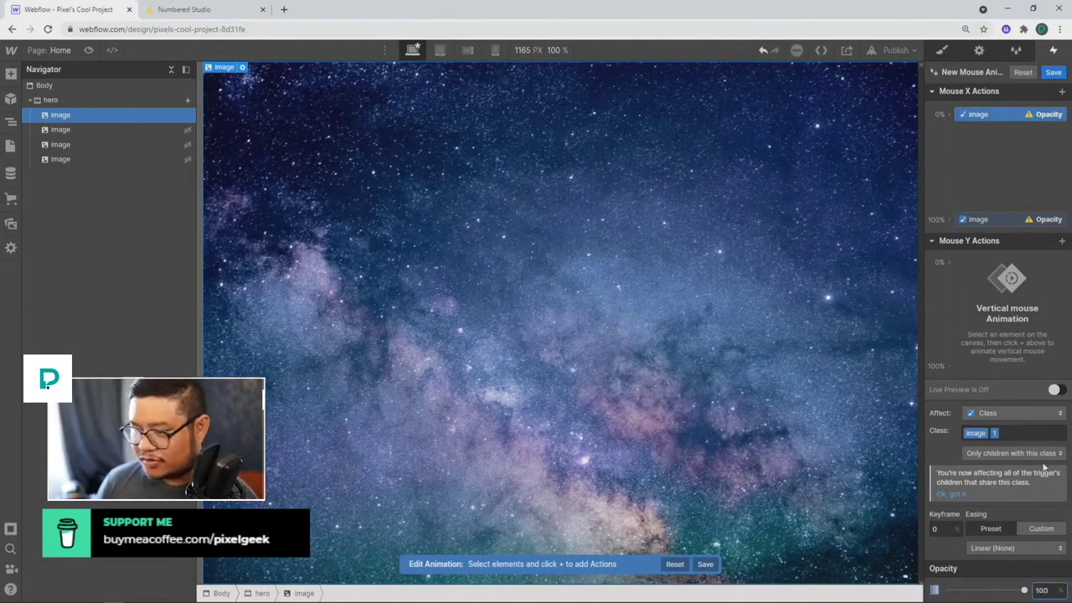
{"action": "left_click", "coordinate": [980, 219]}
{"action": "left_click", "coordinate": [1041, 591]}
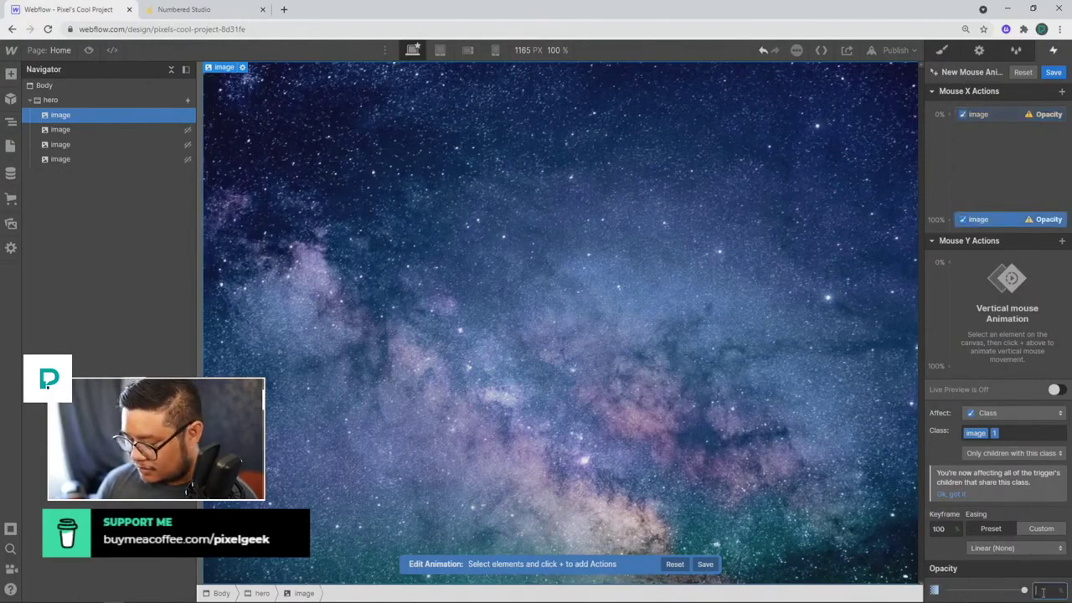
- Move the end opacity keyframe to 25%
{"action": "left_click", "coordinate": [970, 221]}
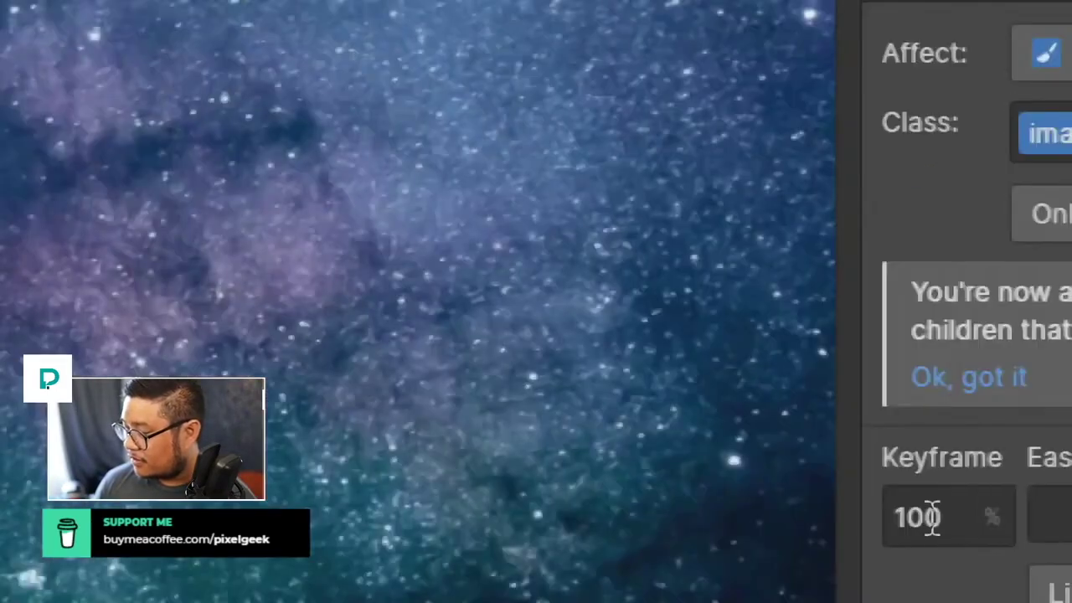
{"action": "left_click", "coordinate": [931, 518]}
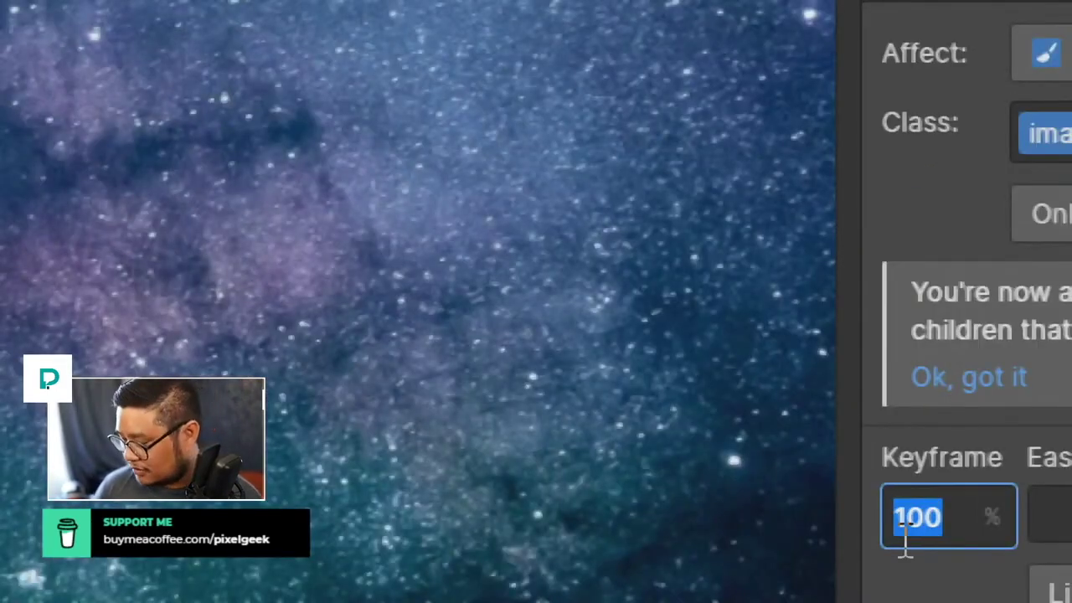
{"action": "type", "text": "20"}
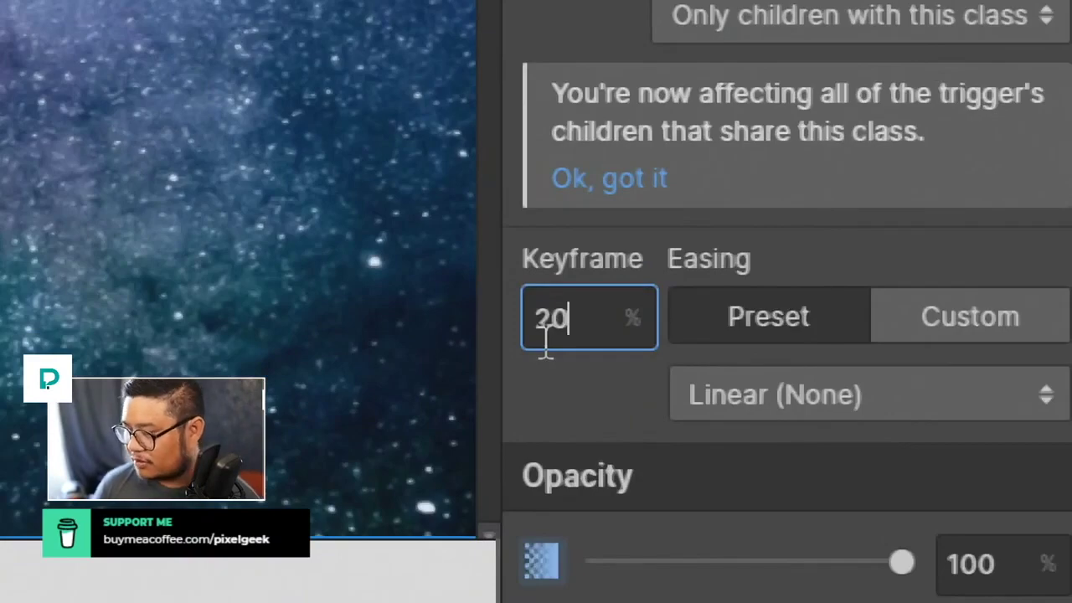
{"action": "key", "text": "BackSpace"}
{"action": "type", "text": "5"}
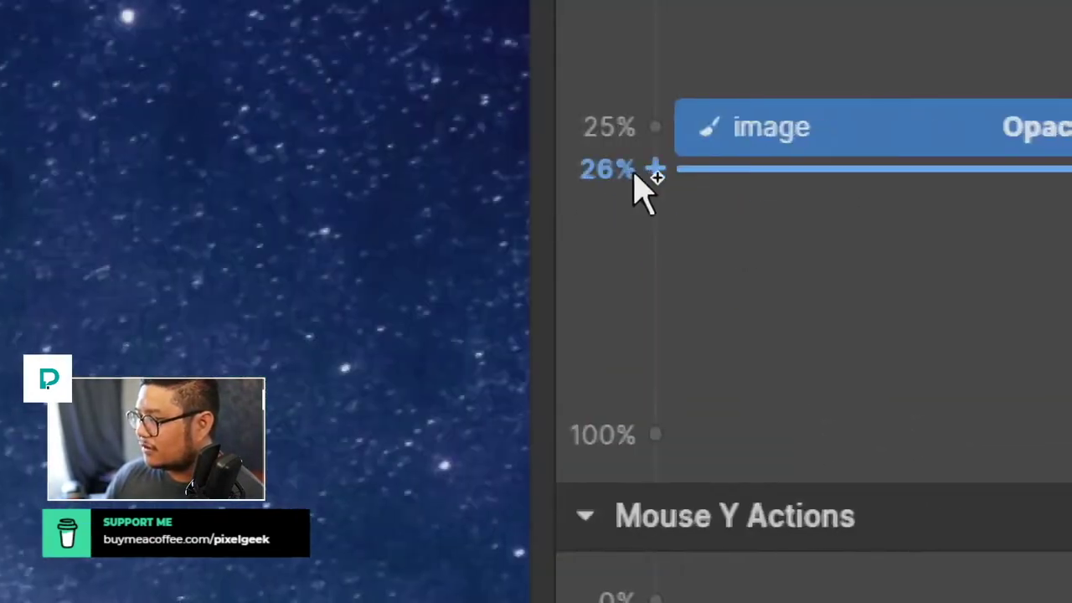
- Set the first image's opacity to 0 at the 26% keyframe
{"action": "left_click", "coordinate": [935, 176]}
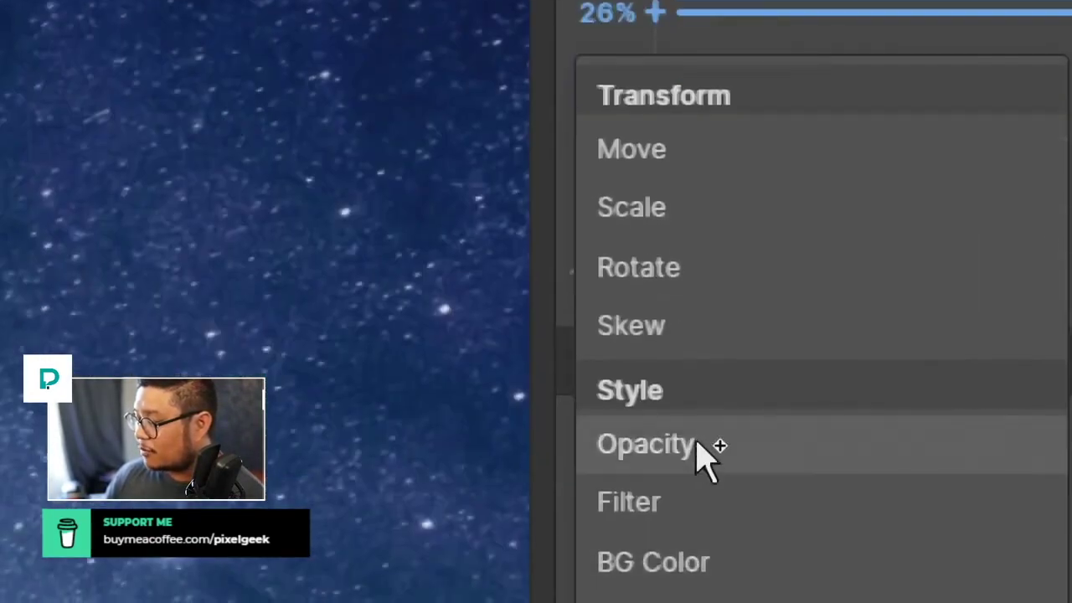
{"action": "left_click", "coordinate": [701, 598]}
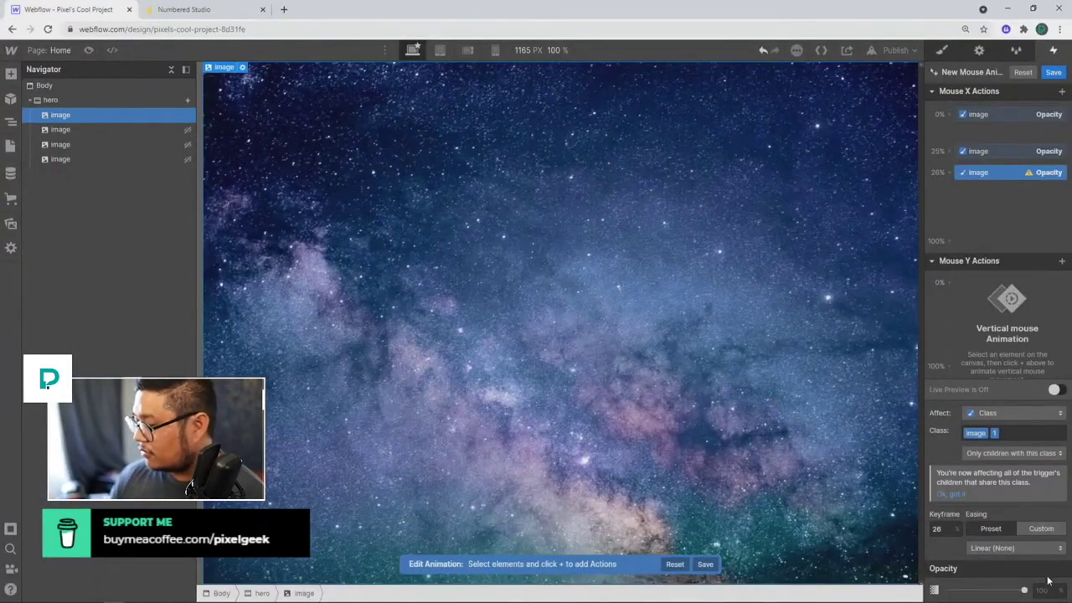
{"action": "left_click", "coordinate": [1042, 589]}
{"action": "type", "text": "0"}
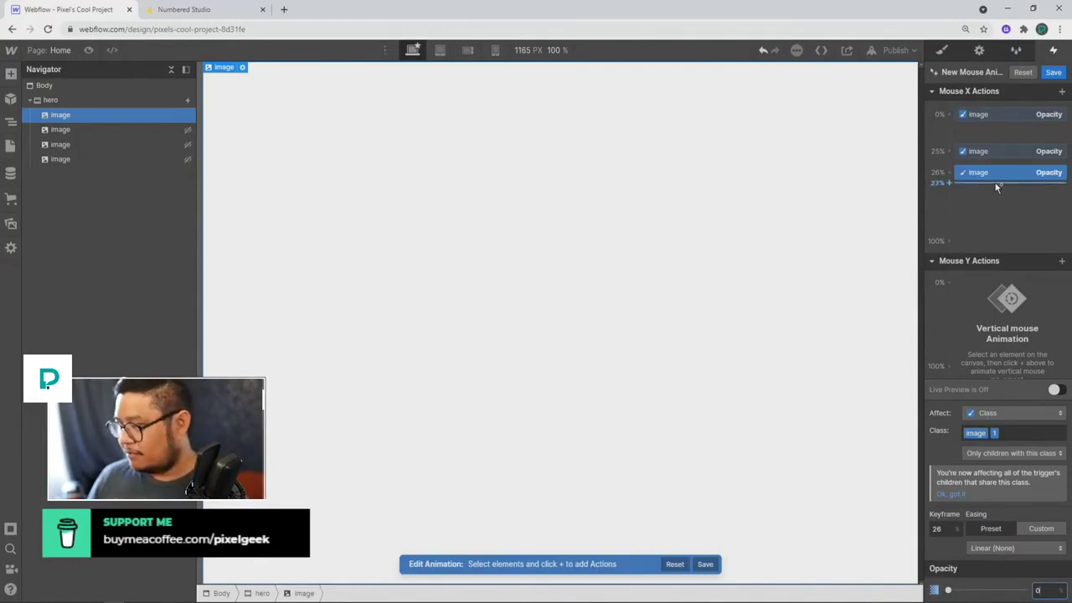
- Give the second image opacity 0 at 26% and opacity 100 at 50%
{"action": "left_click", "coordinate": [164, 129]}
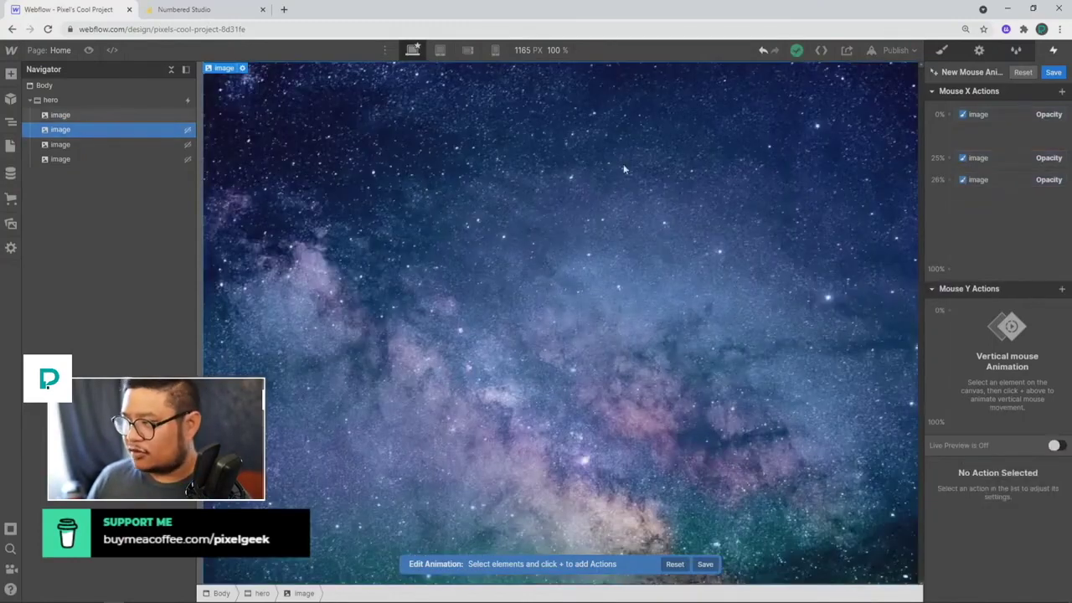
{"action": "left_click", "coordinate": [950, 180]}
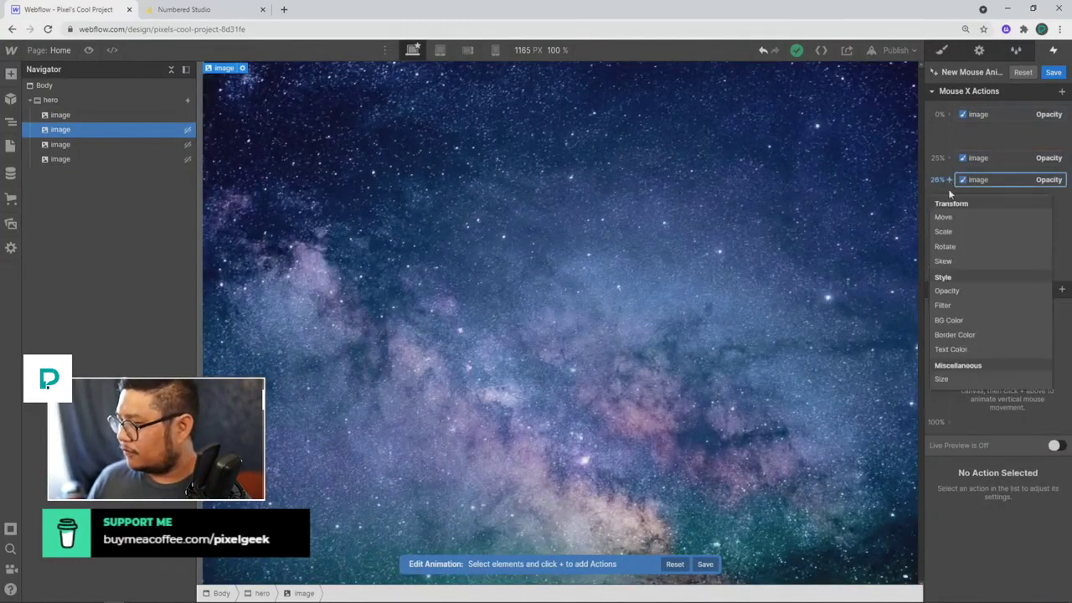
{"action": "left_click", "coordinate": [947, 290]}
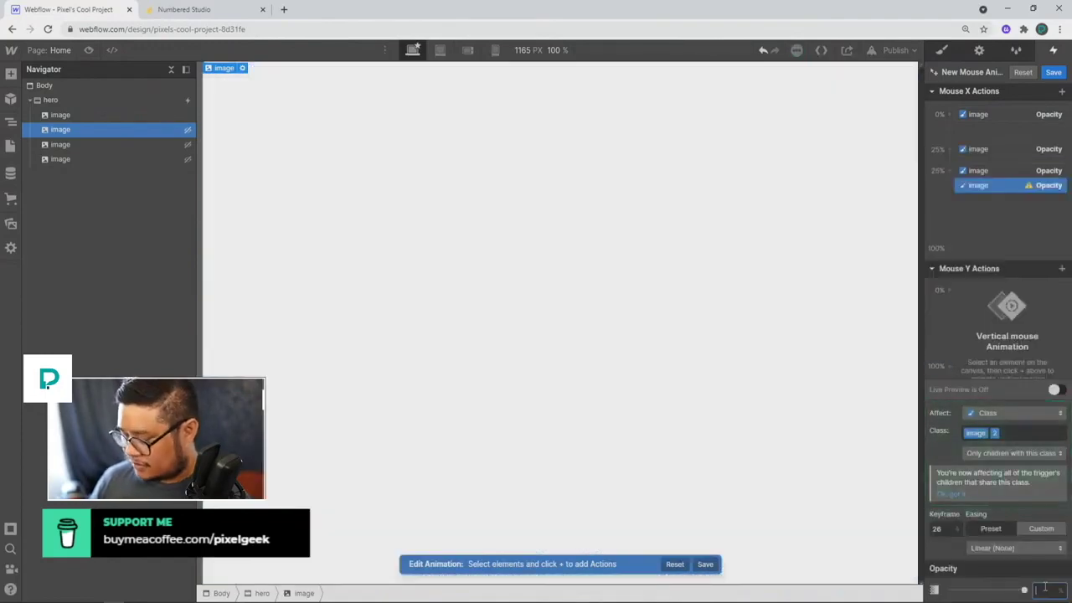
{"action": "type", "text": "00"}
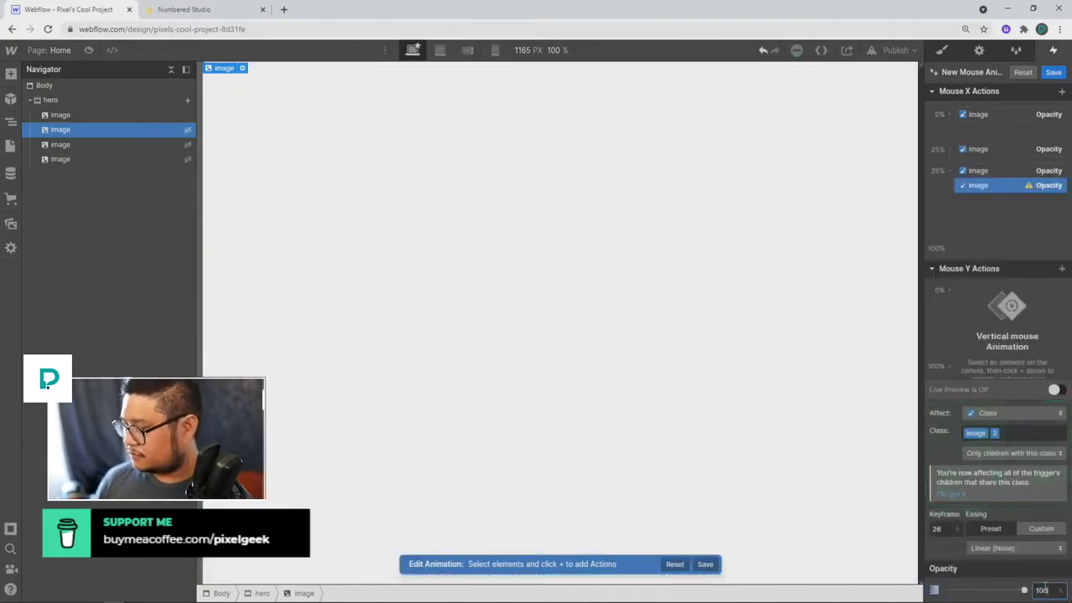
{"action": "left_click", "coordinate": [950, 208]}
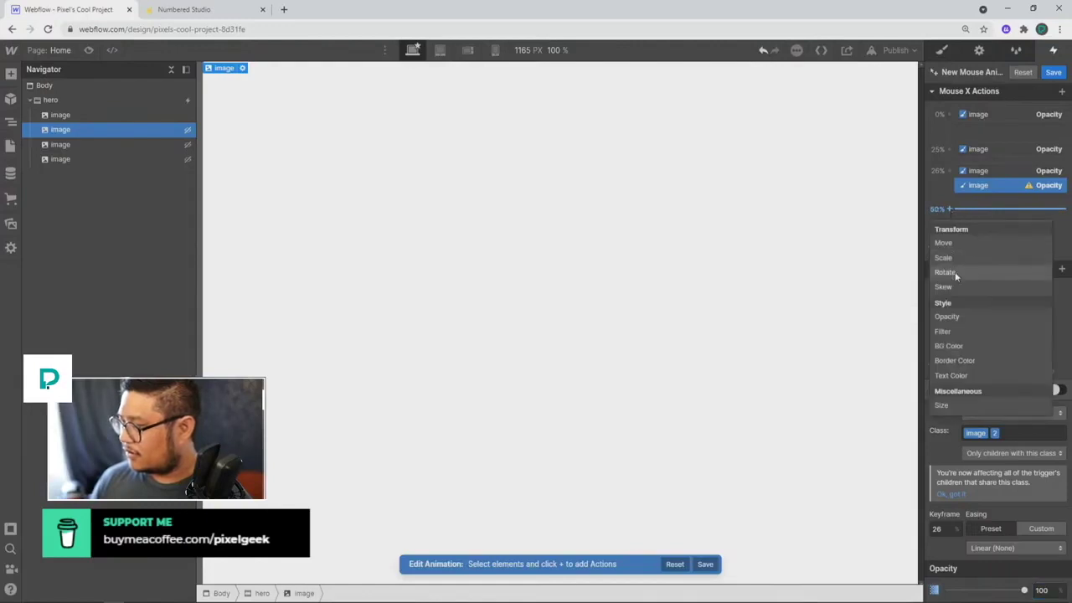
{"action": "left_click", "coordinate": [946, 316]}
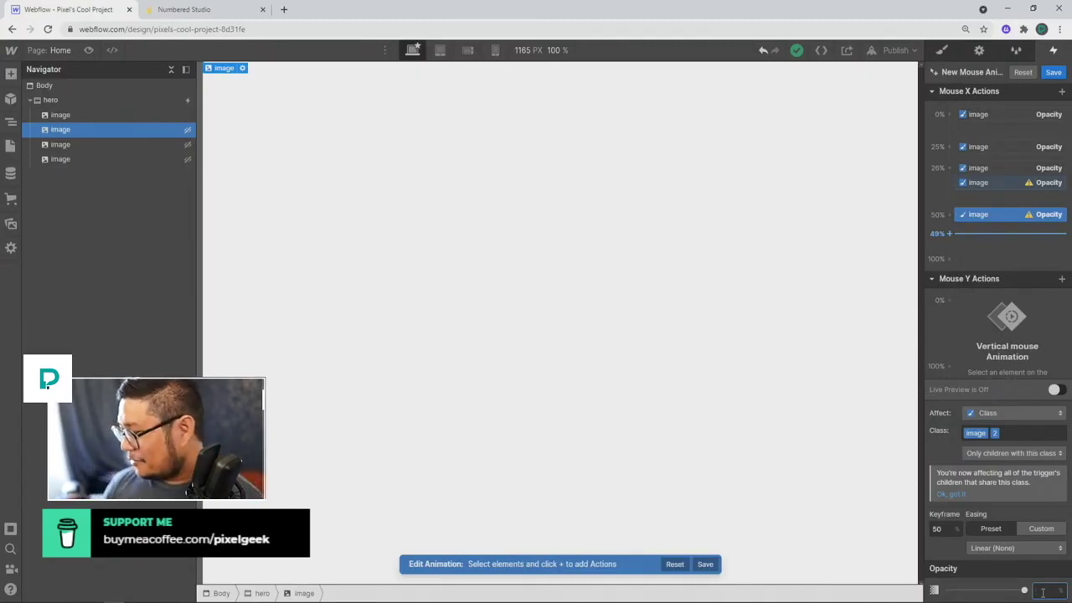
{"action": "type", "text": "100"}
{"action": "key", "text": "Return"}
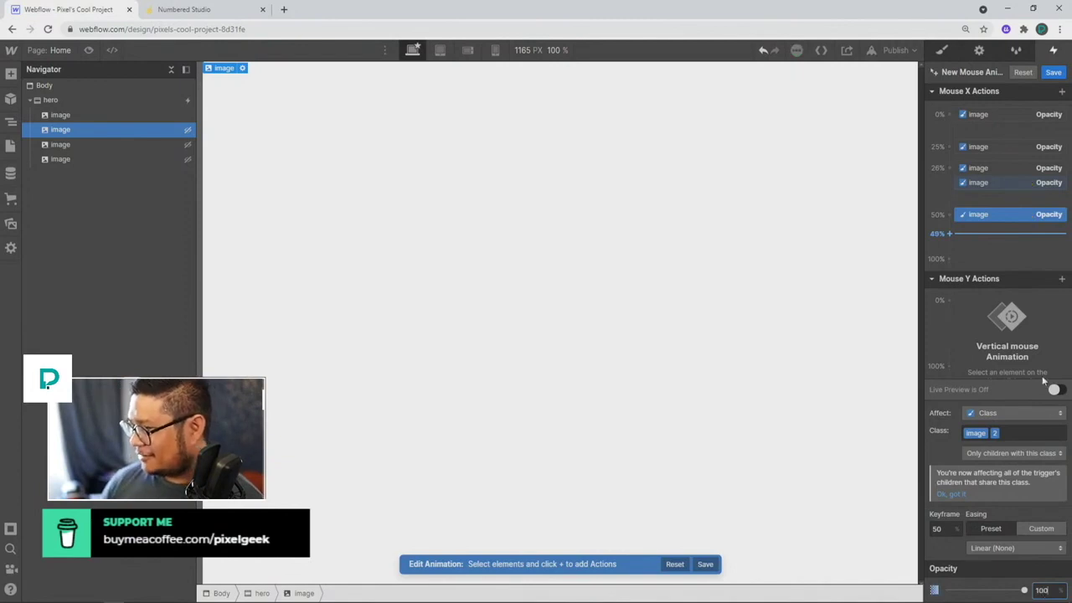
- Add a 51% Opacity keyframe setting the second image to 0
{"action": "mouse_move", "coordinate": [972, 234]}
{"action": "left_mouse_down"}
{"action": "mouse_move", "coordinate": [975, 243]}
{"action": "mouse_move", "coordinate": [971, 187]}
{"action": "mouse_move", "coordinate": [954, 227]}
{"action": "left_mouse_up"}
{"action": "left_click", "coordinate": [970, 216]}
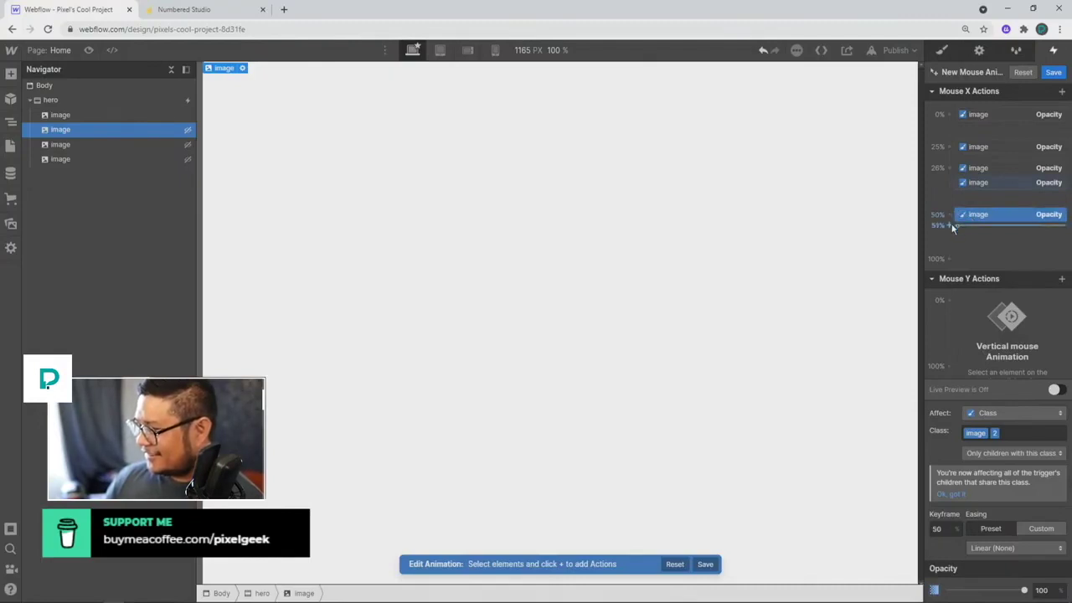
{"action": "left_click", "coordinate": [953, 227]}
{"action": "left_click", "coordinate": [959, 329]}
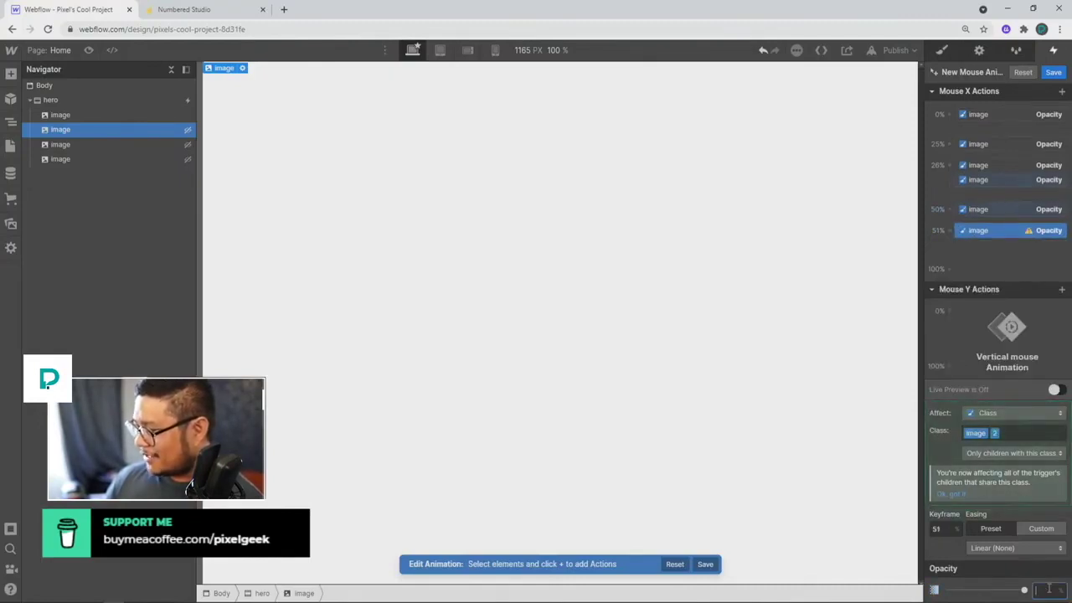
{"action": "type", "text": "0"}
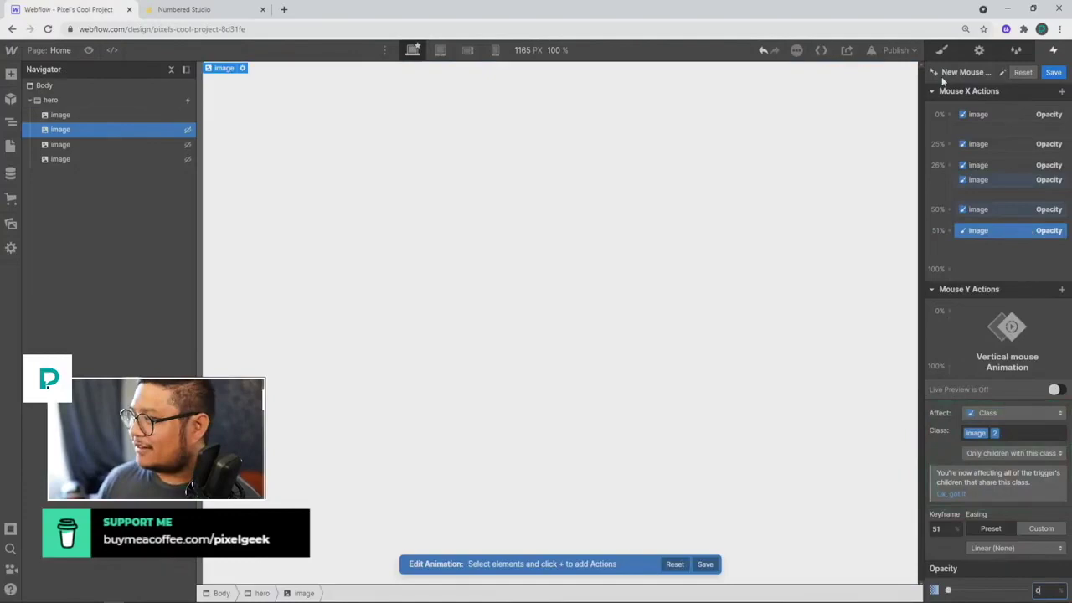
{"action": "left_click", "coordinate": [941, 51]}
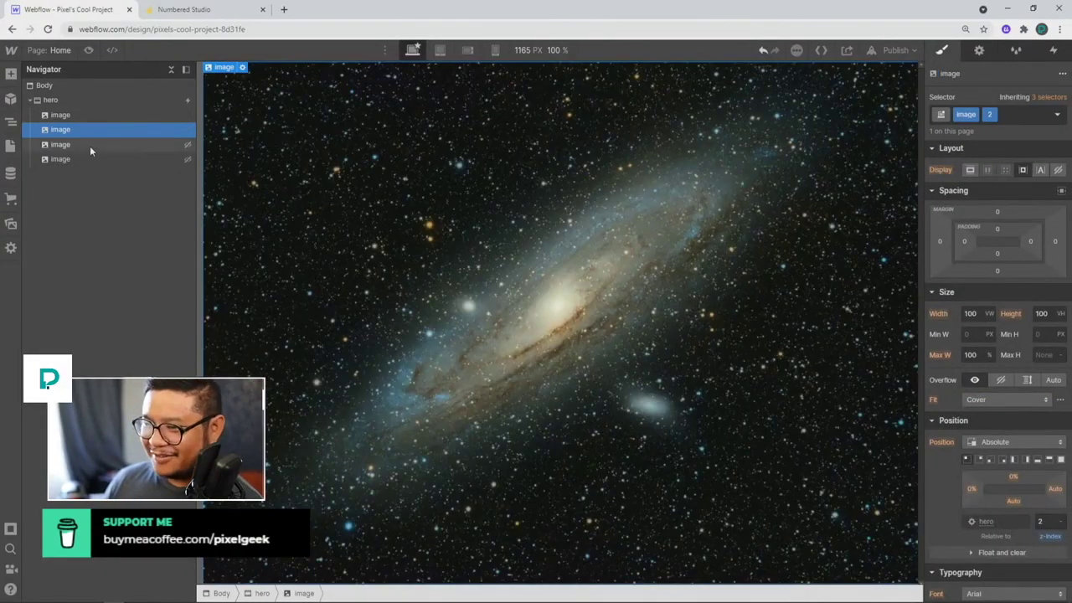
- Set Display: none on the image covering the Andromeda galaxy, then preview the hero
{"action": "left_click", "coordinate": [90, 144]}
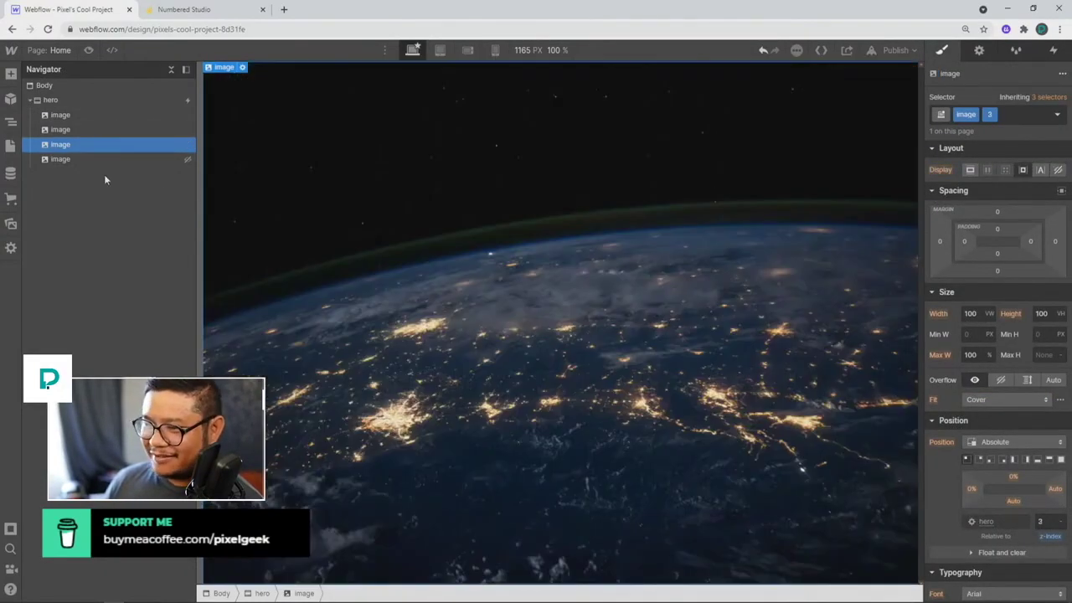
{"action": "left_click", "coordinate": [105, 159]}
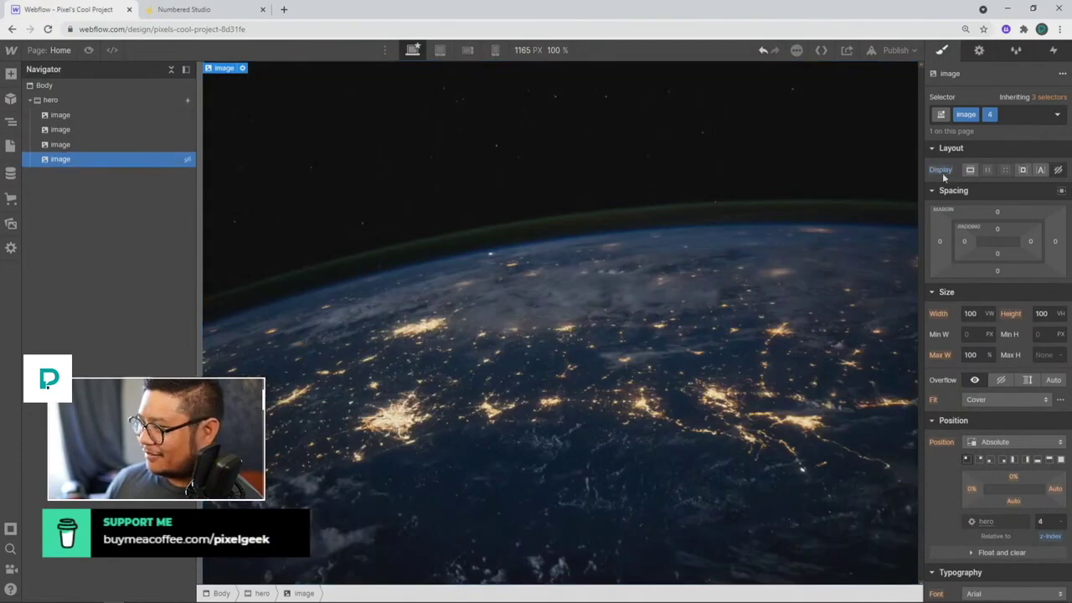
{"action": "left_click", "coordinate": [76, 144]}
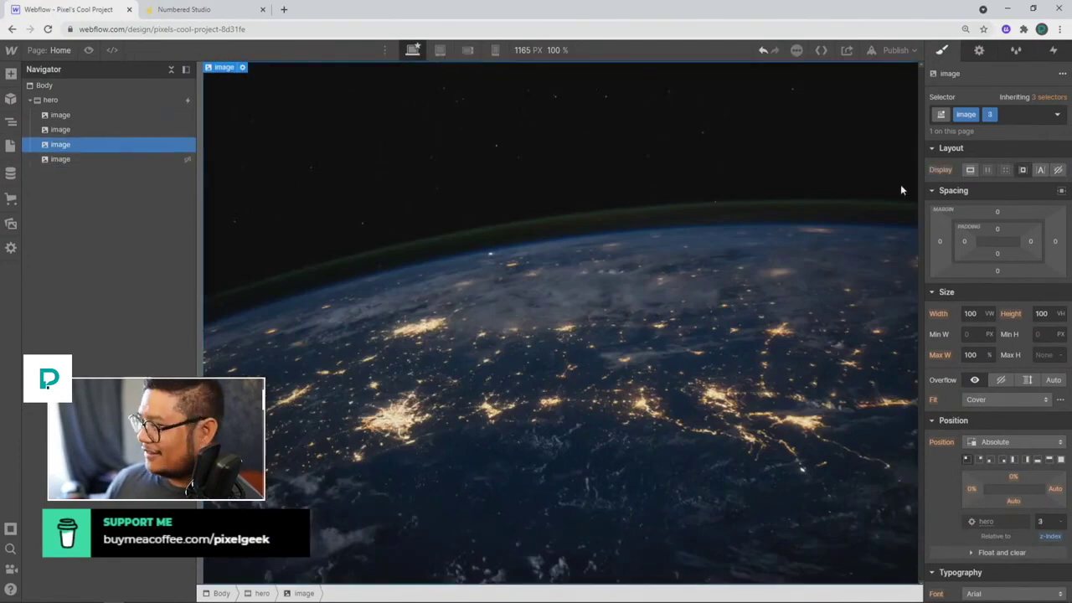
{"action": "left_click", "coordinate": [1056, 170]}
{"action": "left_click", "coordinate": [162, 129]}
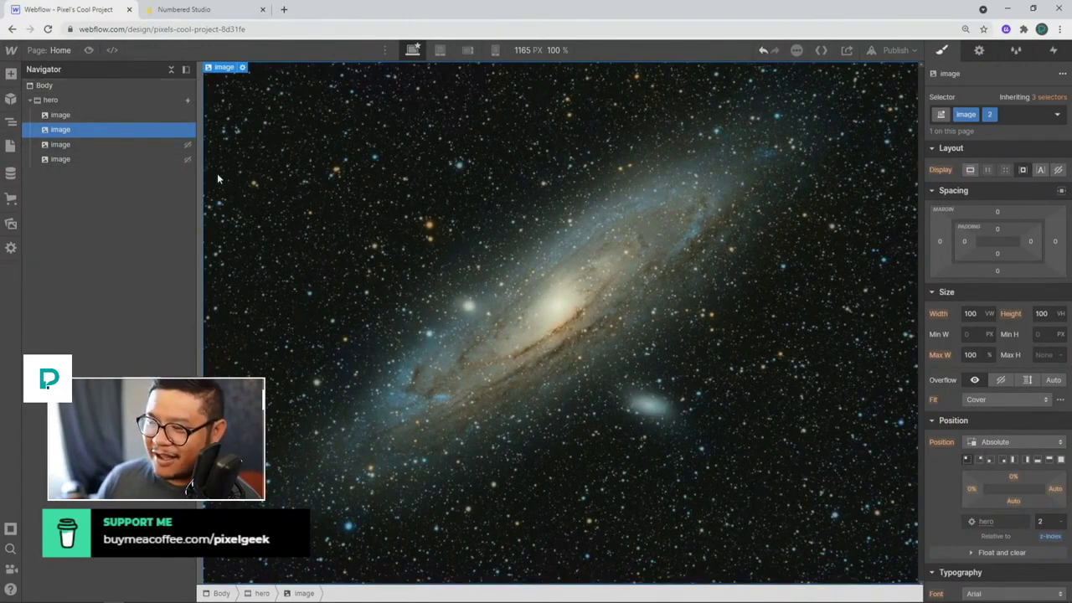
{"action": "left_click", "coordinate": [88, 49]}
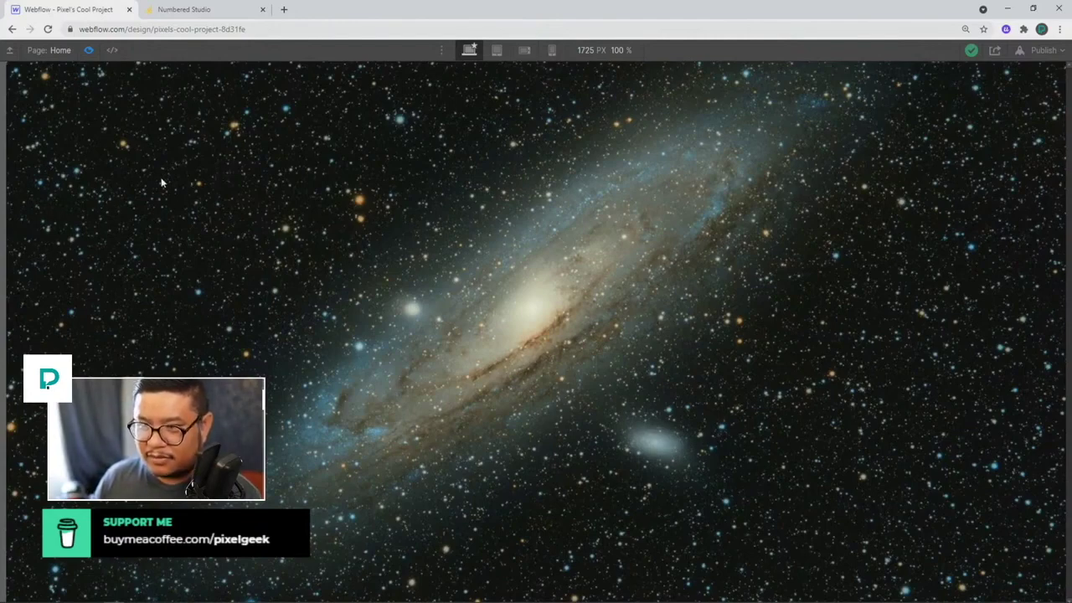
- Leave preview and reopen the hero's New Mouse Animation for editing
{"action": "left_click", "coordinate": [90, 50]}
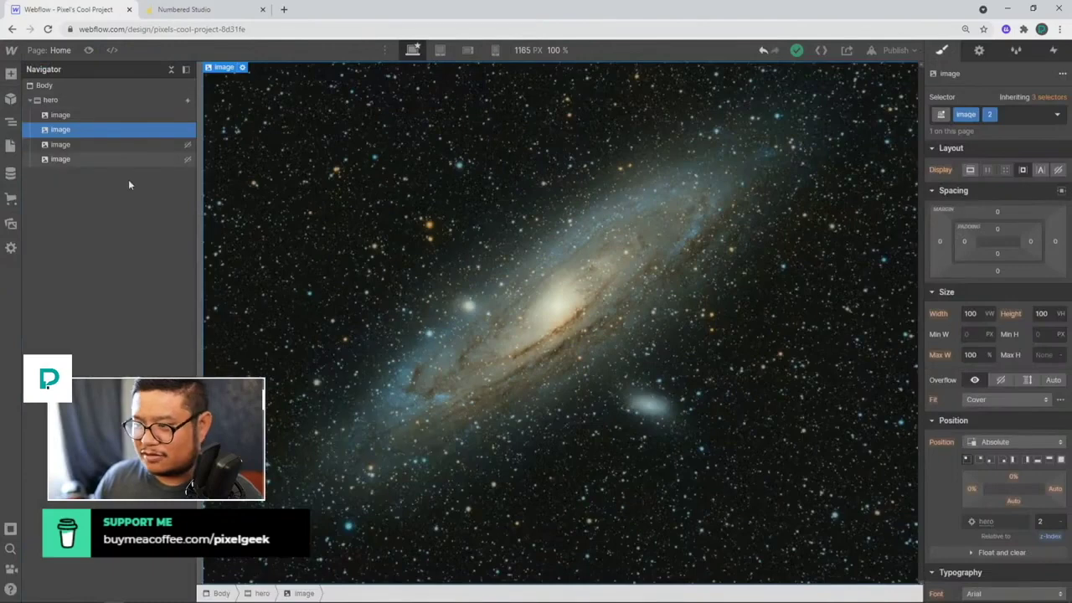
{"action": "left_click", "coordinate": [156, 100]}
{"action": "left_click", "coordinate": [1054, 50]}
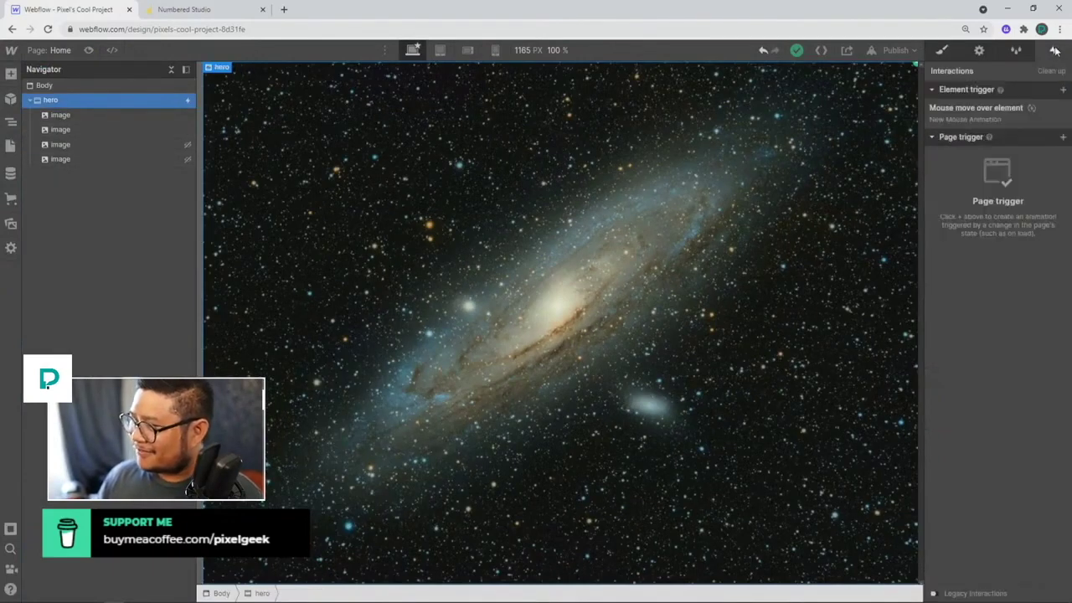
{"action": "left_click", "coordinate": [960, 115]}
{"action": "left_click", "coordinate": [964, 186]}
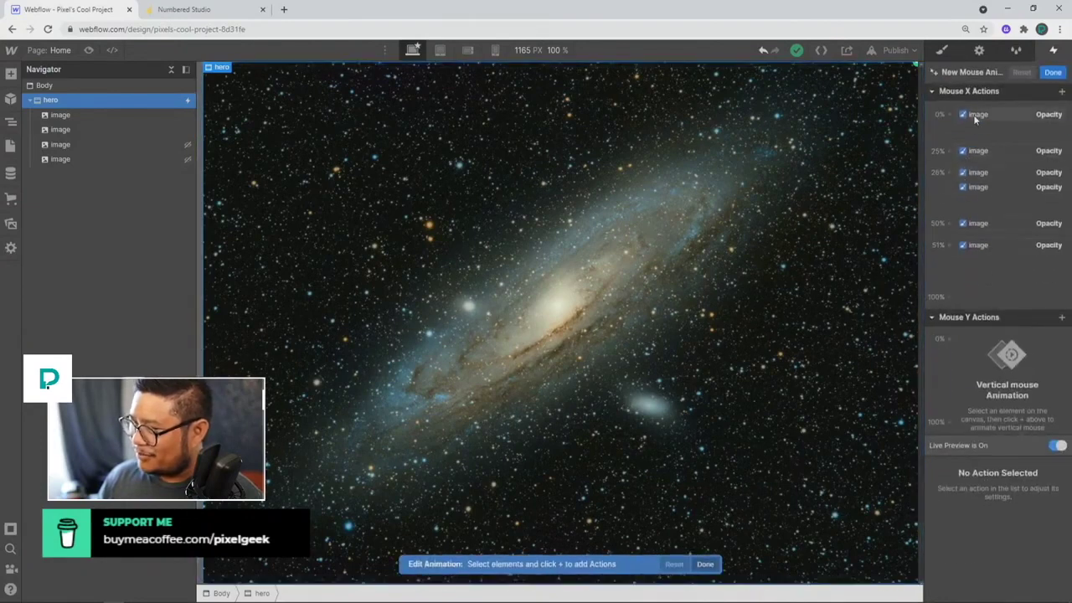
- Review the existing Opacity actions at 0%, 26%, 50% and 51%
{"action": "left_click", "coordinate": [976, 115]}
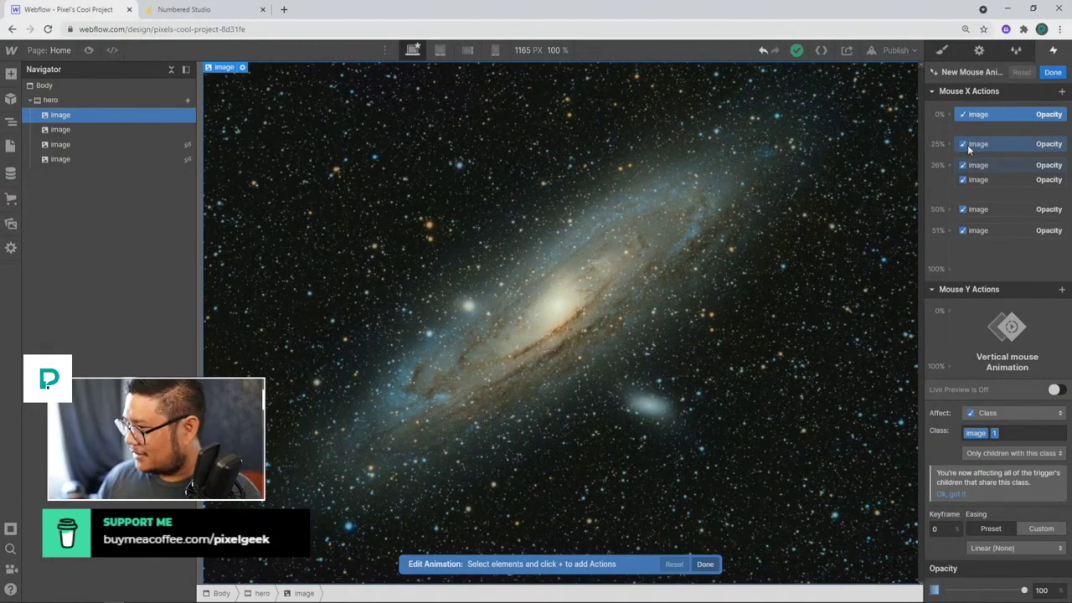
{"action": "left_click", "coordinate": [972, 180]}
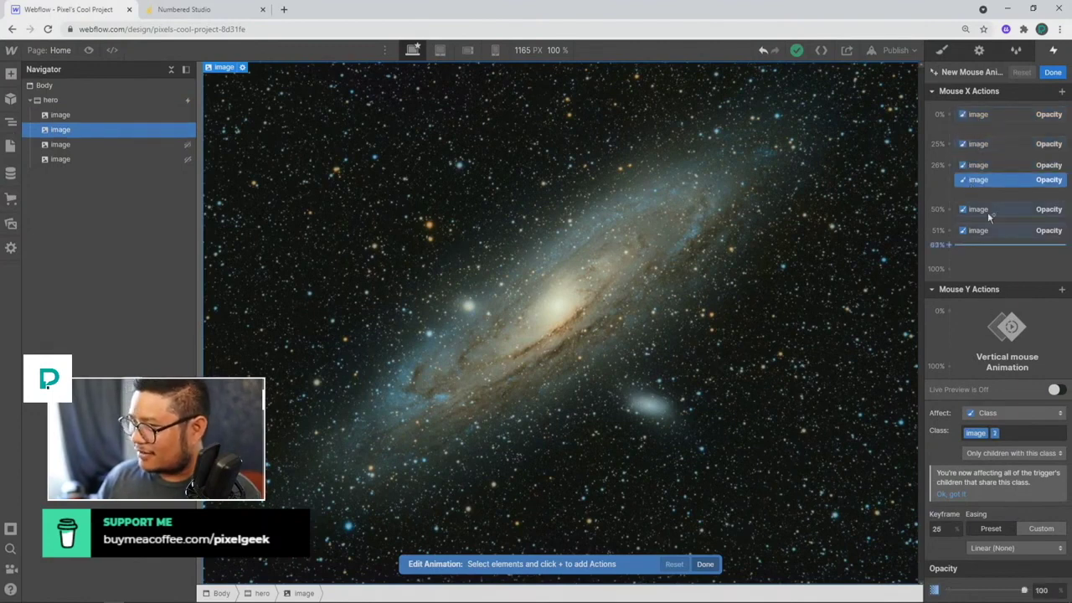
{"action": "left_click", "coordinate": [979, 167]}
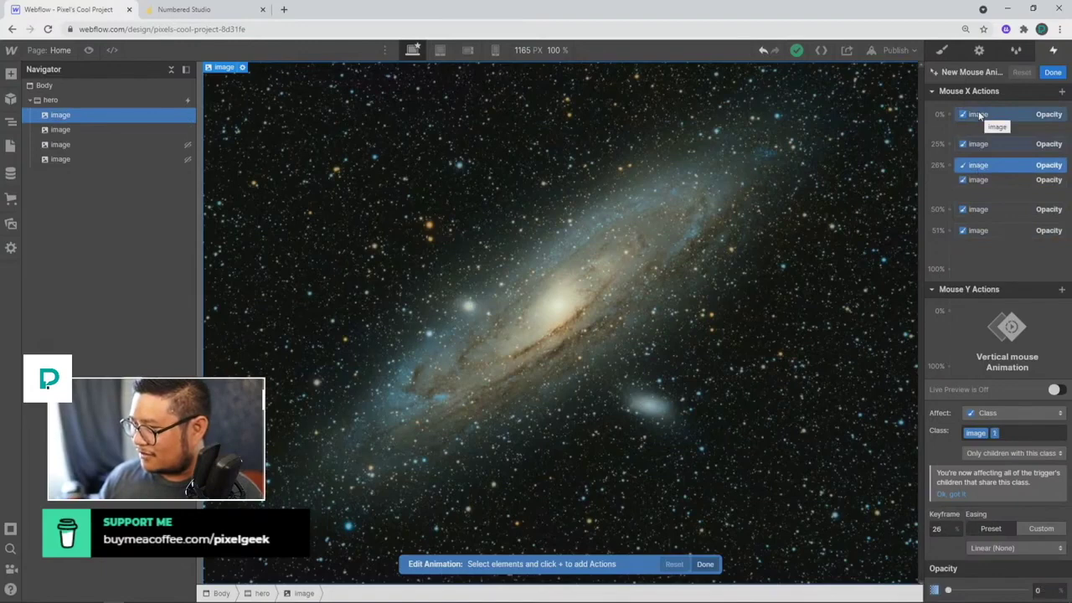
{"action": "left_click", "coordinate": [978, 210]}
{"action": "left_click", "coordinate": [980, 231]}
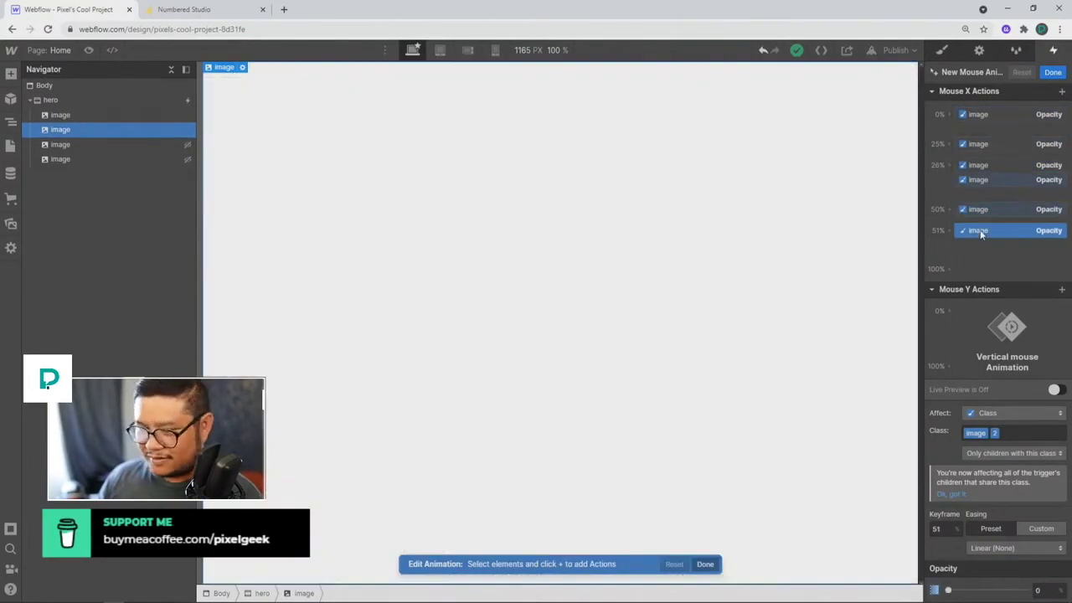
{"action": "left_click", "coordinate": [978, 166]}
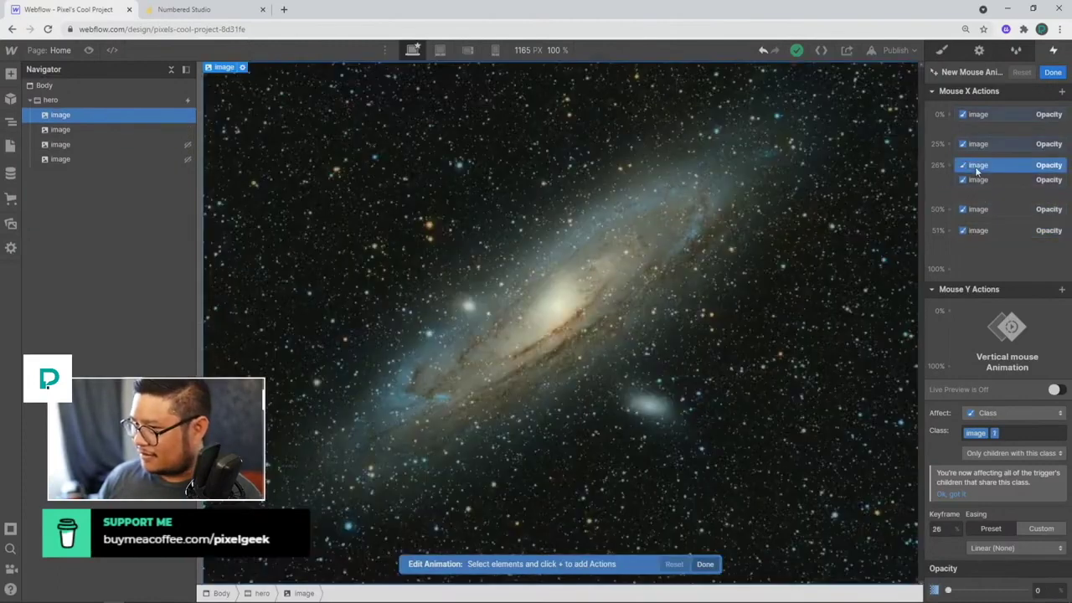
{"action": "left_click", "coordinate": [968, 117]}
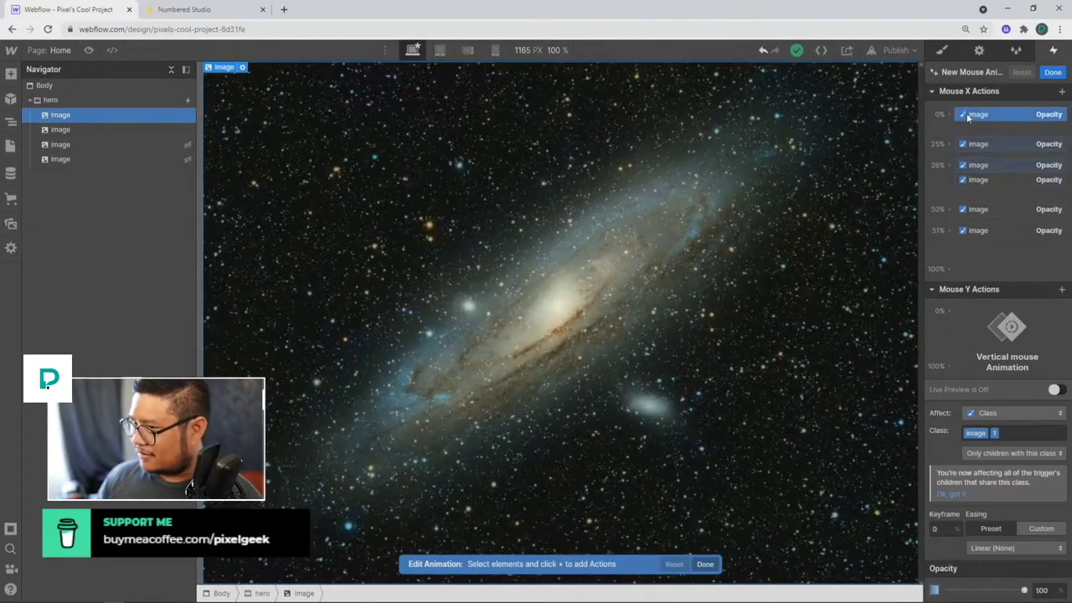
{"action": "left_click", "coordinate": [980, 168]}
{"action": "left_click", "coordinate": [976, 181]}
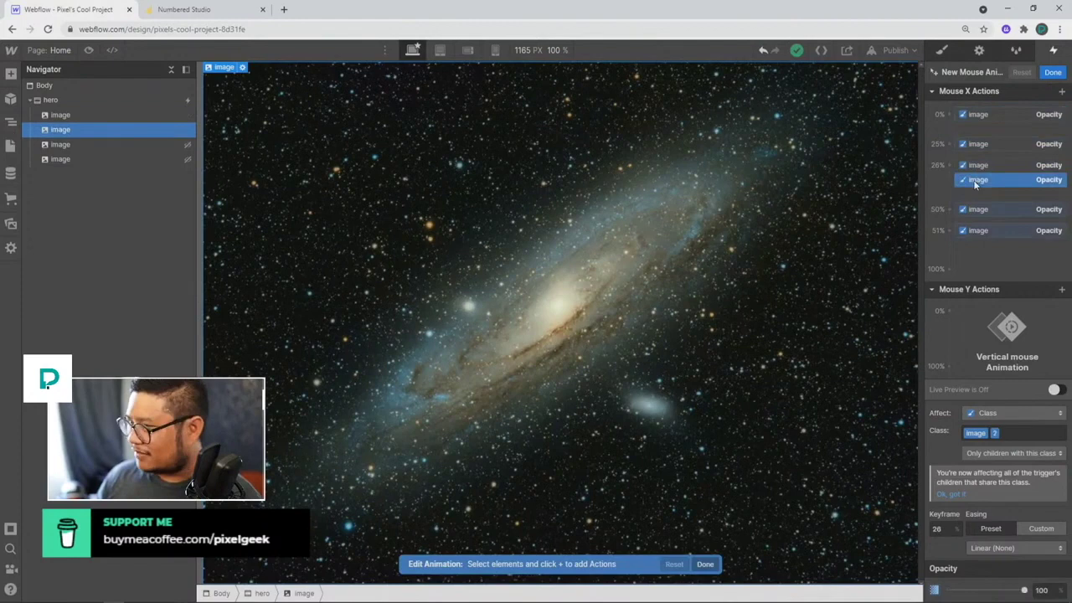
- Duplicate the second image's 26% action to 0% with opacity 0, then preview
{"action": "right_click", "coordinate": [976, 183]}
{"action": "left_click", "coordinate": [980, 227]}
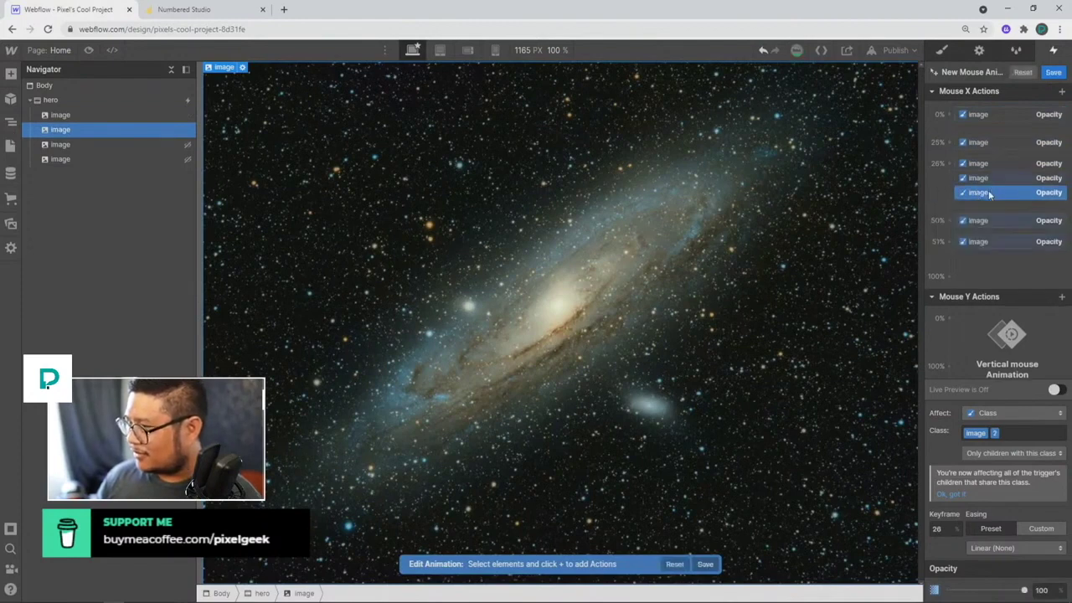
{"action": "left_click_drag", "start_coordinate": [989, 194], "coordinate": [986, 111]}
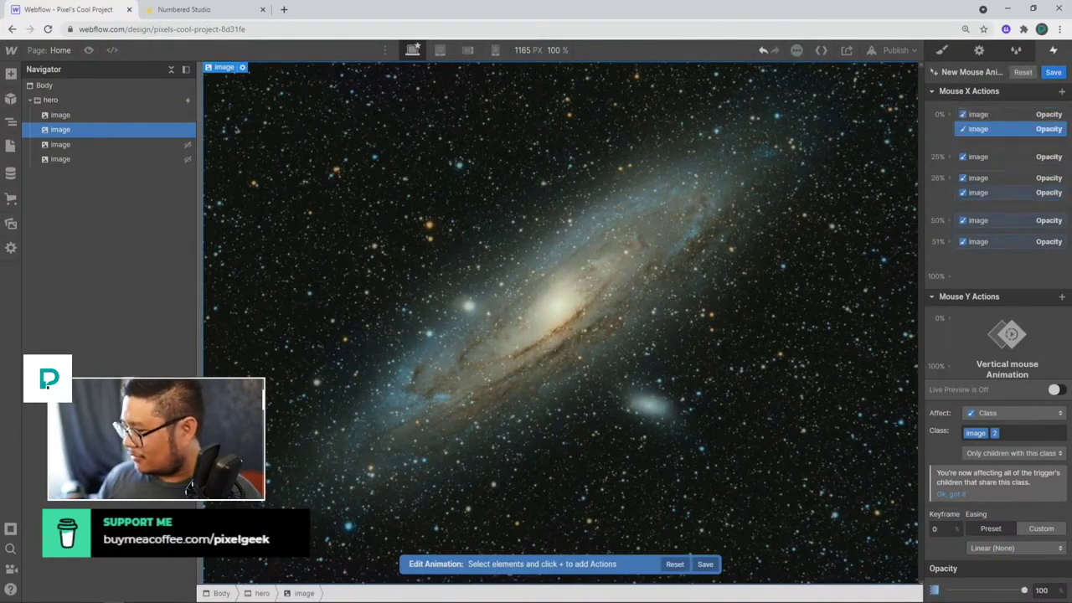
{"action": "left_click", "coordinate": [1002, 598]}
{"action": "left_click", "coordinate": [1002, 598]}
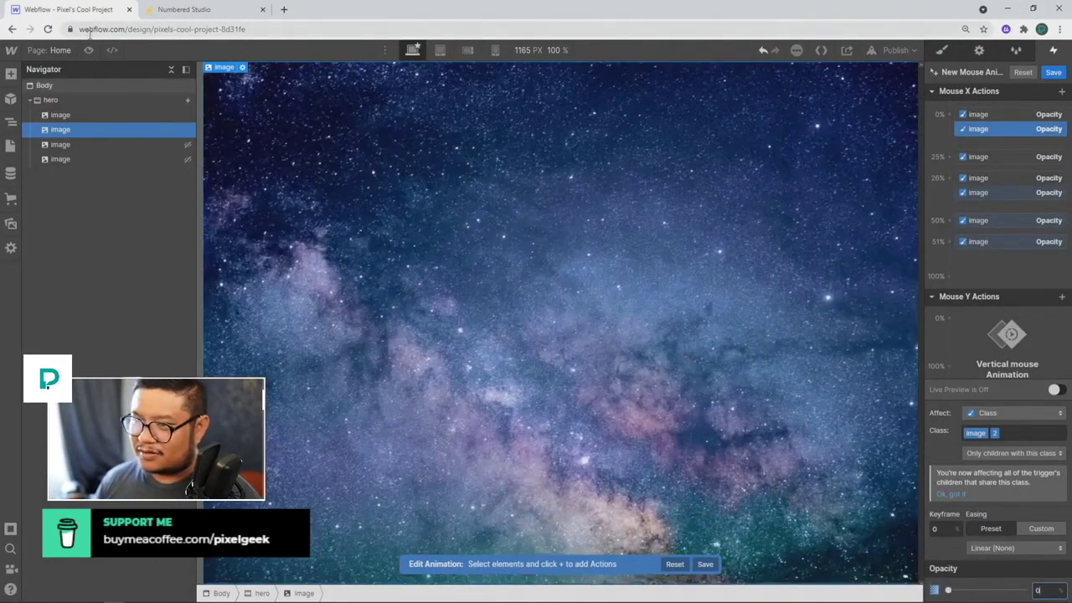
{"action": "left_click", "coordinate": [88, 49]}
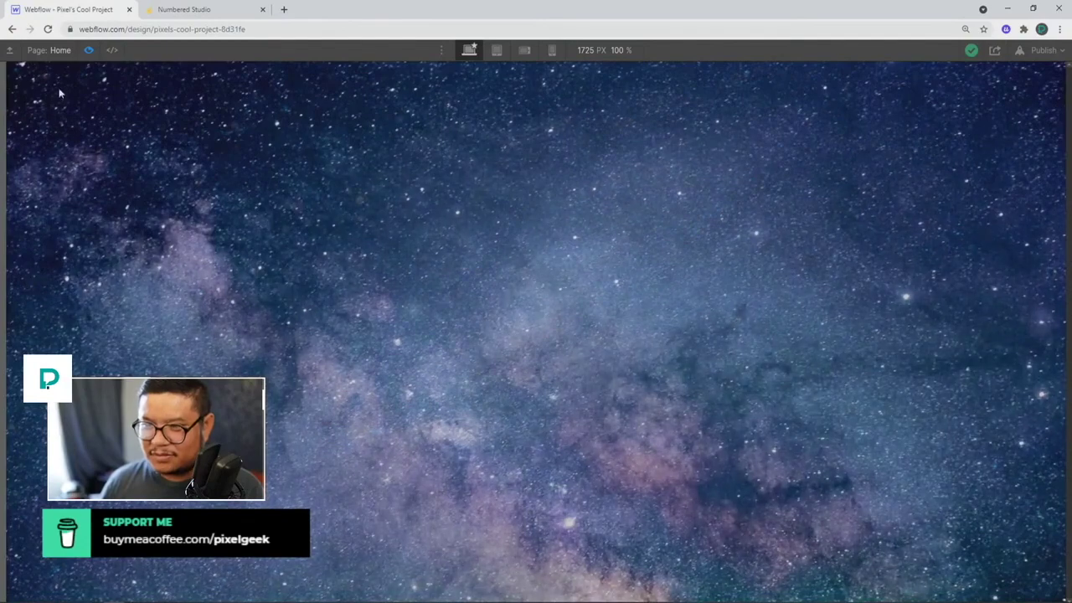
- Exit Preview after testing the hover, back to the Designer's animation editor
{"action": "left_click", "coordinate": [88, 50]}
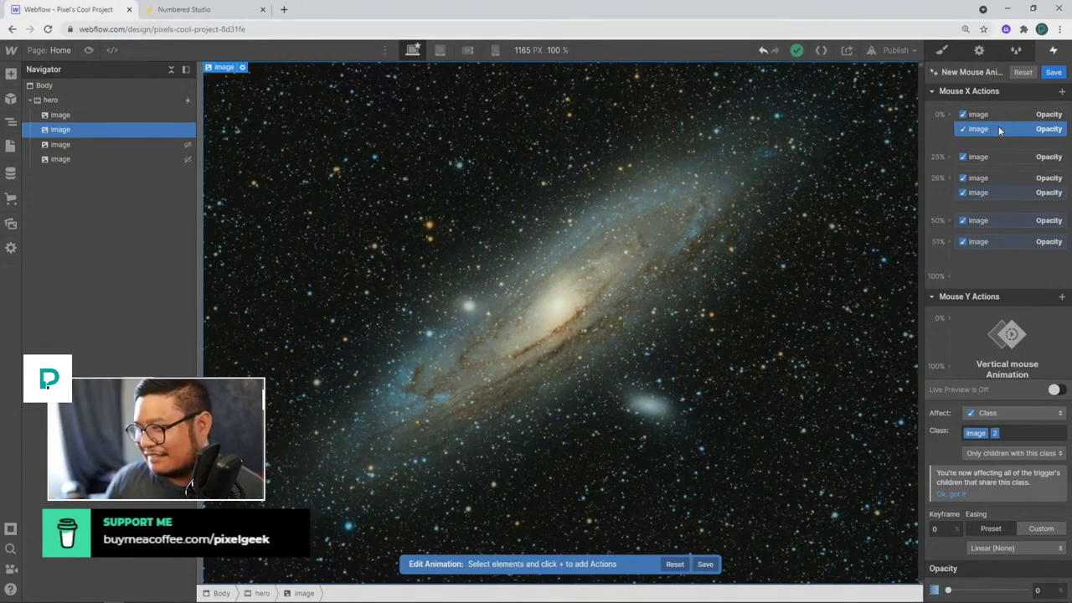
- Save the mouse animation and delete the hero's Mouse move over element trigger
{"action": "left_click", "coordinate": [1053, 72]}
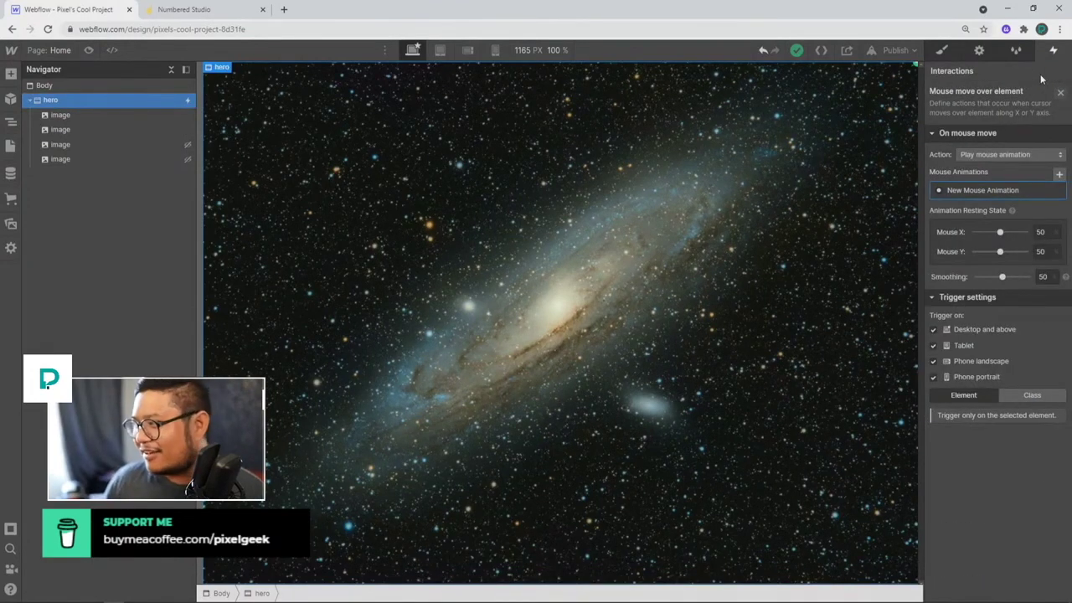
{"action": "left_click", "coordinate": [1060, 93]}
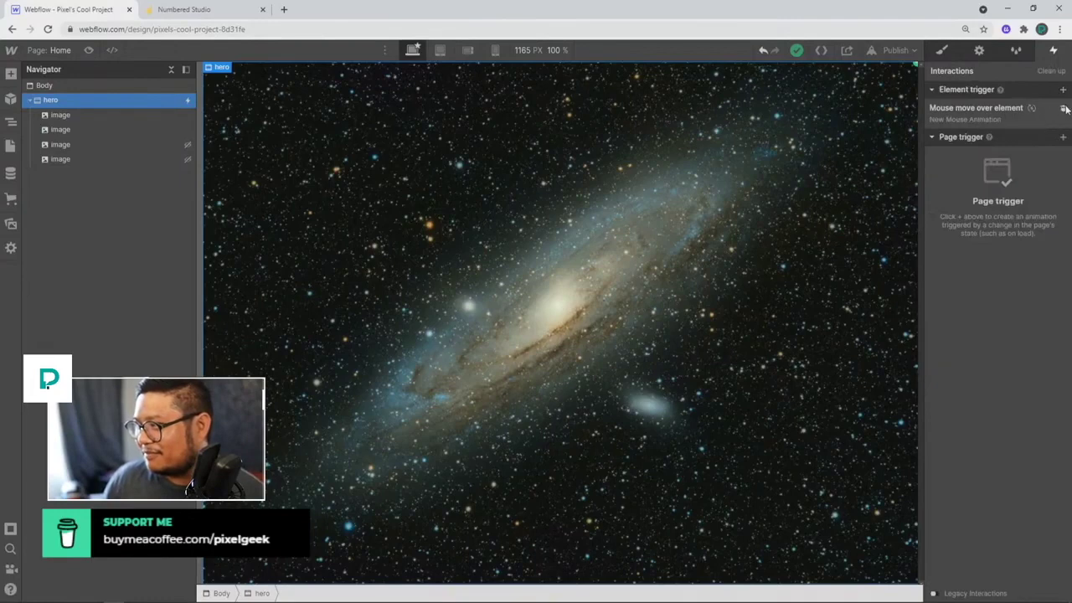
{"action": "left_click", "coordinate": [1066, 109]}
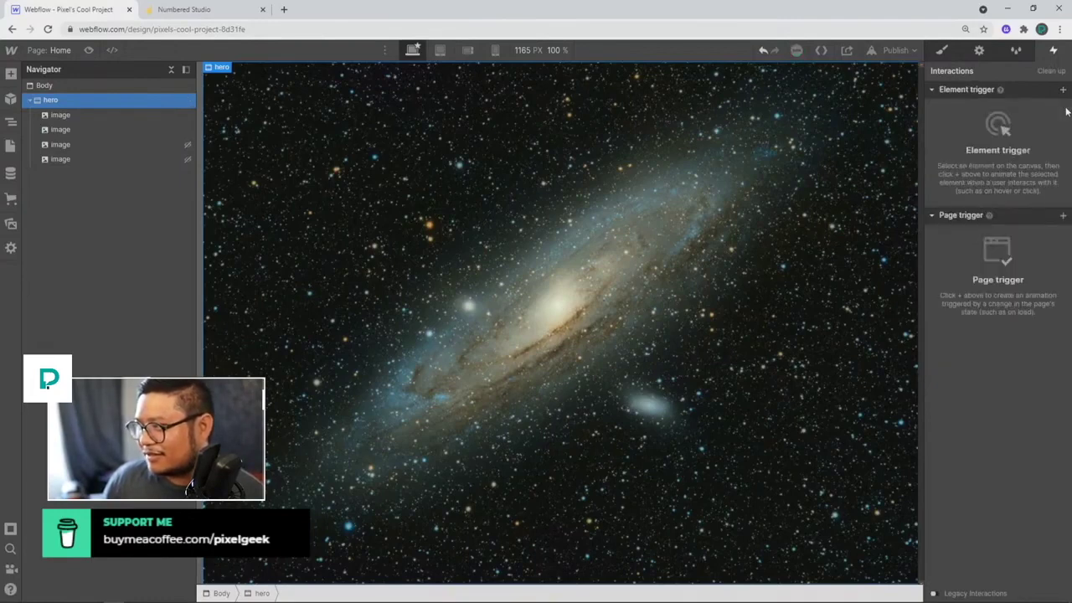
- Set the second (Andromeda) image to Display: none so the Milky Way image shows
{"action": "left_click", "coordinate": [150, 116]}
{"action": "left_click", "coordinate": [942, 50]}
{"action": "left_click", "coordinate": [172, 129]}
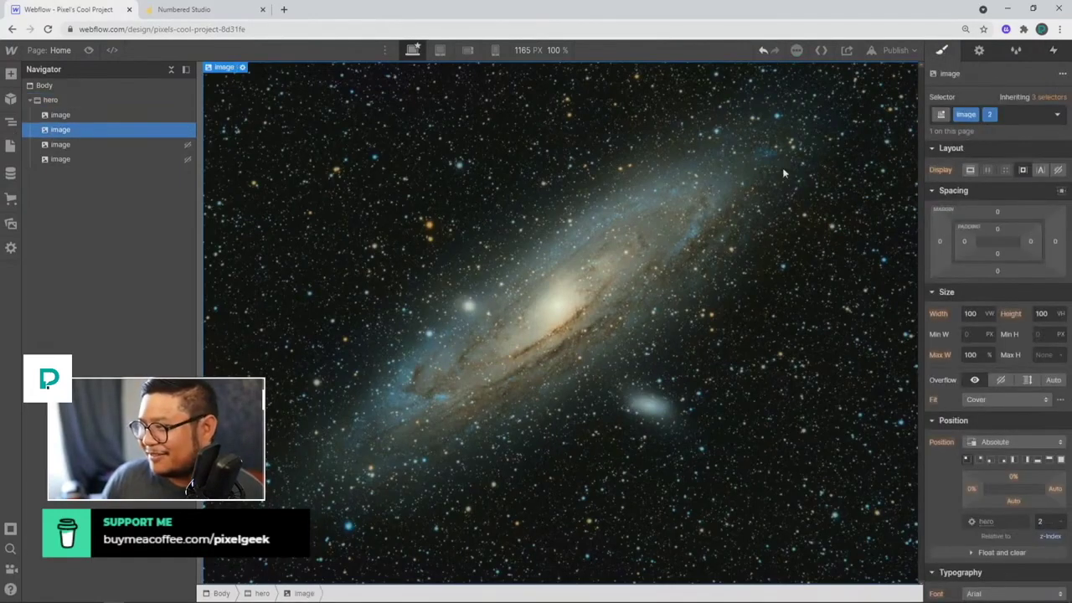
{"action": "left_click", "coordinate": [1058, 171]}
{"action": "left_click", "coordinate": [184, 106]}
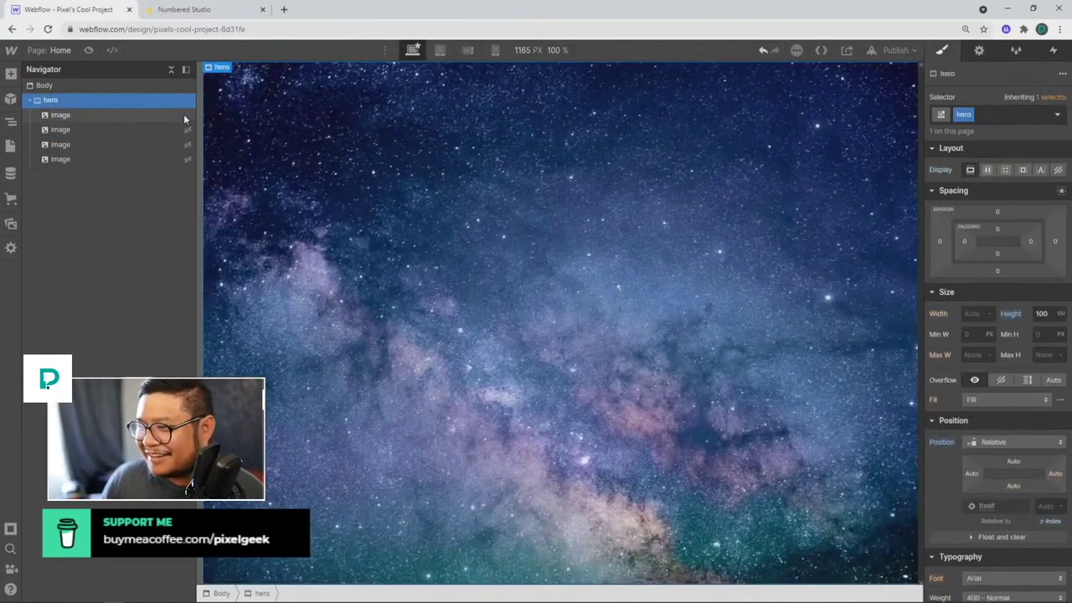
{"action": "left_click", "coordinate": [184, 116]}
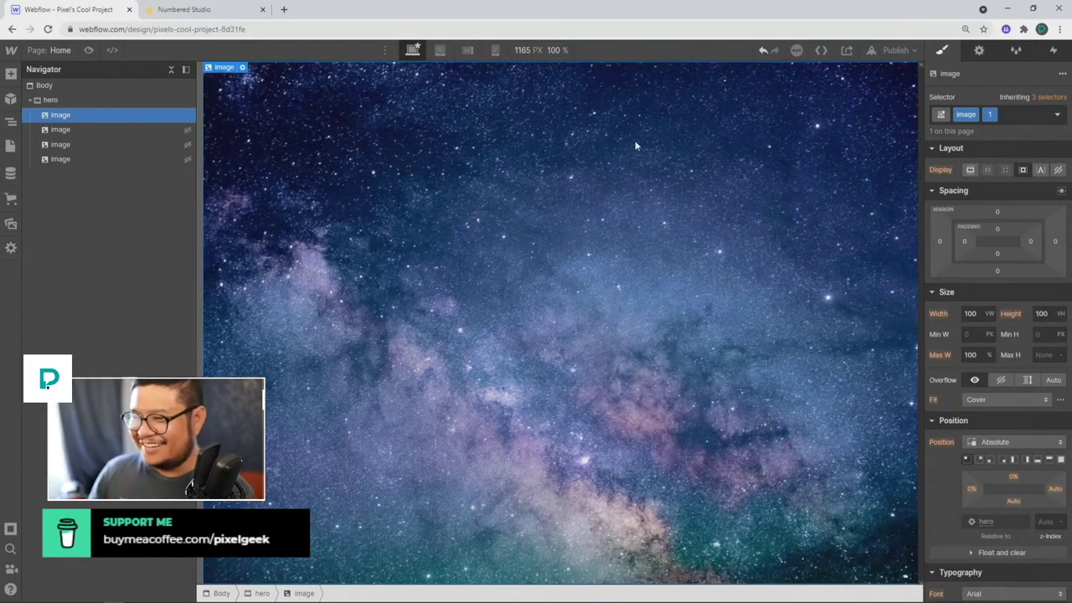
- Add a Div Block inside the hero with the class 'hover trigger wrapper'
{"action": "left_click", "coordinate": [104, 99]}
{"action": "key", "text": "ctrl+e"}
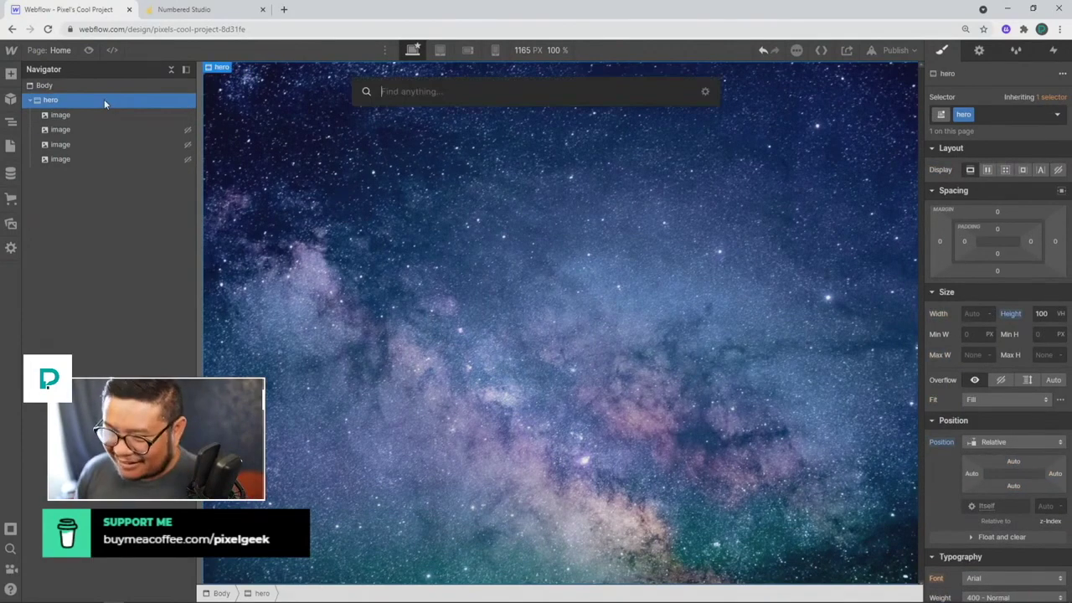
{"action": "type", "text": "div"}
{"action": "key", "text": "Return"}
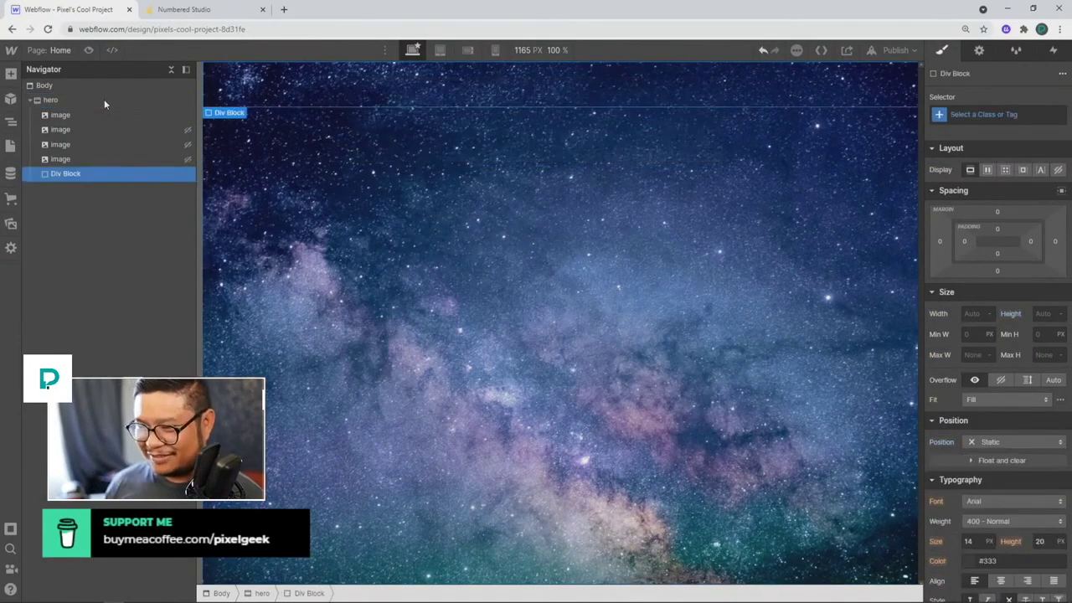
{"action": "left_click", "coordinate": [987, 115]}
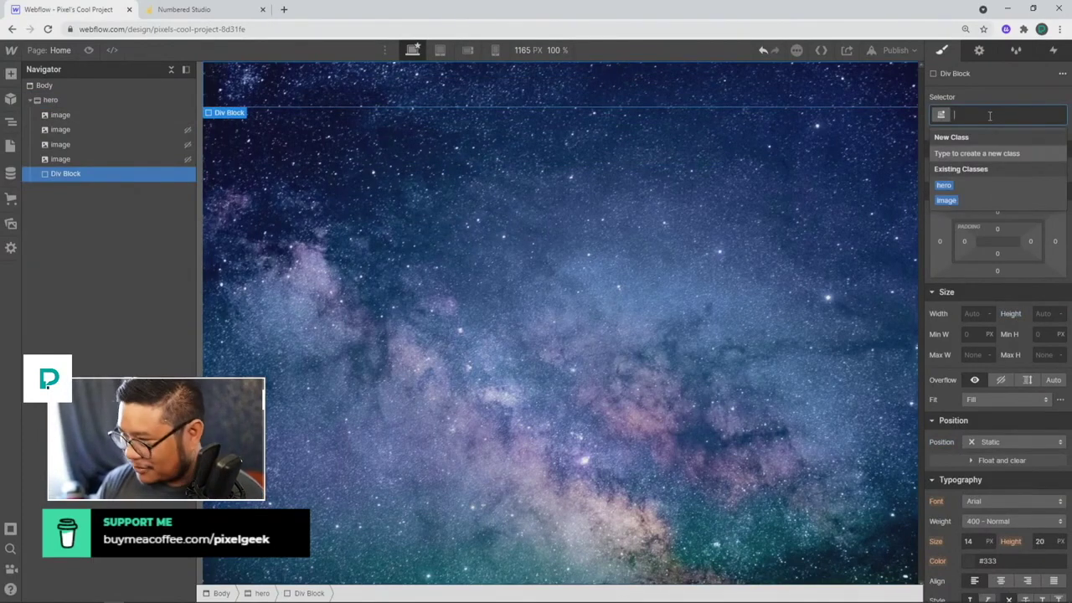
{"action": "type", "text": "hover trigger"}
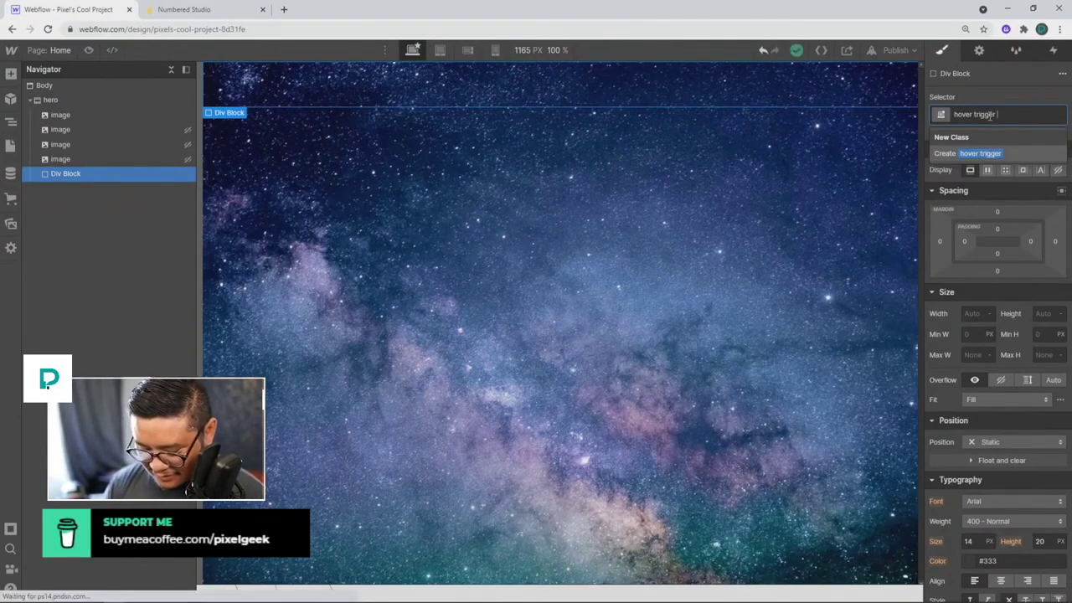
{"action": "type", "text": " wrapper"}
{"action": "key", "text": "Return"}
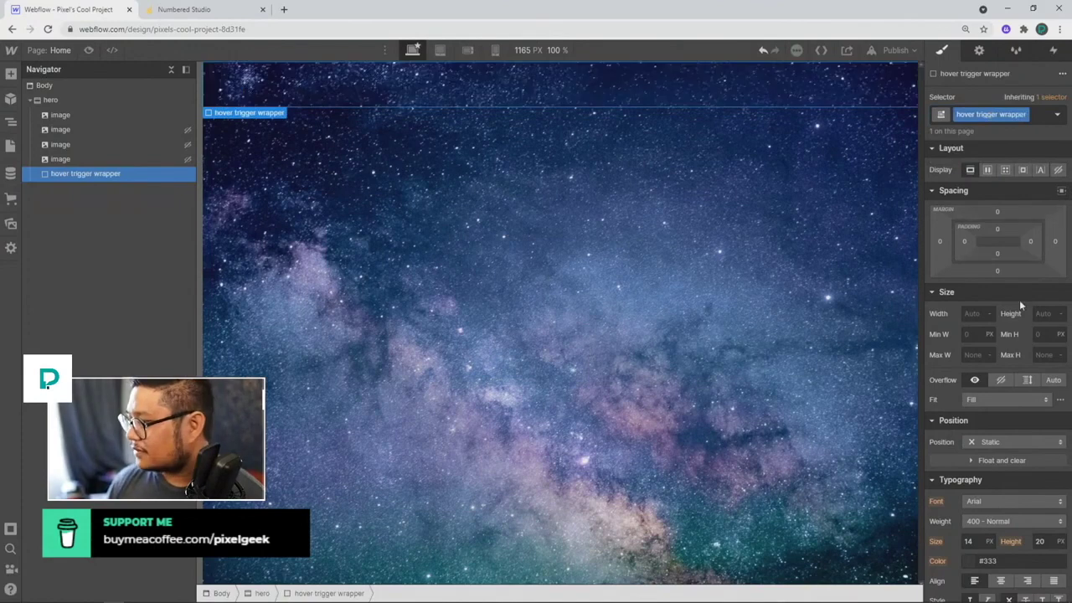
- Make the wrapper absolutely positioned (full) with z-index 10 and Display: Flex
{"action": "left_click", "coordinate": [1043, 313]}
{"action": "type", "text": "100"}
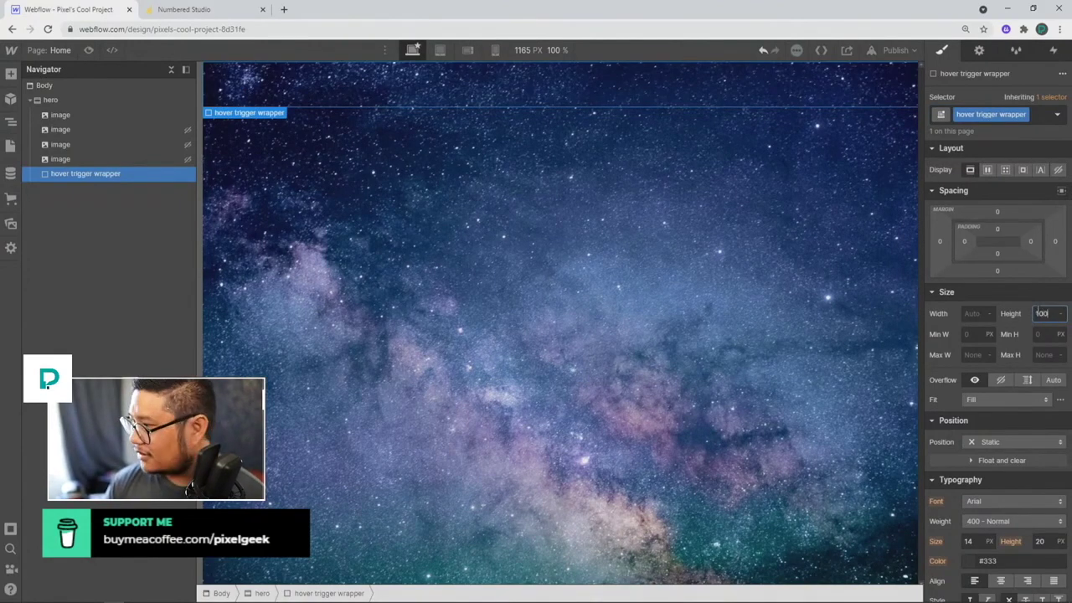
{"action": "key", "text": "BackSpace"}
{"action": "key", "text": "BackSpace"}
{"action": "left_click", "coordinate": [990, 442]}
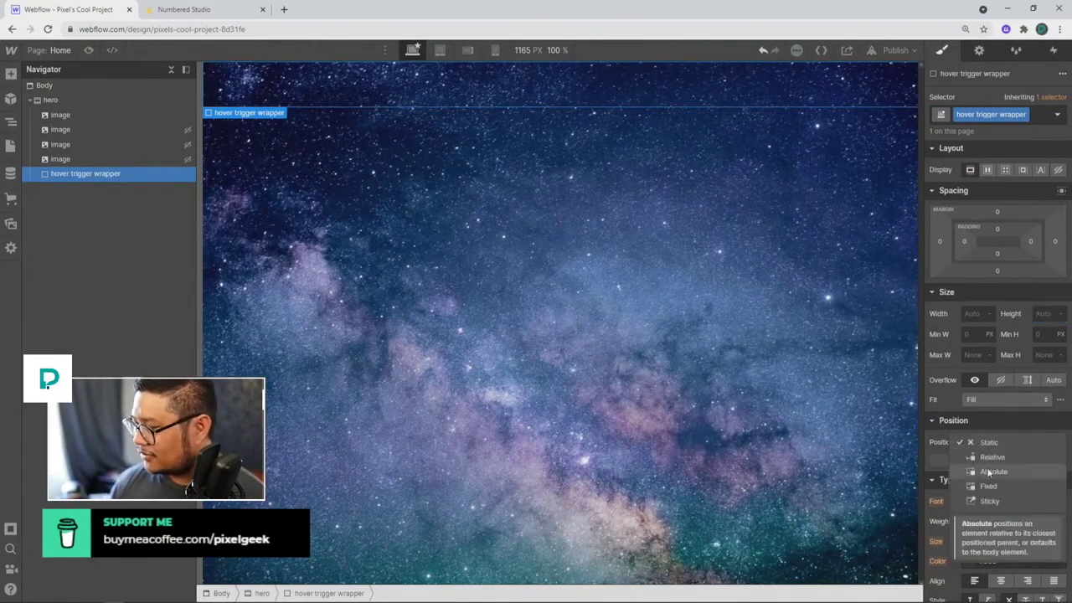
{"action": "left_click", "coordinate": [990, 474]}
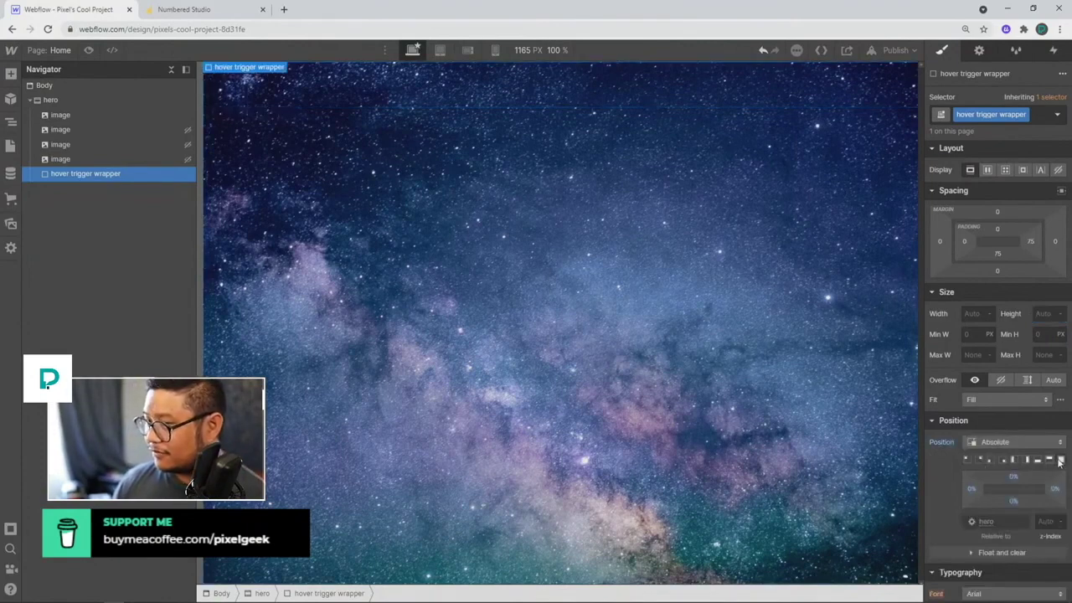
{"action": "left_click", "coordinate": [1046, 522]}
{"action": "type", "text": "10"}
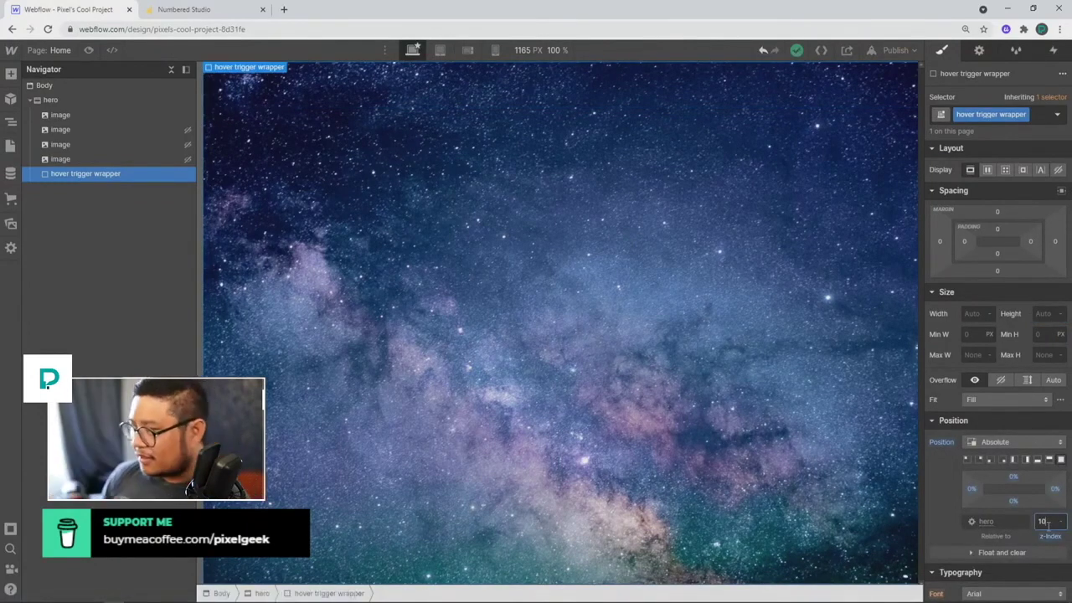
{"action": "left_click", "coordinate": [987, 169]}
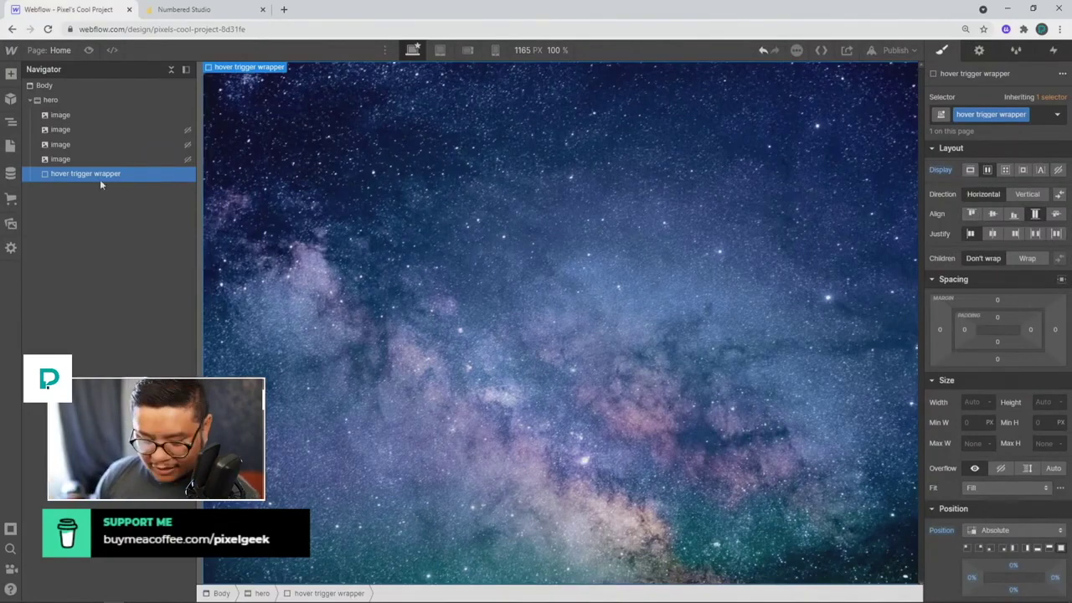
- Add a Div Block inside the wrapper with the class 'hover trigger'
{"action": "key", "text": "ctrl+e"}
{"action": "type", "text": "div"}
{"action": "key", "text": "Return"}
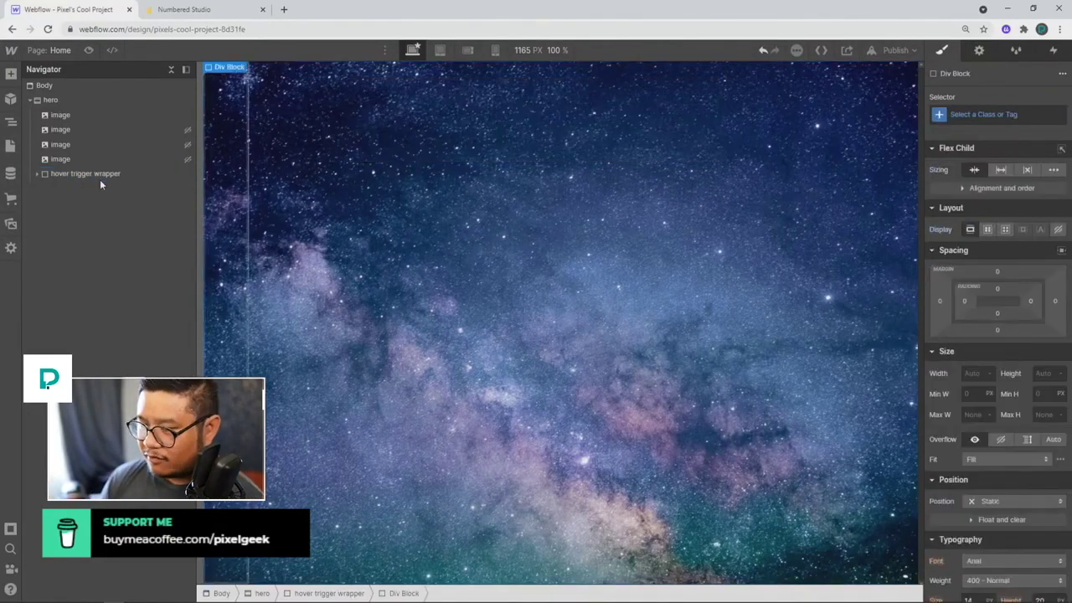
{"action": "key", "text": "ctrl+Return"}
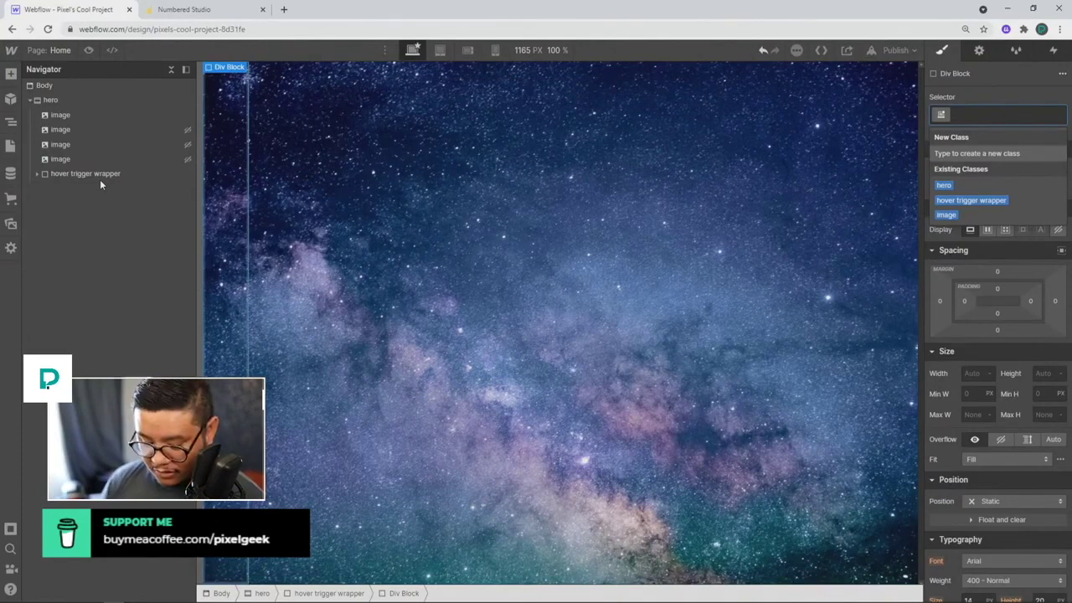
{"action": "type", "text": "hover trigger"}
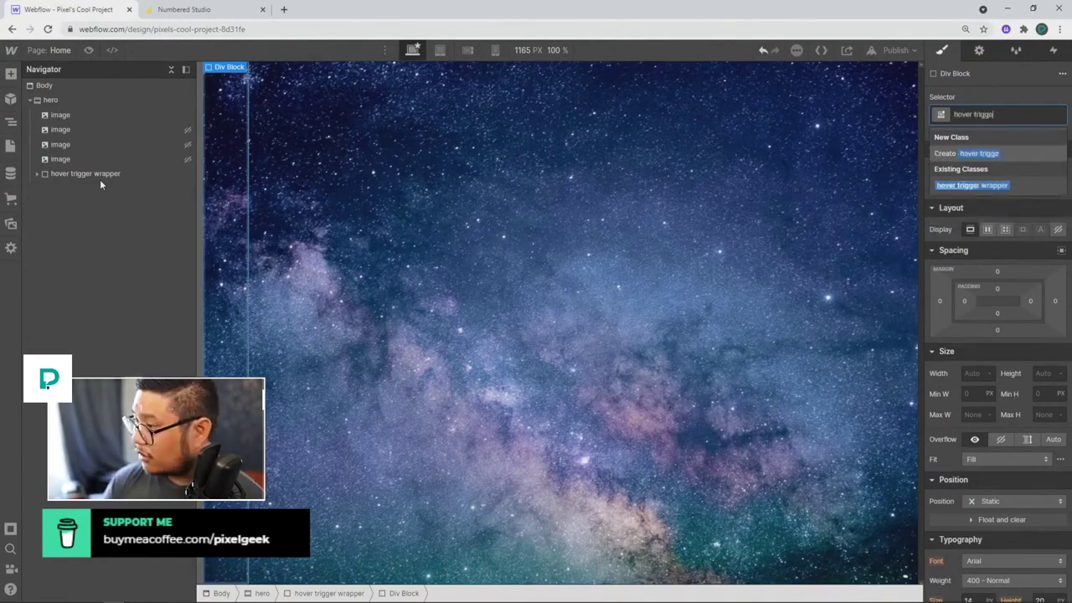
{"action": "key", "text": "Return"}
- Set the hover trigger's Flex Child to Grow and duplicate it into four columns
{"action": "left_click", "coordinate": [38, 174]}
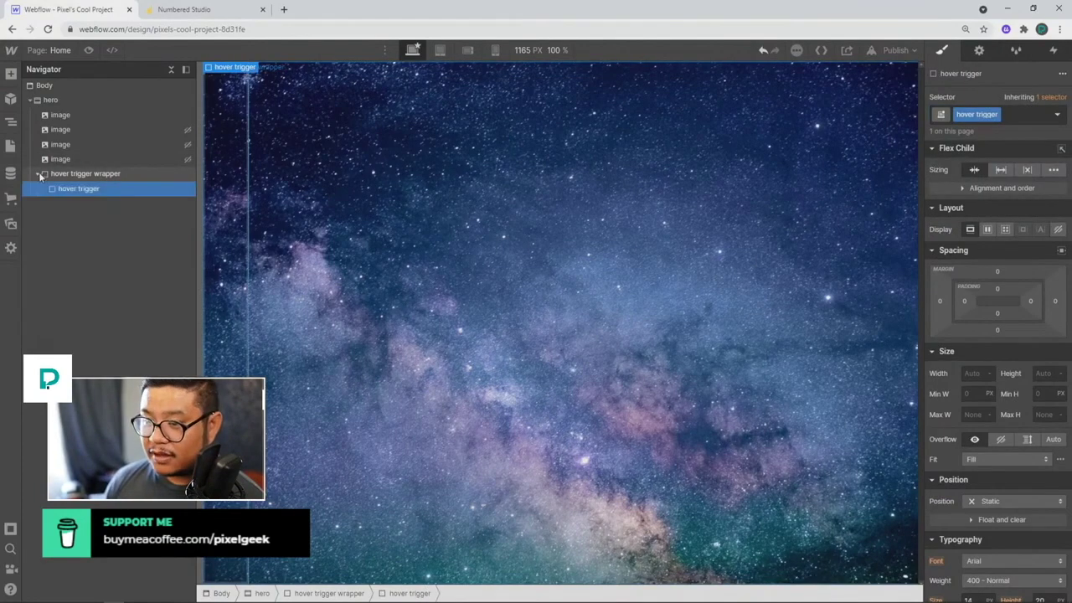
{"action": "left_click", "coordinate": [1002, 171]}
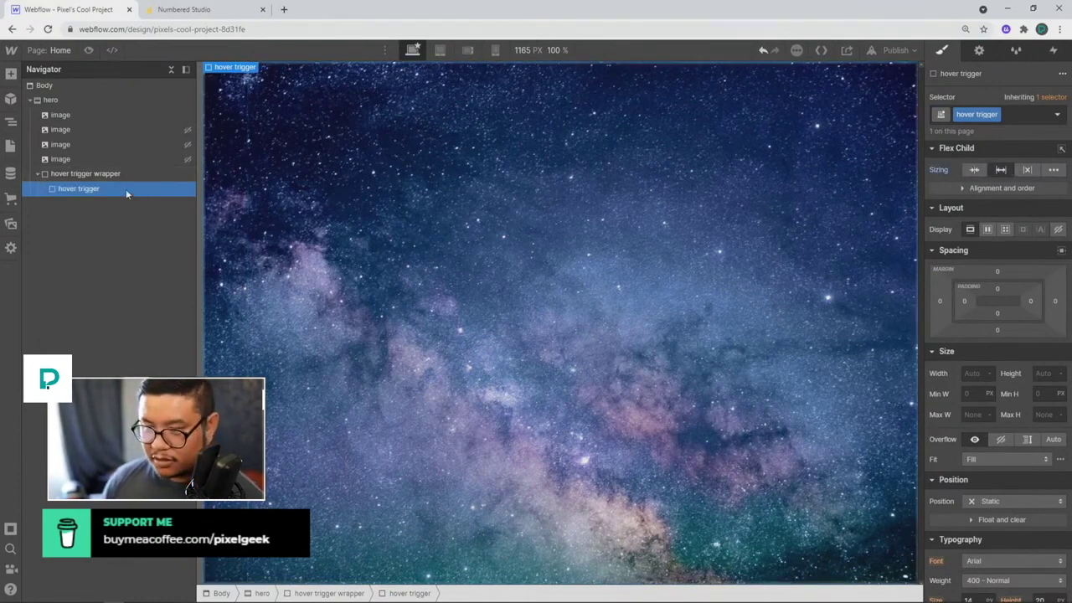
{"action": "key", "text": "ctrl+d"}
{"action": "key", "text": "ctrl+d"}
{"action": "key", "text": "ctrl+d"}
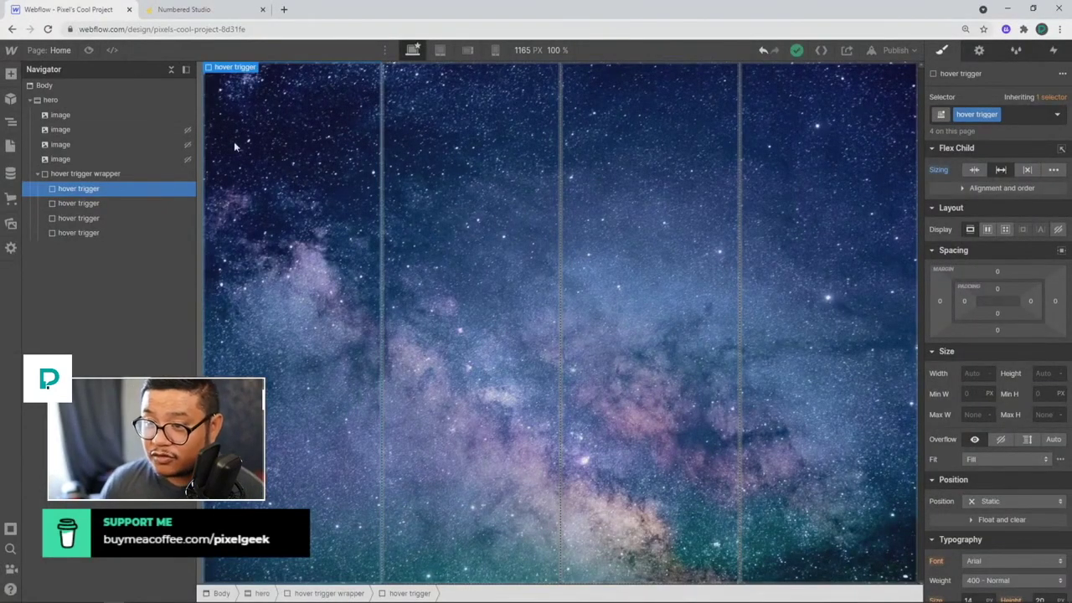
- Add a Mouse hover trigger to the first column that starts a new timed animation
{"action": "left_click", "coordinate": [1054, 51]}
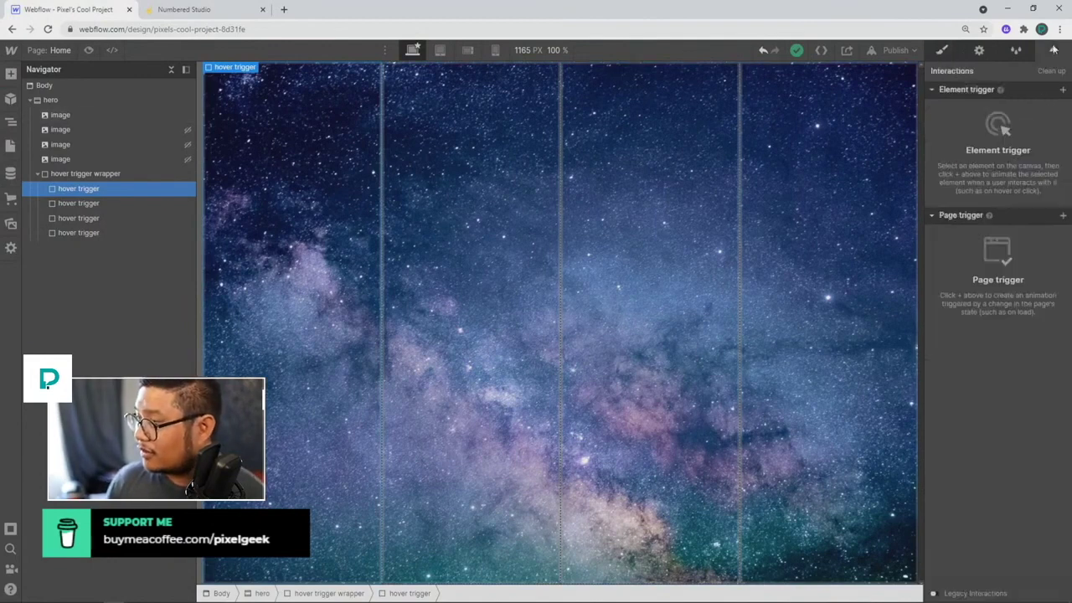
{"action": "left_click", "coordinate": [1062, 88]}
{"action": "left_click", "coordinate": [1012, 107]}
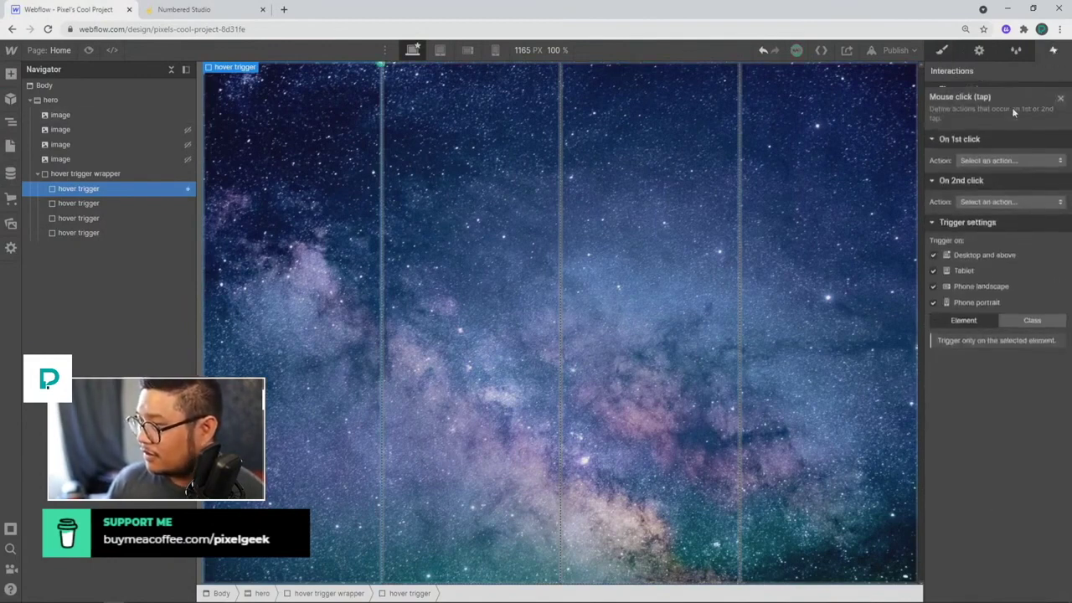
{"action": "left_click", "coordinate": [1061, 98]}
{"action": "left_click", "coordinate": [1063, 105]}
{"action": "left_click", "coordinate": [1062, 89]}
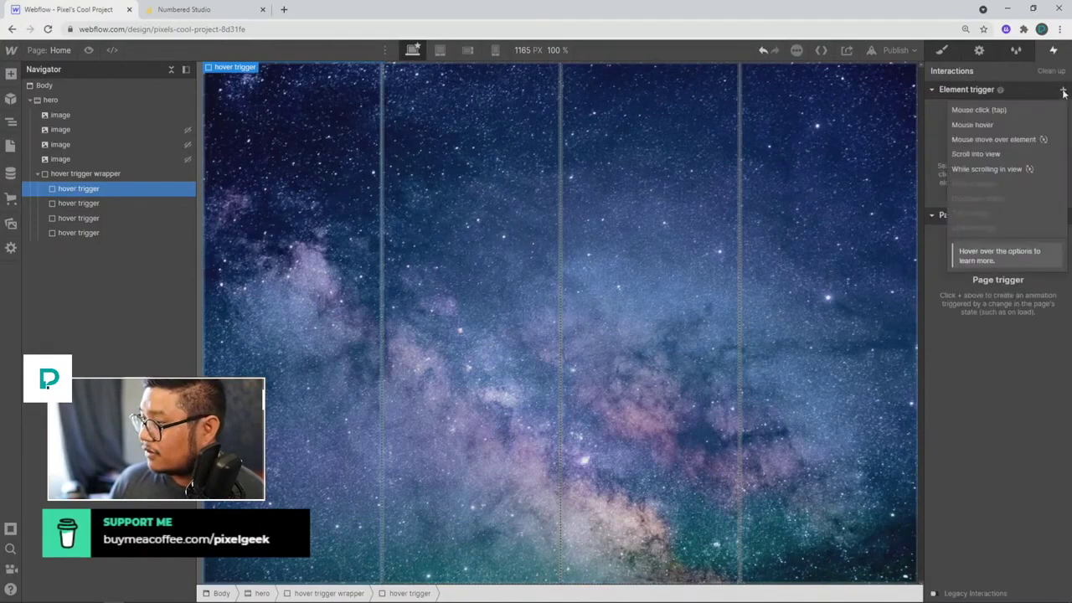
{"action": "left_click", "coordinate": [998, 124]}
{"action": "left_click", "coordinate": [991, 155]}
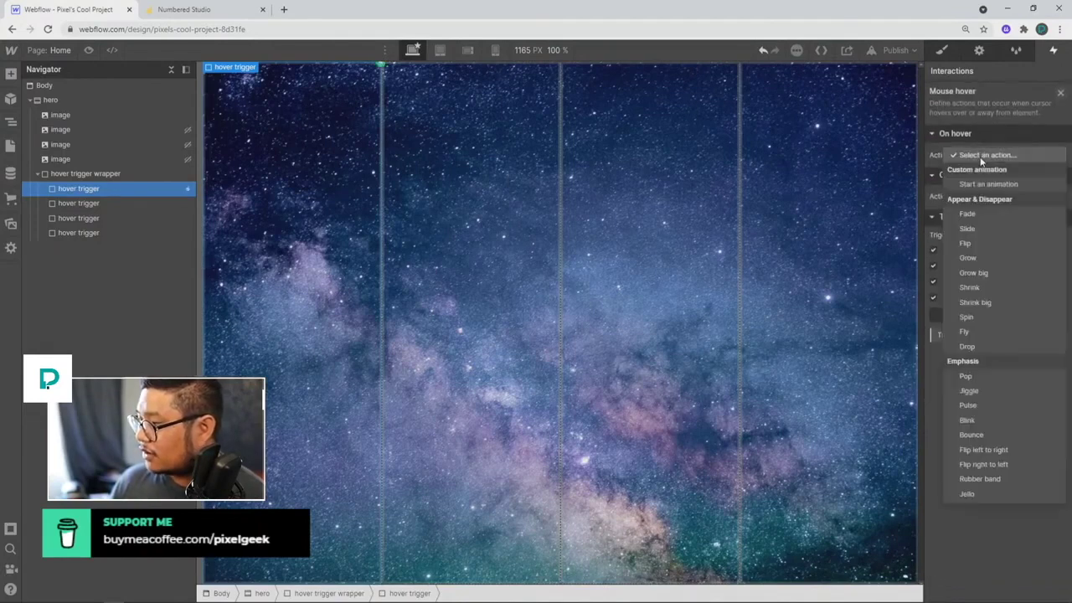
{"action": "left_click", "coordinate": [976, 183]}
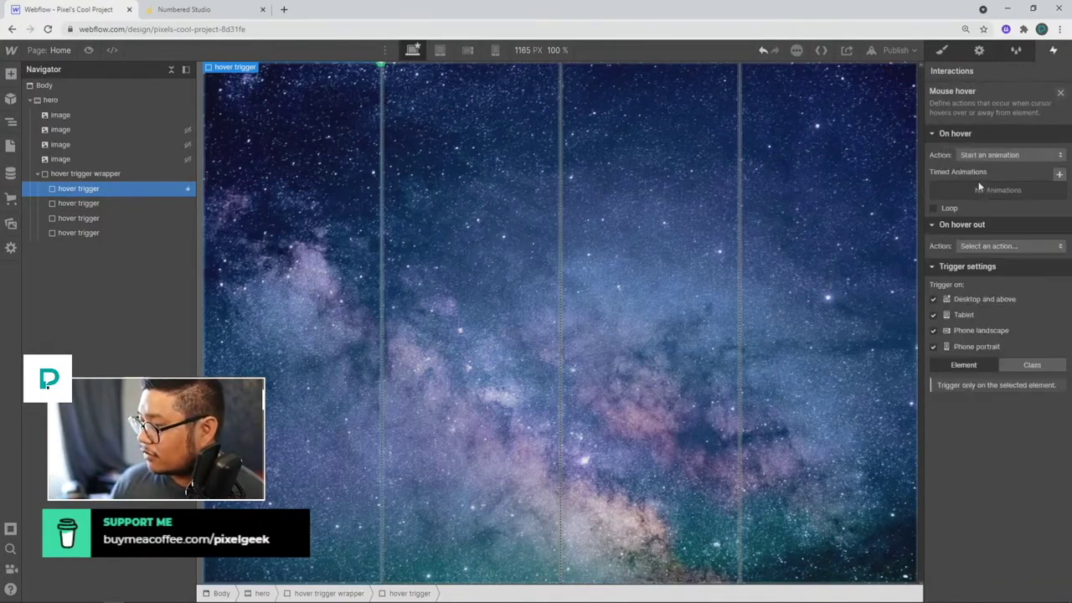
{"action": "left_click", "coordinate": [1059, 175]}
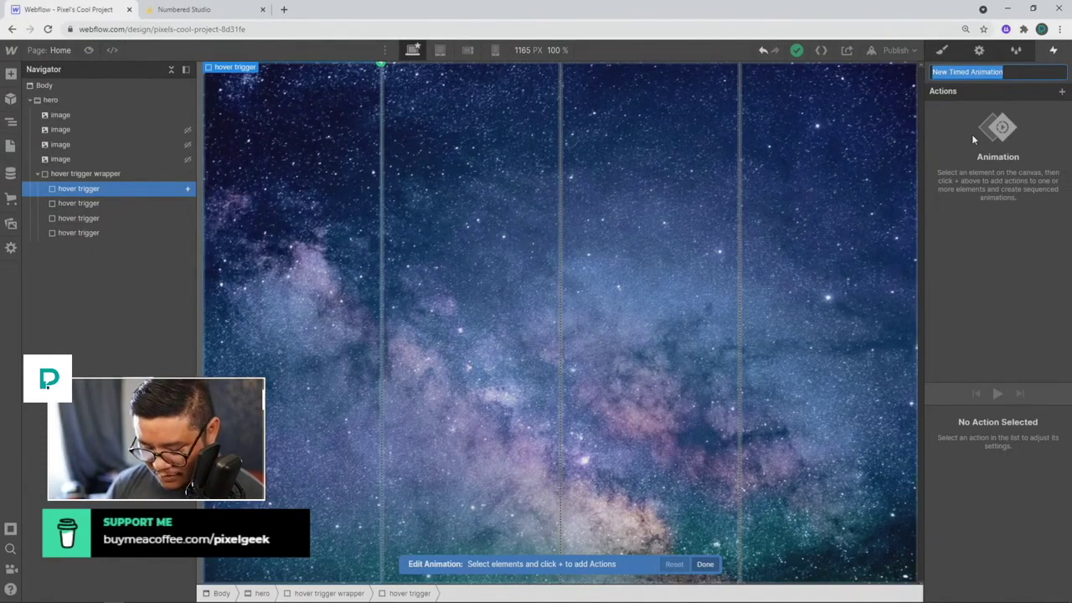
- Name the animation 'image 1', add a Hide/Show display action on the first image, and save
{"action": "type", "text": "image 1"}
{"action": "key", "text": "Return"}
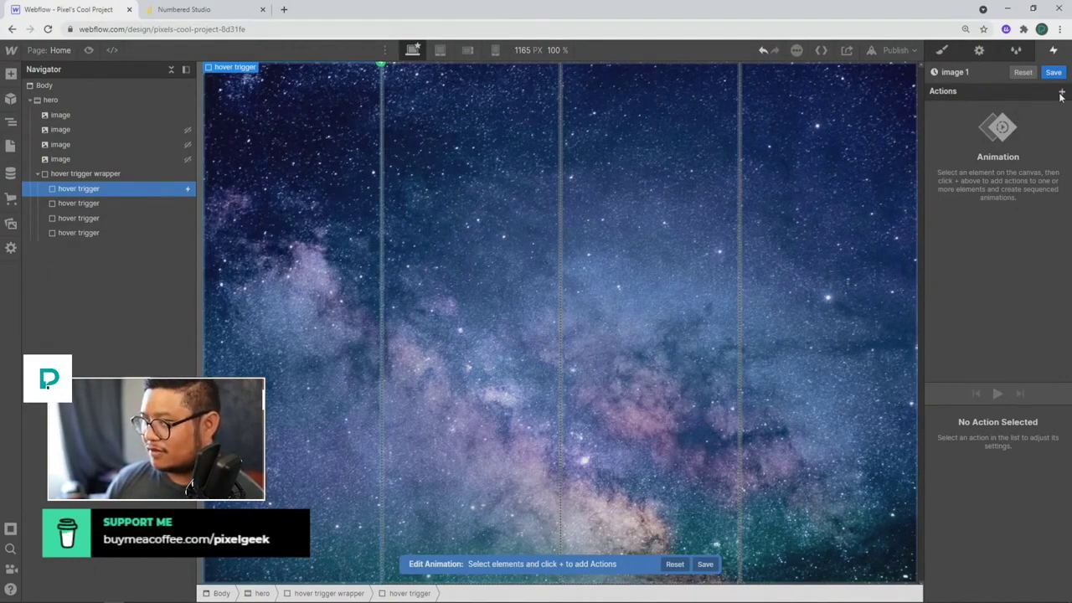
{"action": "left_click", "coordinate": [95, 111]}
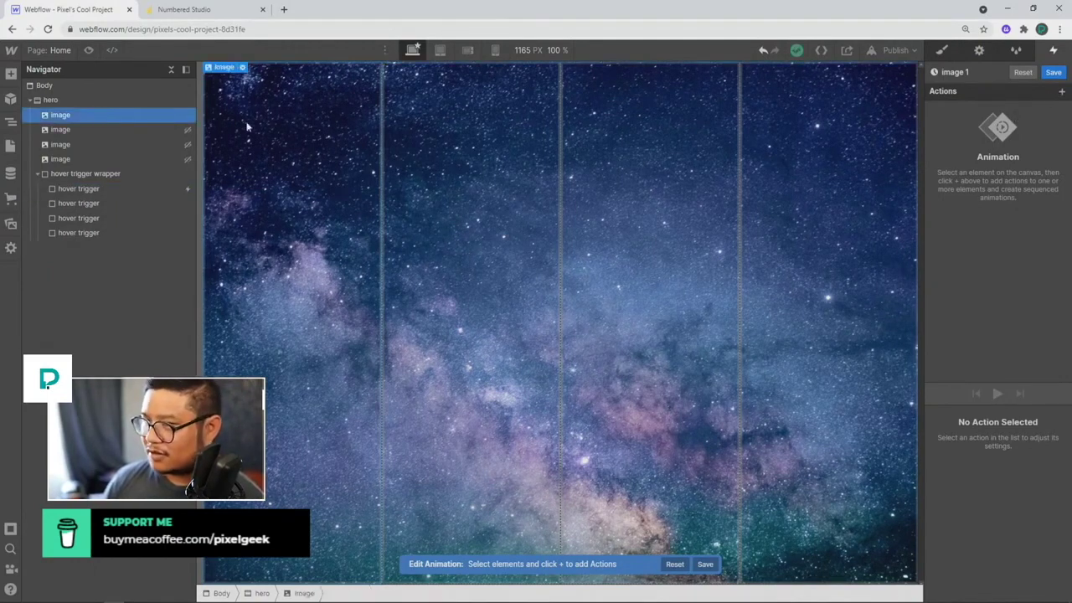
{"action": "left_click", "coordinate": [1061, 92]}
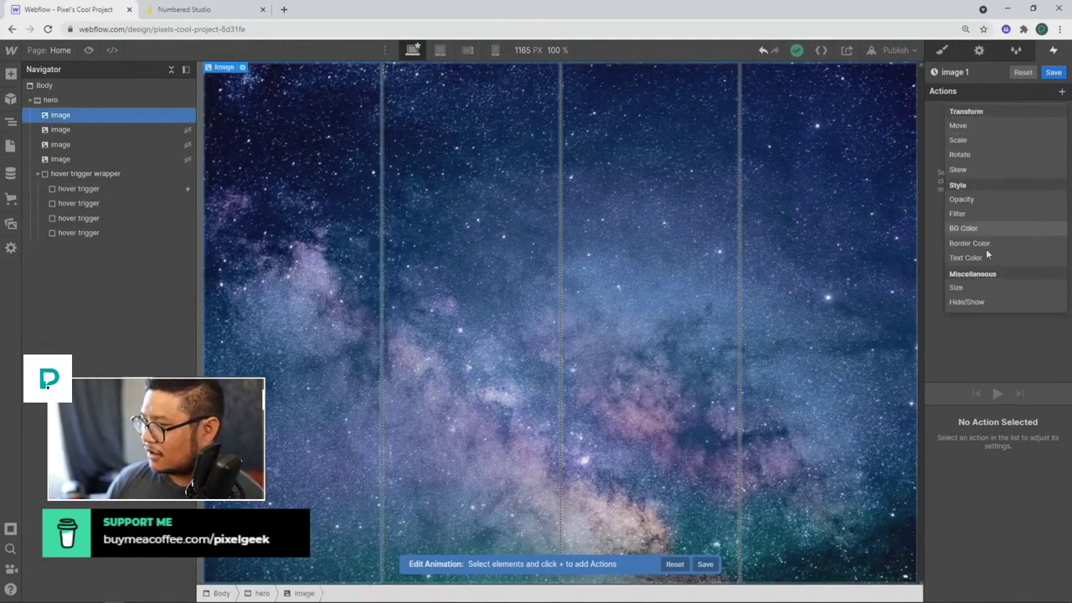
{"action": "left_click", "coordinate": [971, 302]}
{"action": "scroll", "coordinate": [997, 469], "scroll_direction": "down", "scroll_amount": 1}
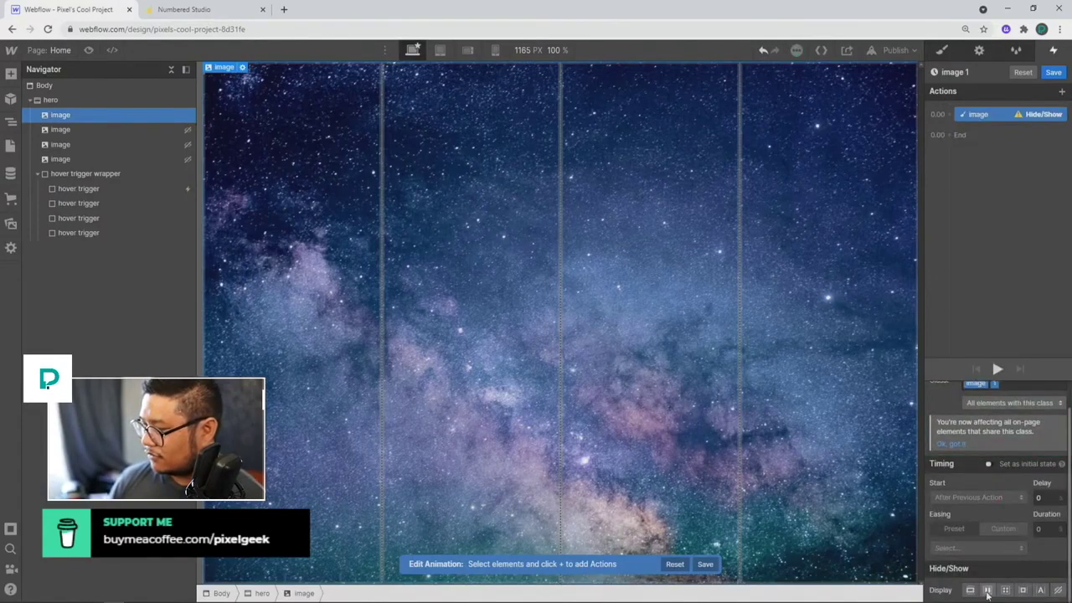
{"action": "left_click", "coordinate": [971, 591]}
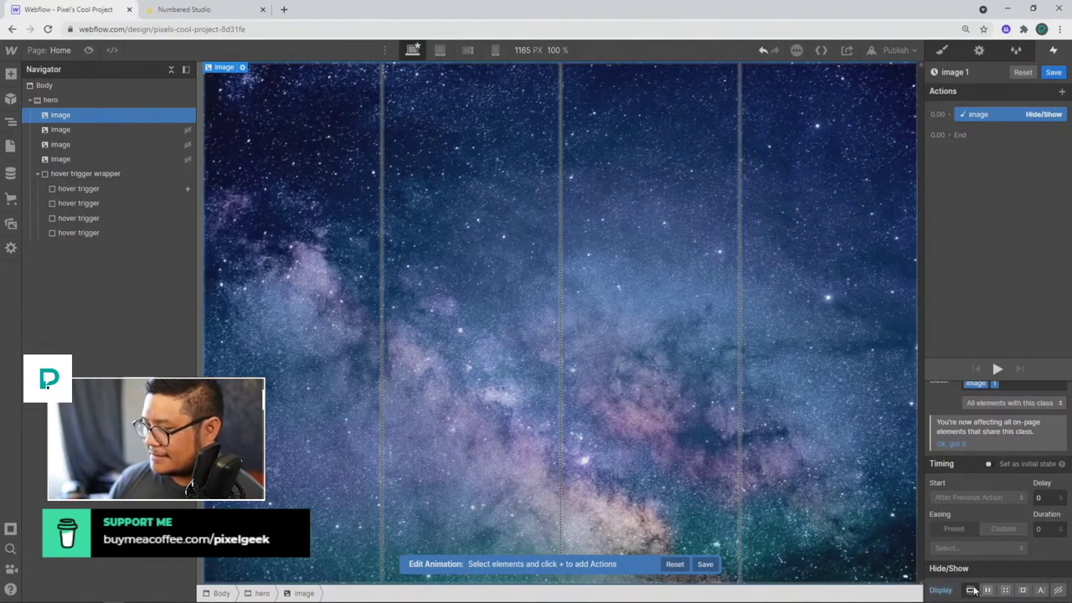
{"action": "left_click", "coordinate": [1053, 73]}
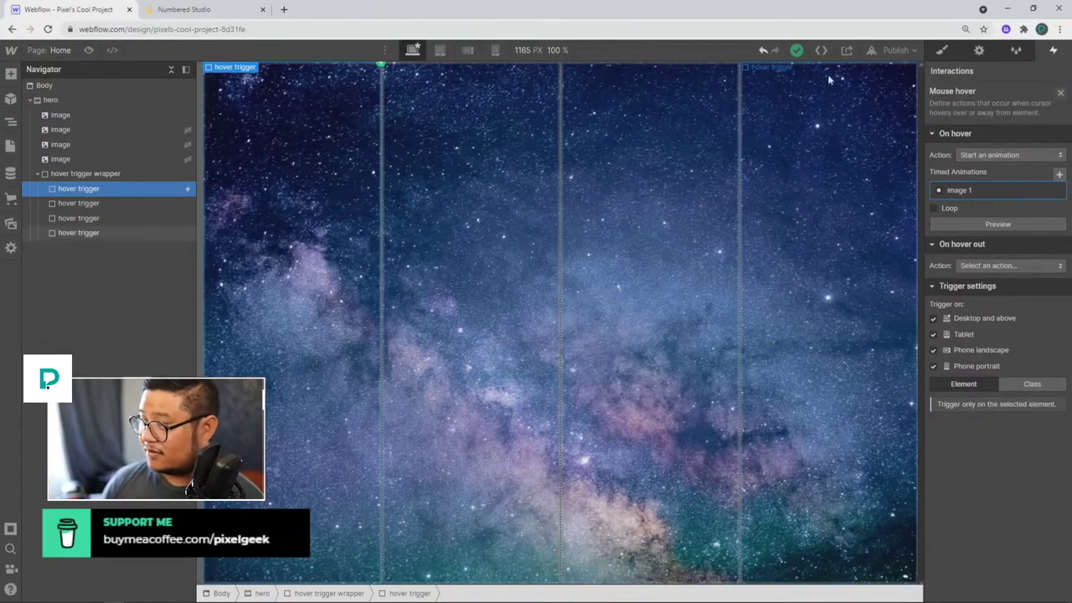
- Set the first image's Display to None so it starts hidden
{"action": "left_click", "coordinate": [942, 51]}
{"action": "left_click", "coordinate": [107, 115]}
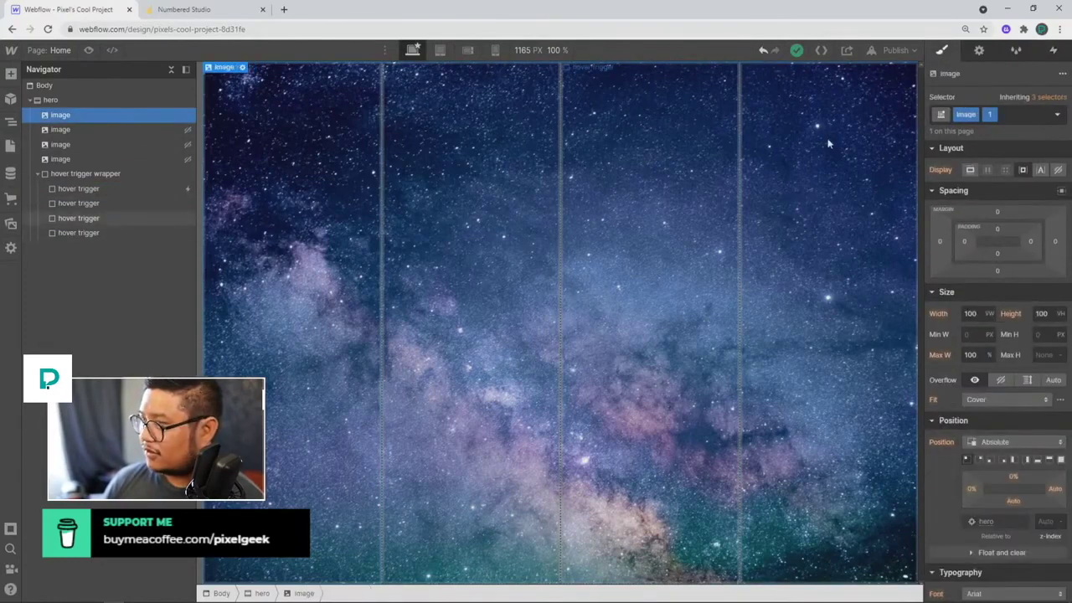
{"action": "left_click", "coordinate": [1057, 170]}
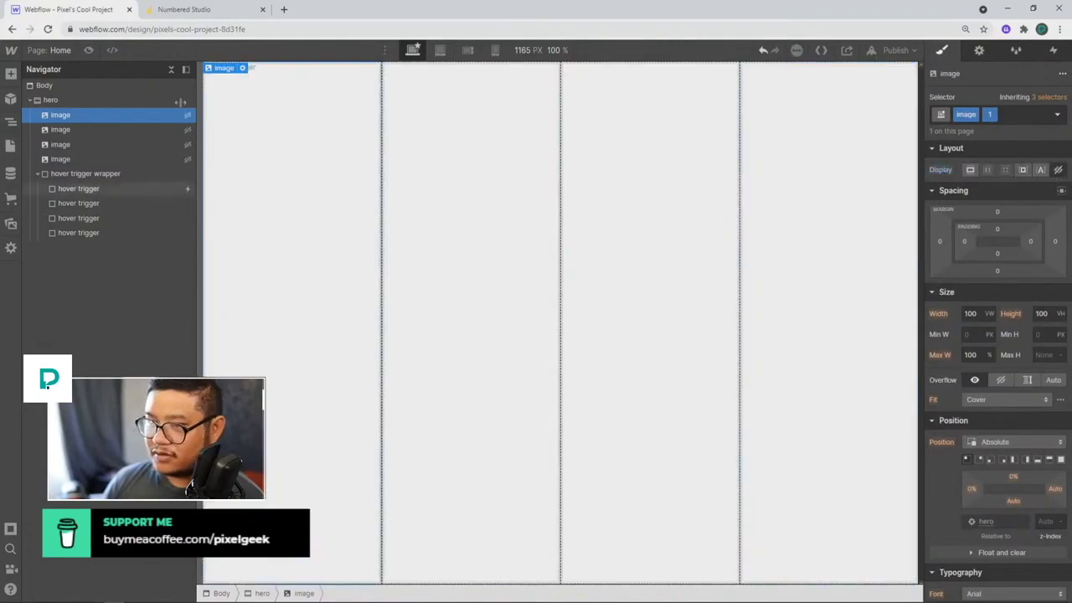
{"action": "left_click", "coordinate": [88, 49]}
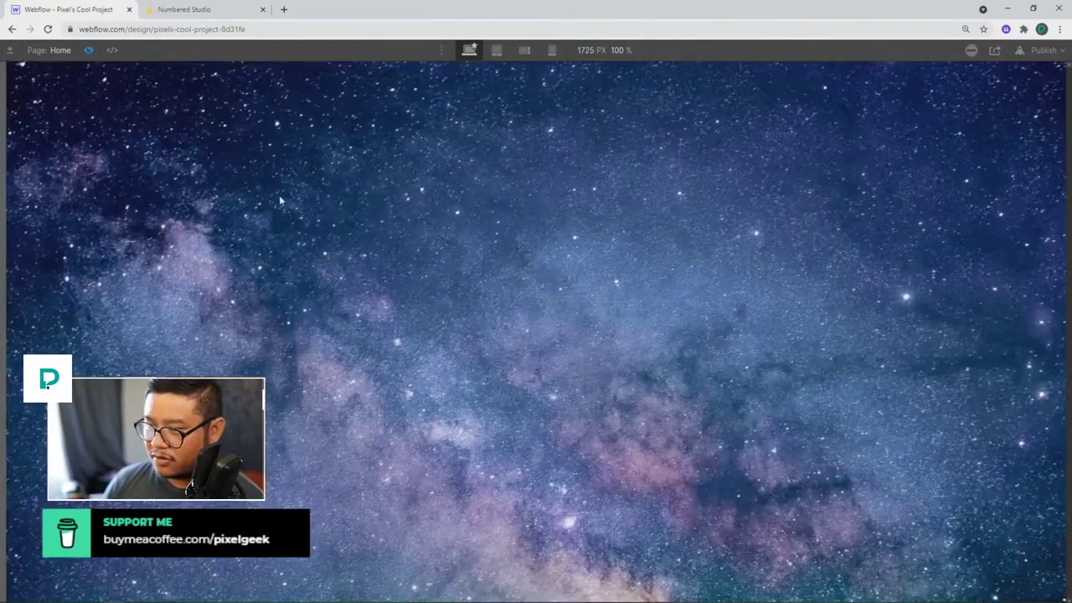
{"action": "left_click", "coordinate": [88, 49]}
{"action": "left_click", "coordinate": [88, 50]}
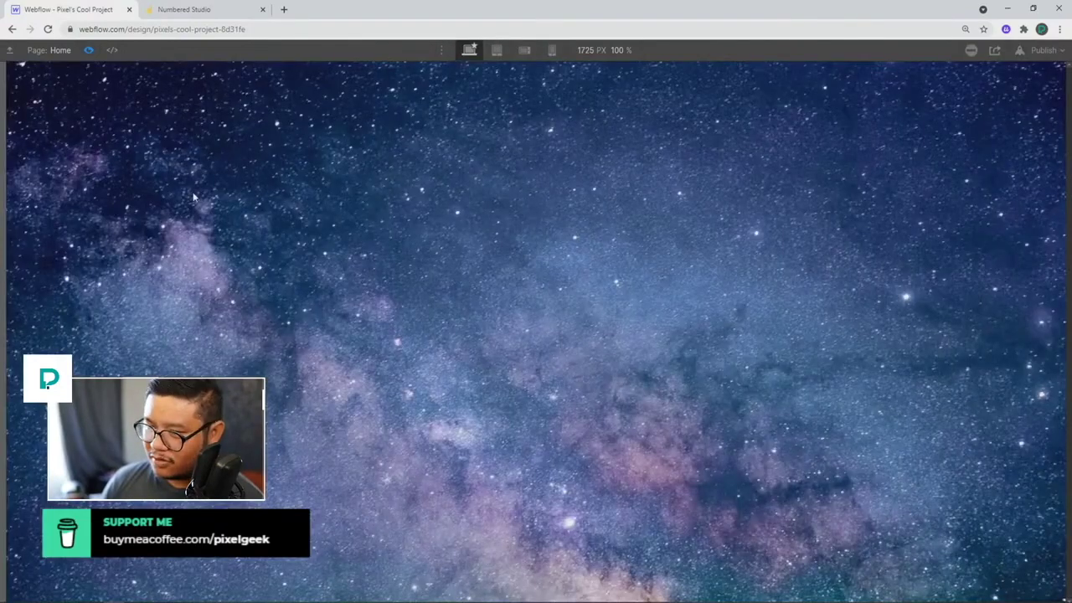
- Set the first column's Mouse hover trigger to start an animation on hover out
{"action": "left_click", "coordinate": [88, 51]}
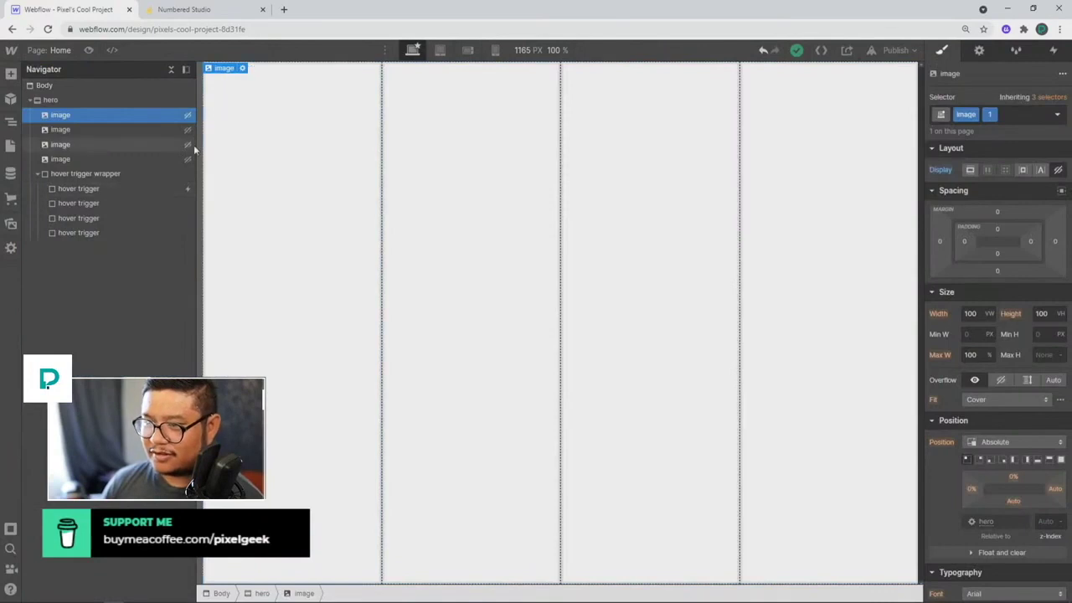
{"action": "left_click", "coordinate": [127, 191]}
{"action": "left_click", "coordinate": [1053, 50]}
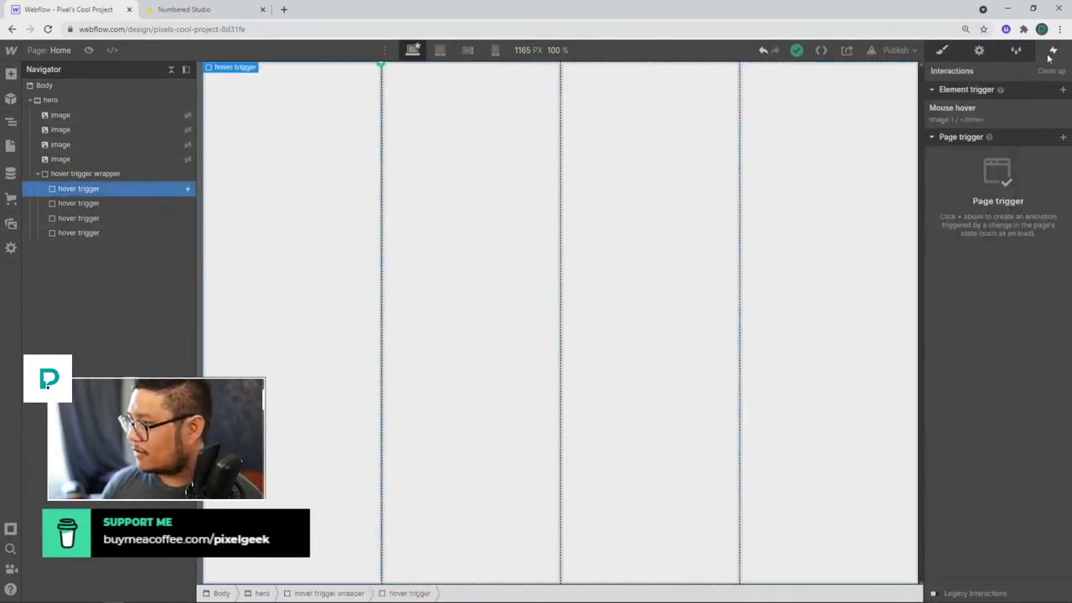
{"action": "left_click", "coordinate": [962, 124]}
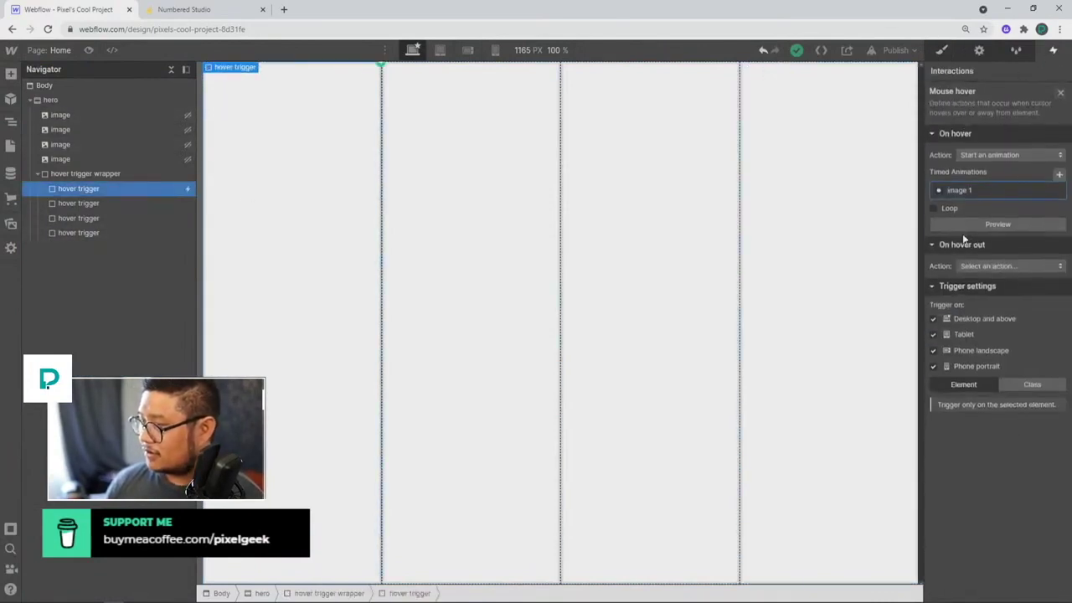
{"action": "left_click", "coordinate": [972, 266]}
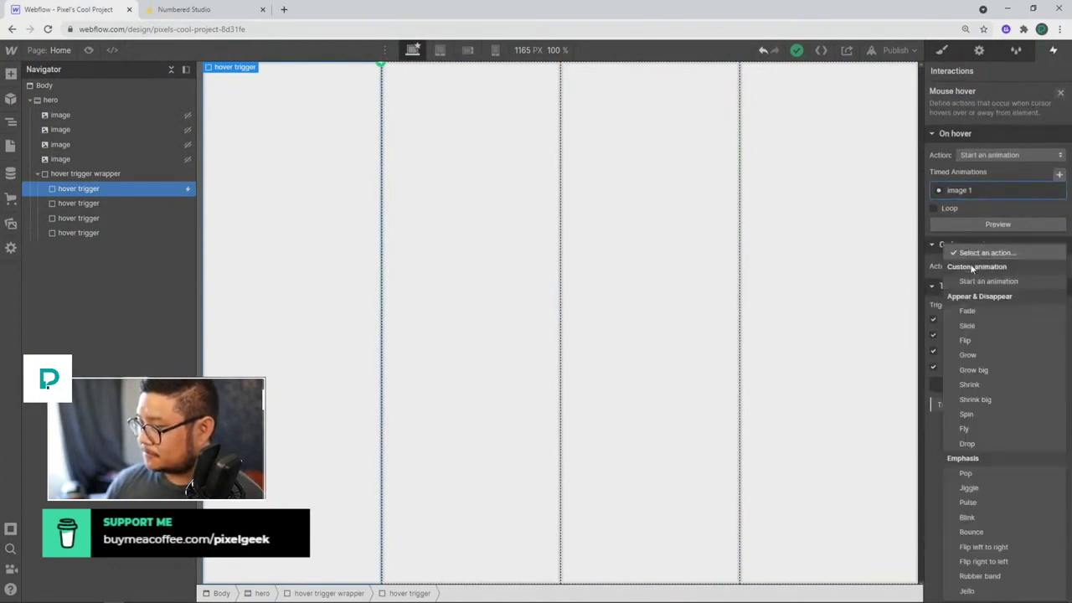
{"action": "left_click", "coordinate": [971, 280]}
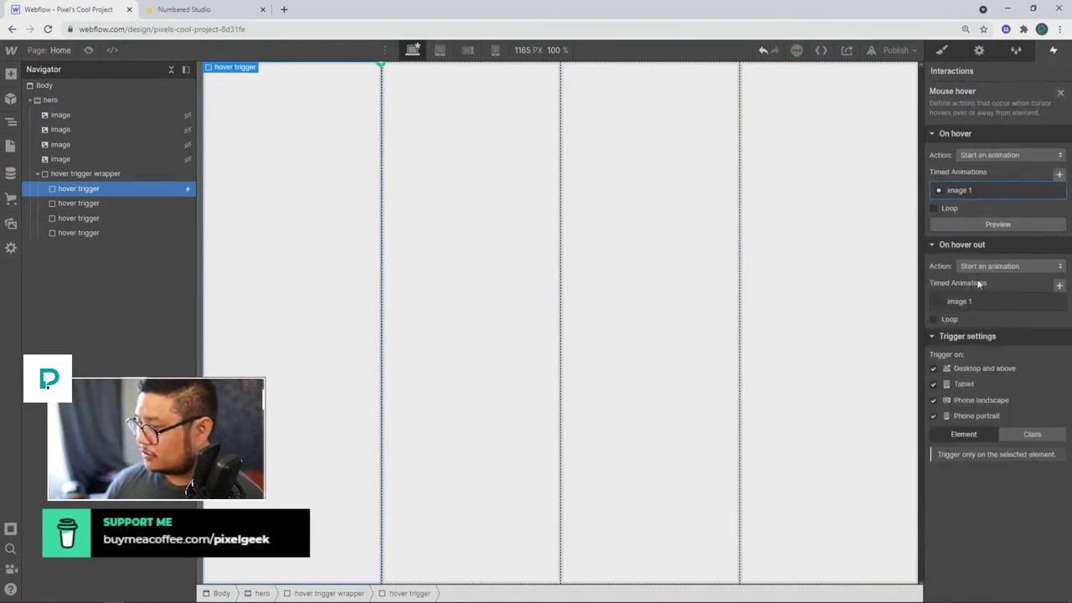
- Duplicate 'image 1' as 'image 1 off', set its action to hide the image, and save
{"action": "left_click", "coordinate": [1056, 301]}
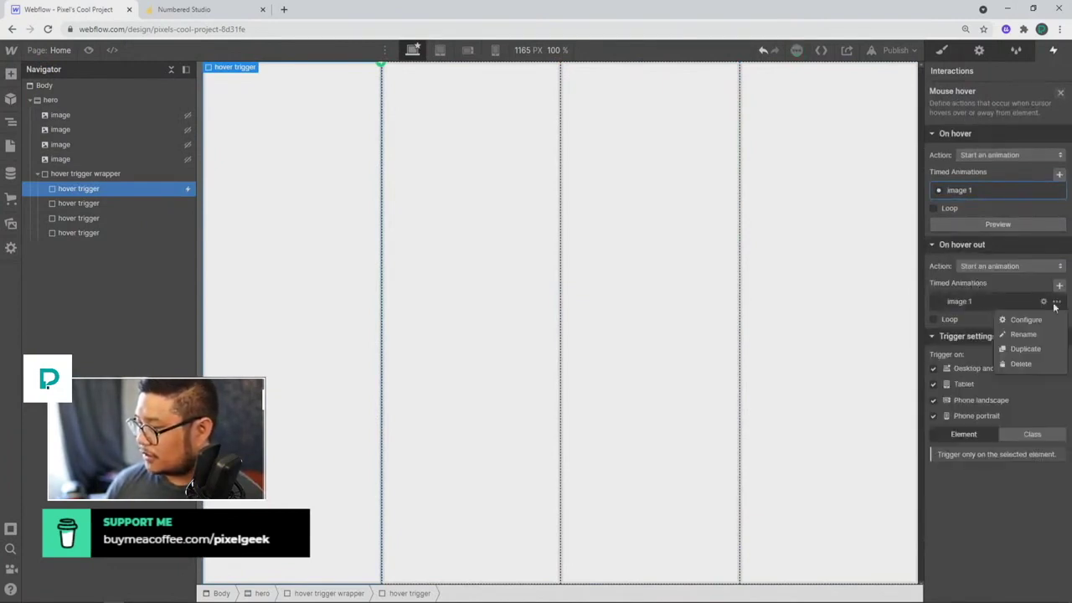
{"action": "left_click", "coordinate": [1031, 347]}
{"action": "left_click", "coordinate": [964, 337]}
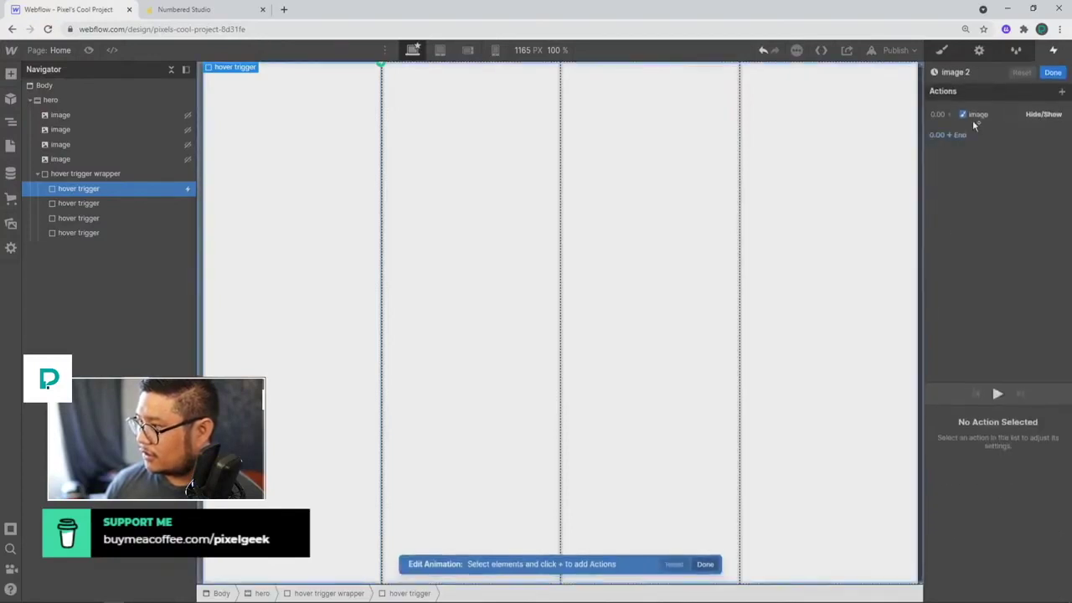
{"action": "left_click", "coordinate": [984, 72]}
{"action": "type", "text": "image 1 off"}
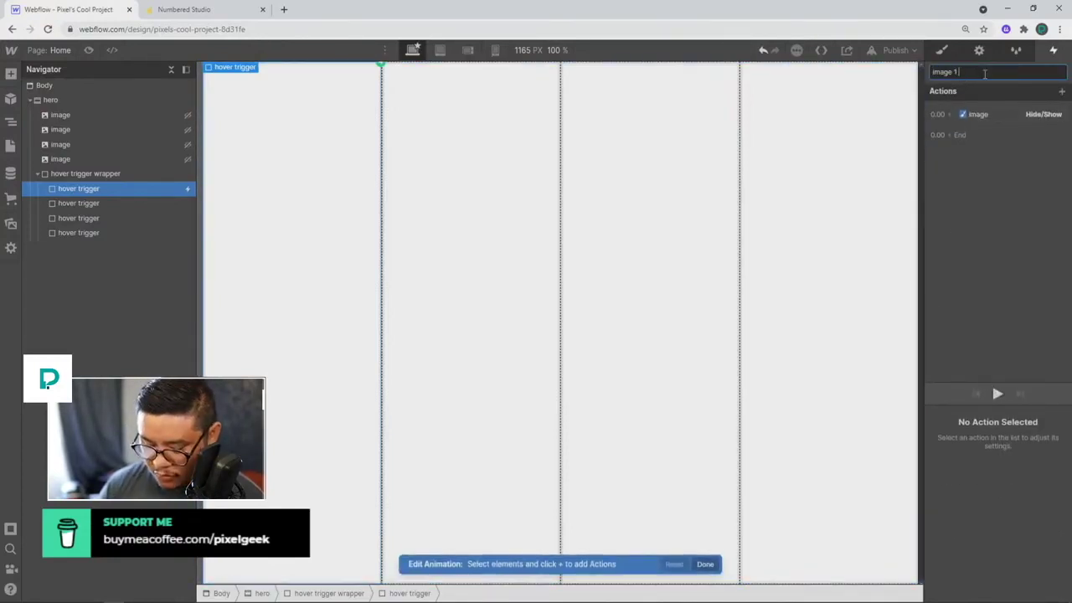
{"action": "key", "text": "Return"}
{"action": "left_click", "coordinate": [975, 115]}
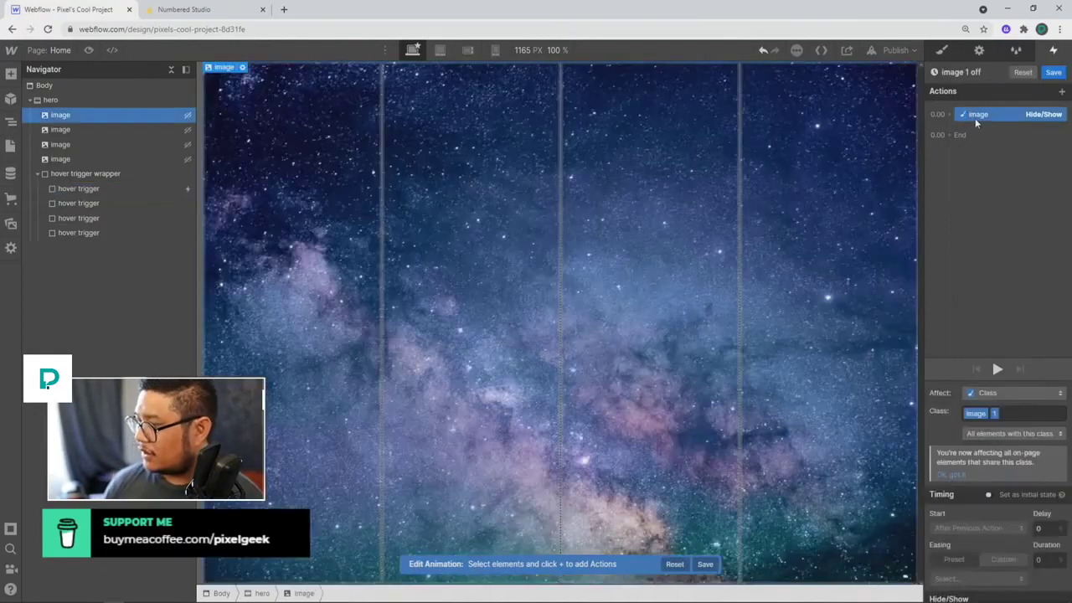
{"action": "scroll", "coordinate": [1005, 569], "scroll_direction": "down", "scroll_amount": 2}
{"action": "left_click", "coordinate": [1058, 590]}
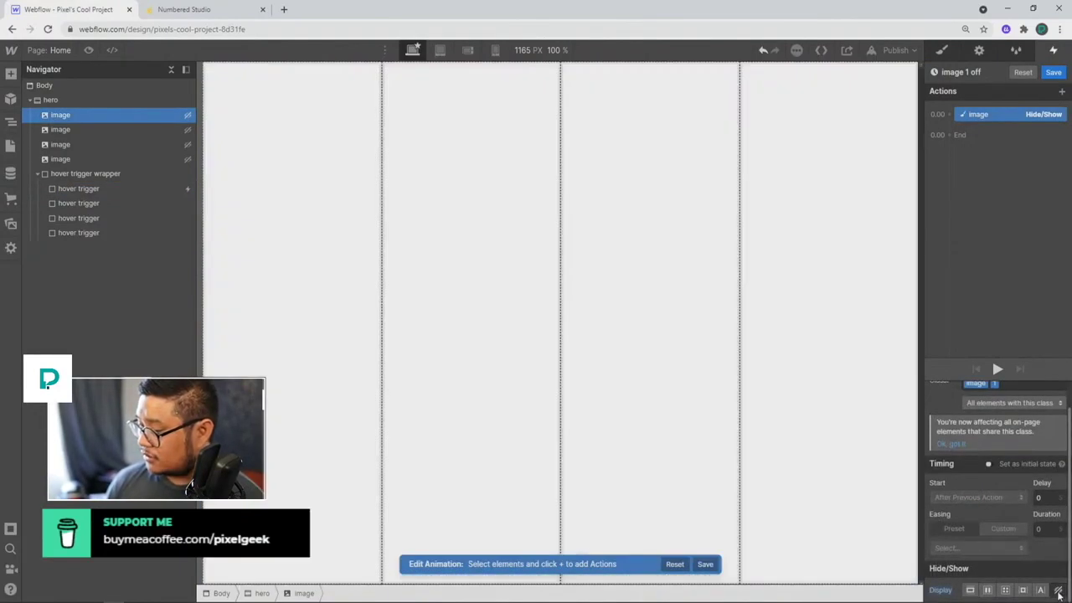
{"action": "left_click", "coordinate": [1053, 72]}
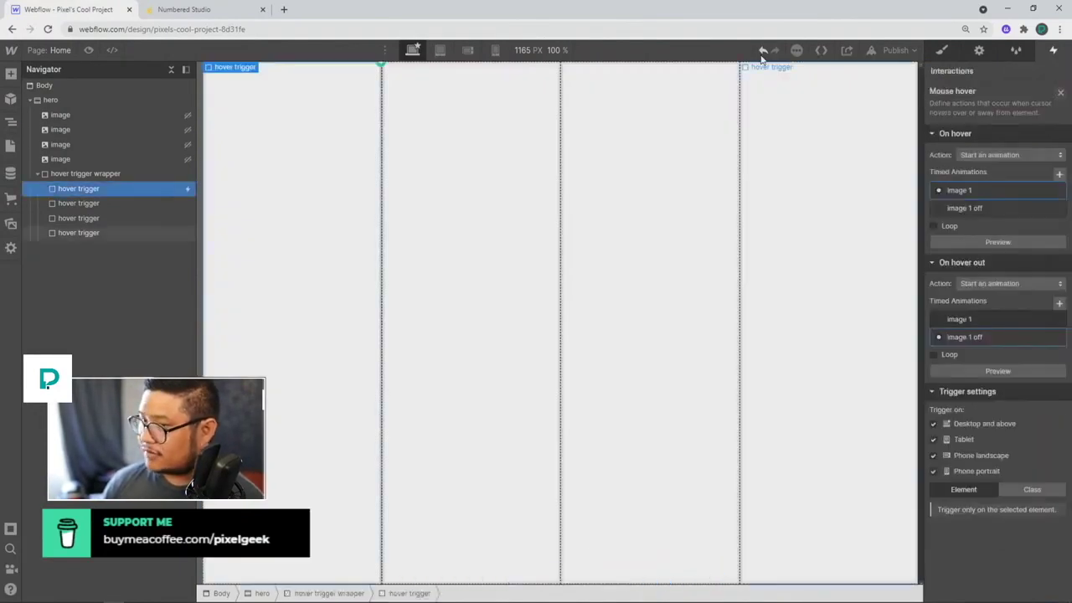
- Preview the page, hover the first column to reveal the starry sky, then exit preview
{"action": "left_click", "coordinate": [89, 50]}
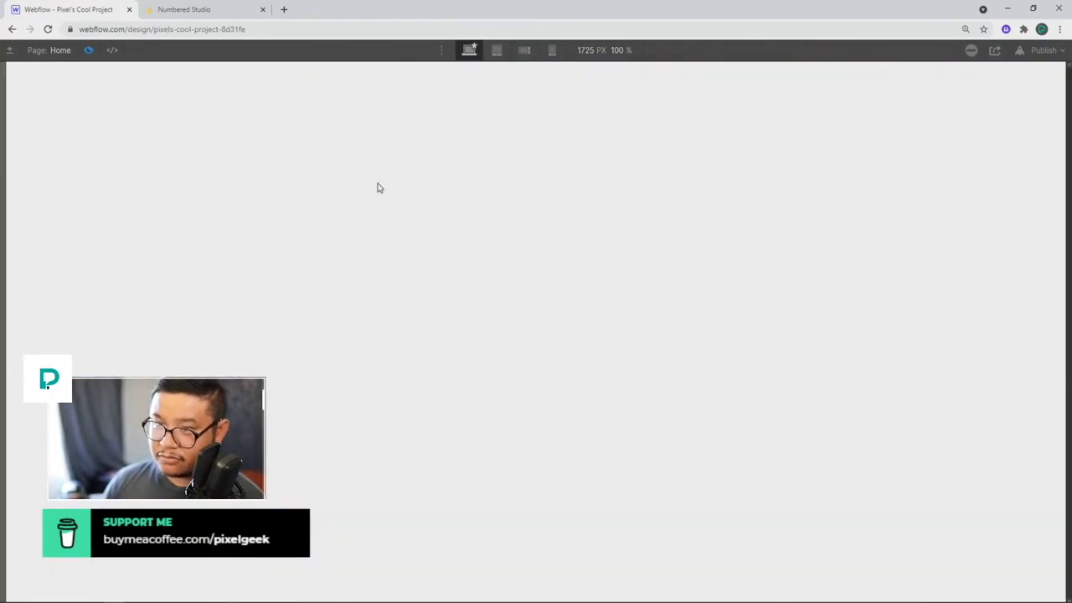
{"action": "mouse_move", "coordinate": [377, 188]}
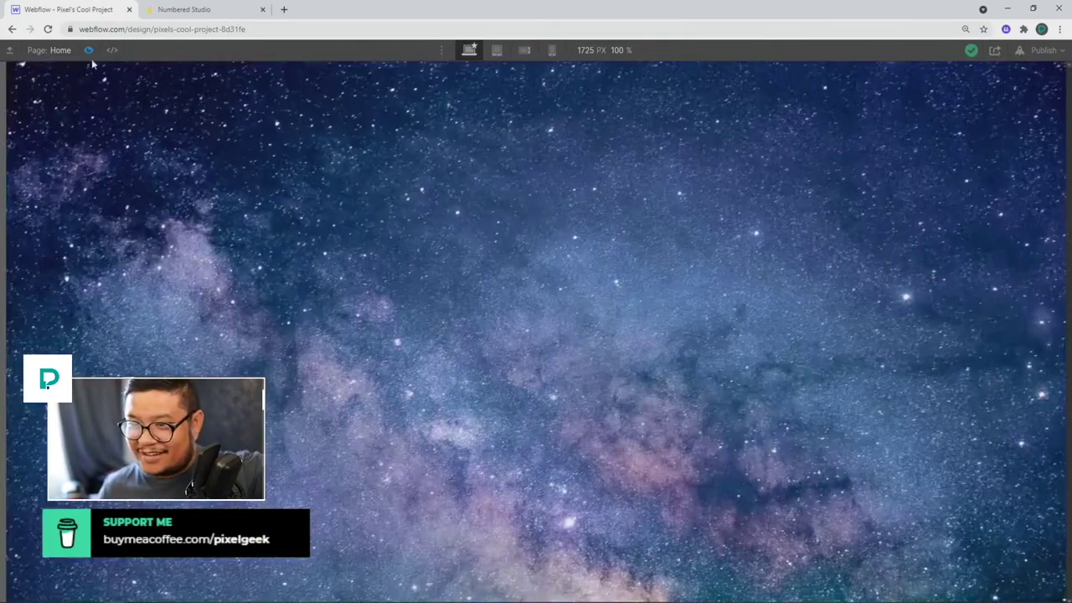
{"action": "left_click", "coordinate": [88, 50]}
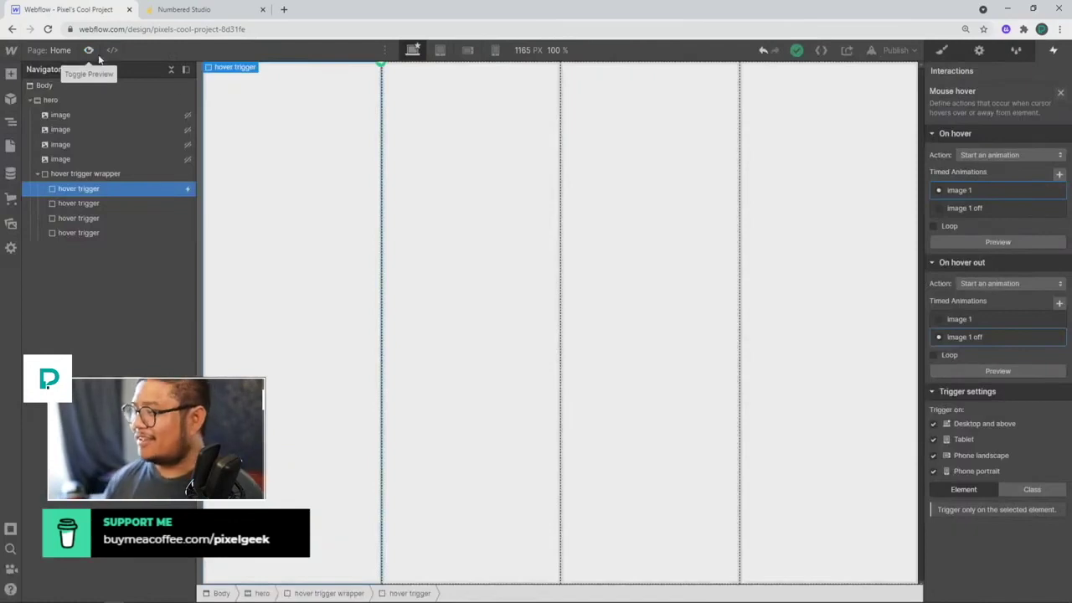
- Rename the first column's 'image 1' hover animation to 'image 1 on'
{"action": "left_click", "coordinate": [974, 190]}
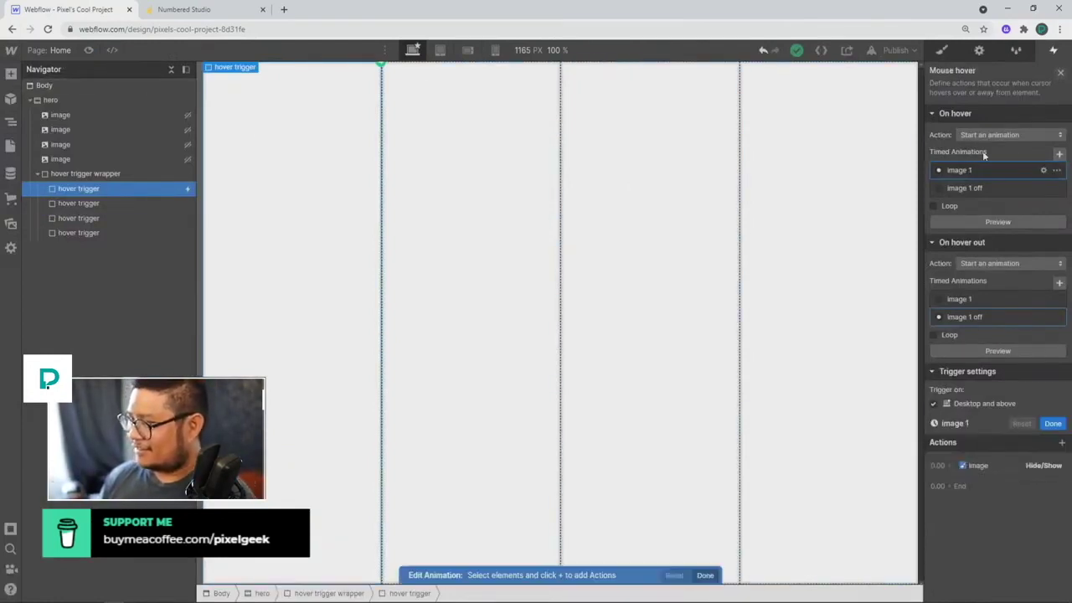
{"action": "left_click", "coordinate": [967, 71]}
{"action": "left_click", "coordinate": [984, 73]}
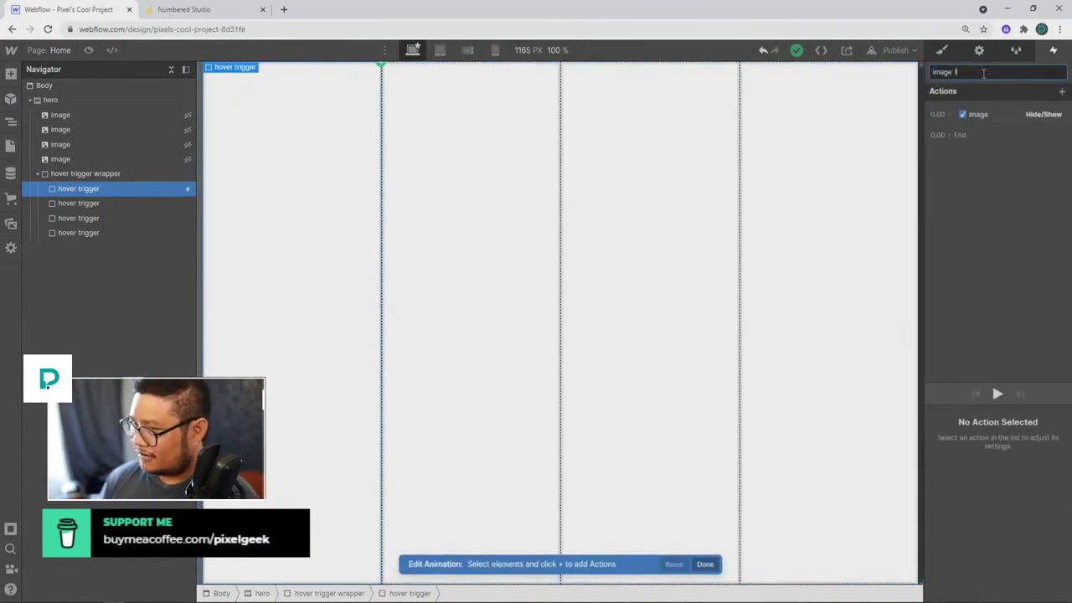
{"action": "type", "text": "on"}
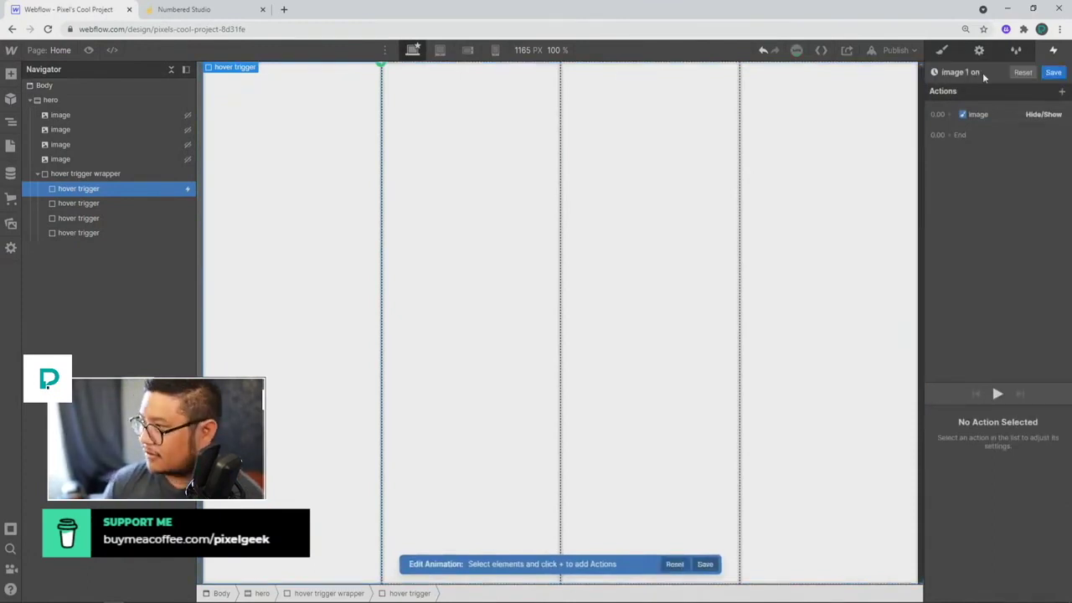
{"action": "left_click", "coordinate": [1052, 74]}
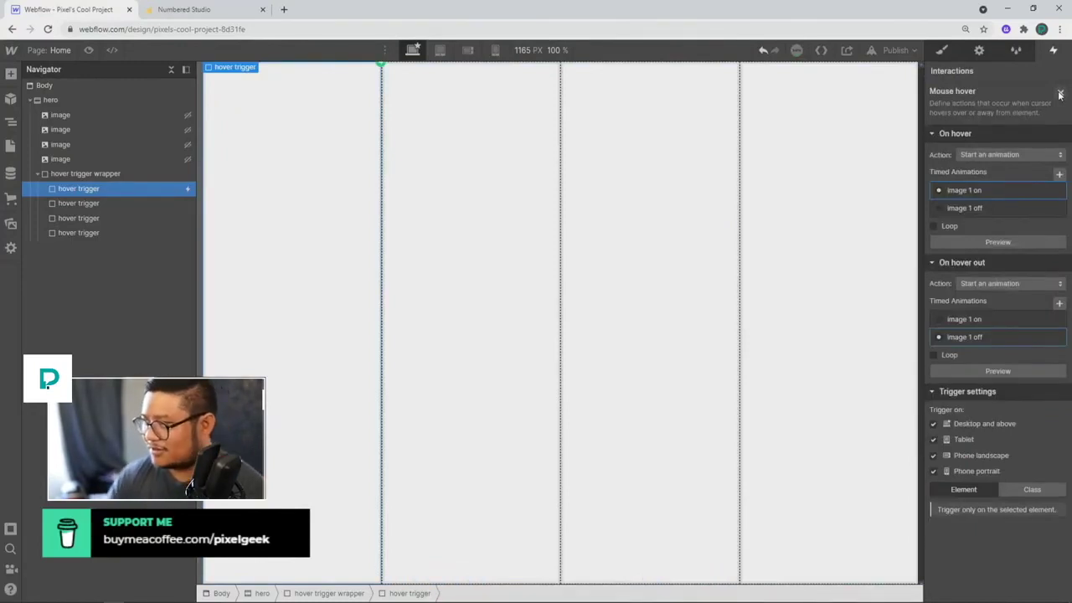
{"action": "left_click", "coordinate": [1059, 94]}
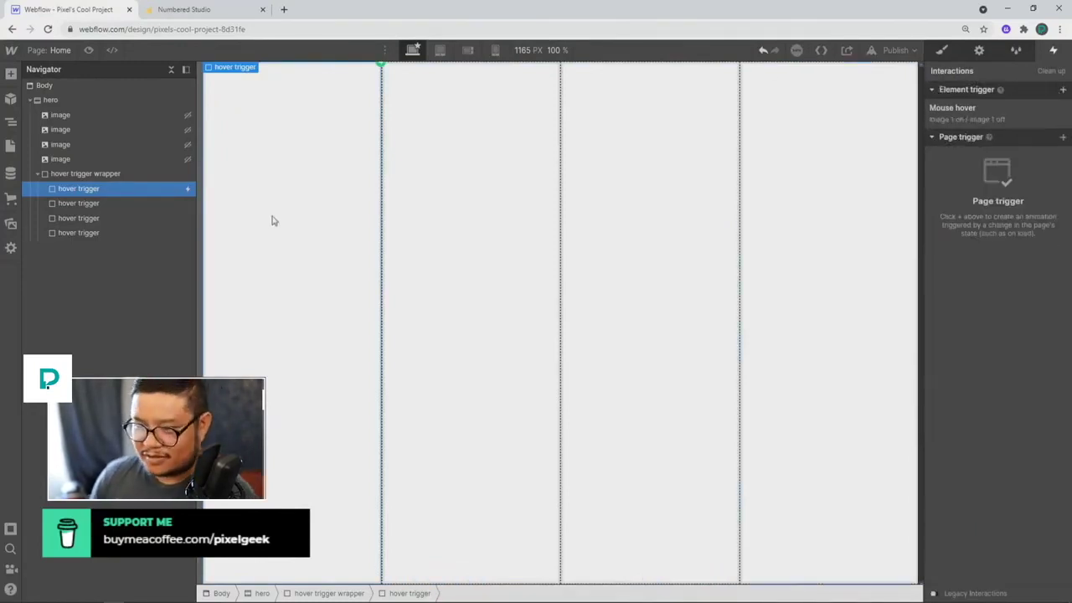
- Give the second column a Mouse hover trigger that starts a duplicate of 'image 1 on'
{"action": "left_click", "coordinate": [136, 206]}
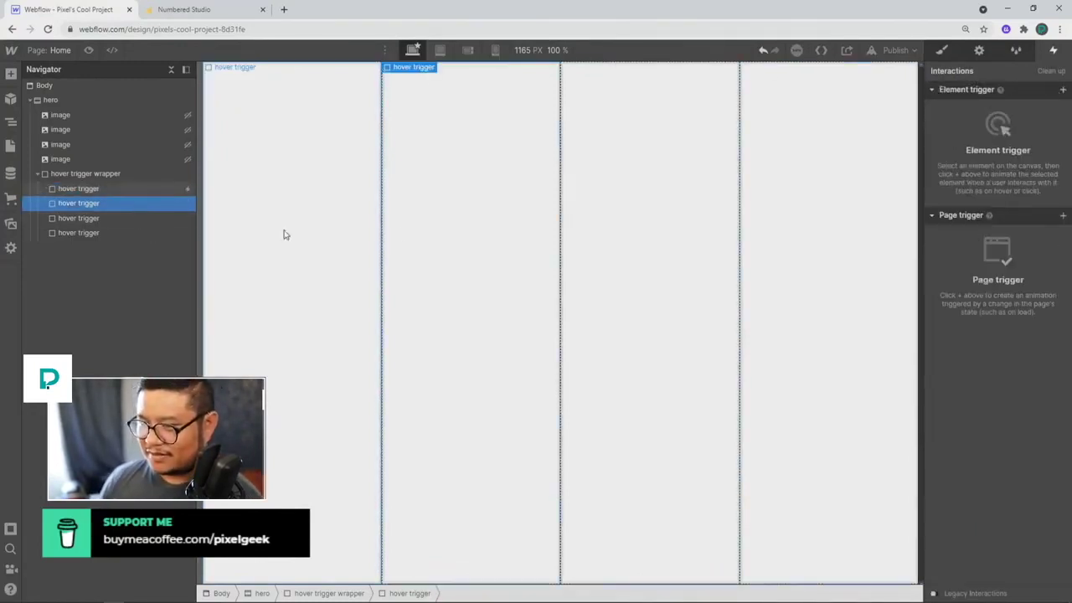
{"action": "left_click", "coordinate": [1062, 91]}
{"action": "left_click", "coordinate": [1002, 127]}
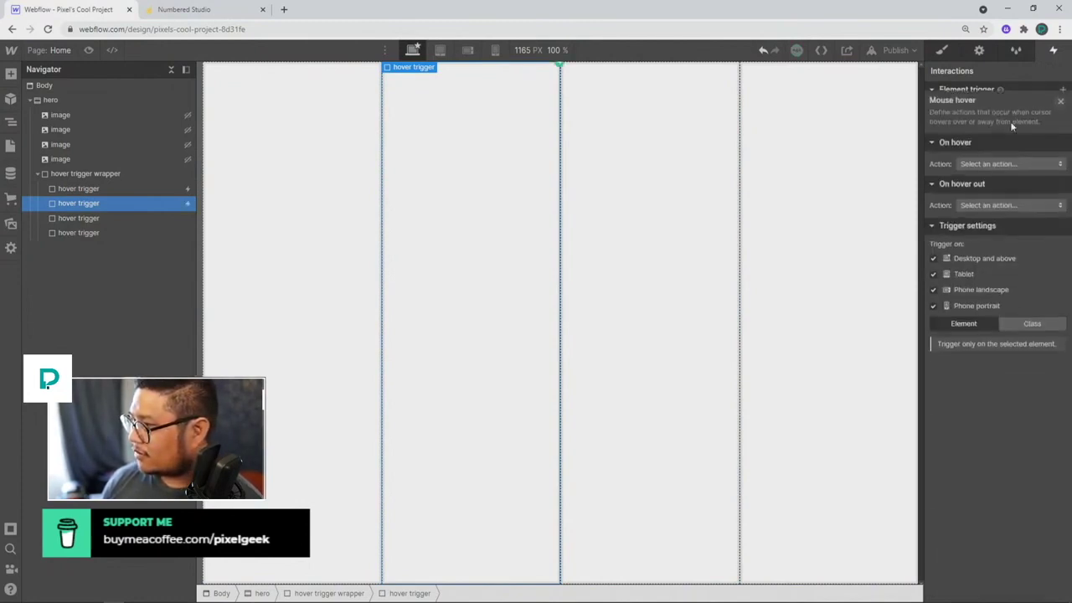
{"action": "left_click", "coordinate": [987, 184]}
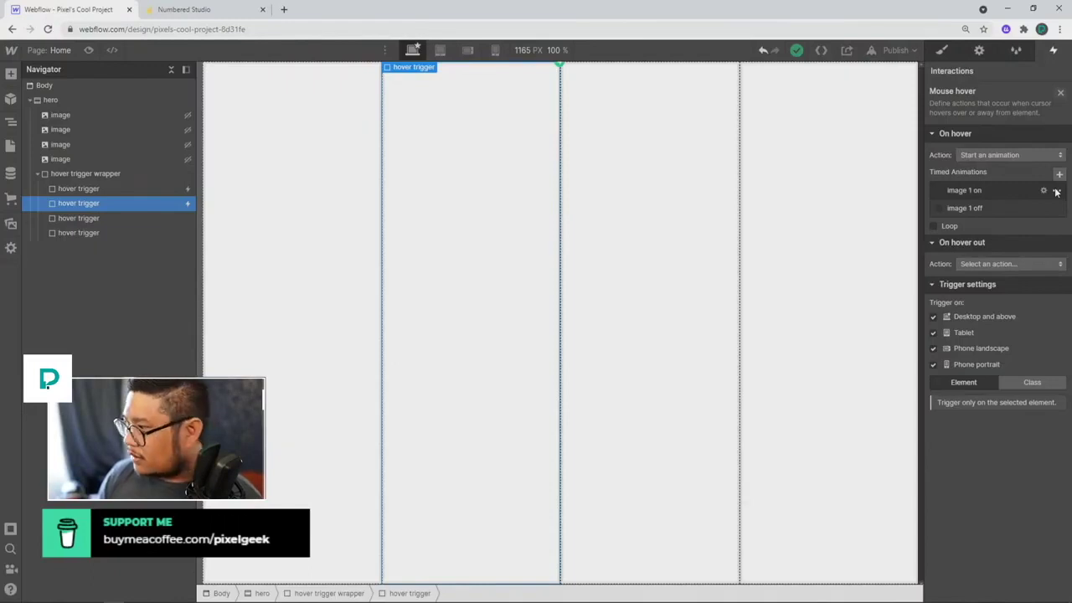
{"action": "left_click", "coordinate": [1057, 192]}
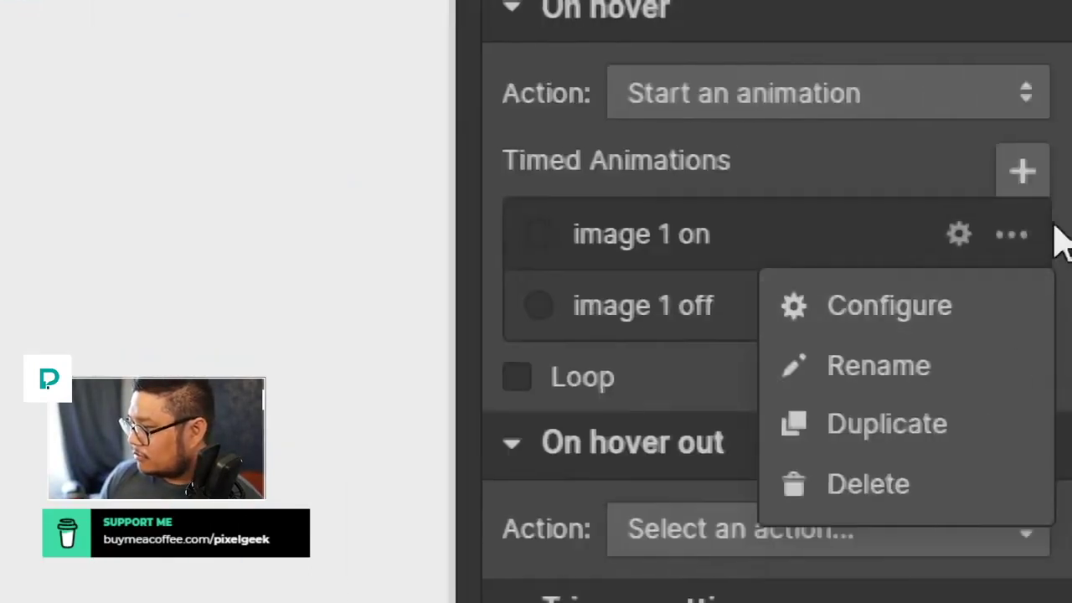
{"action": "left_click", "coordinate": [817, 429]}
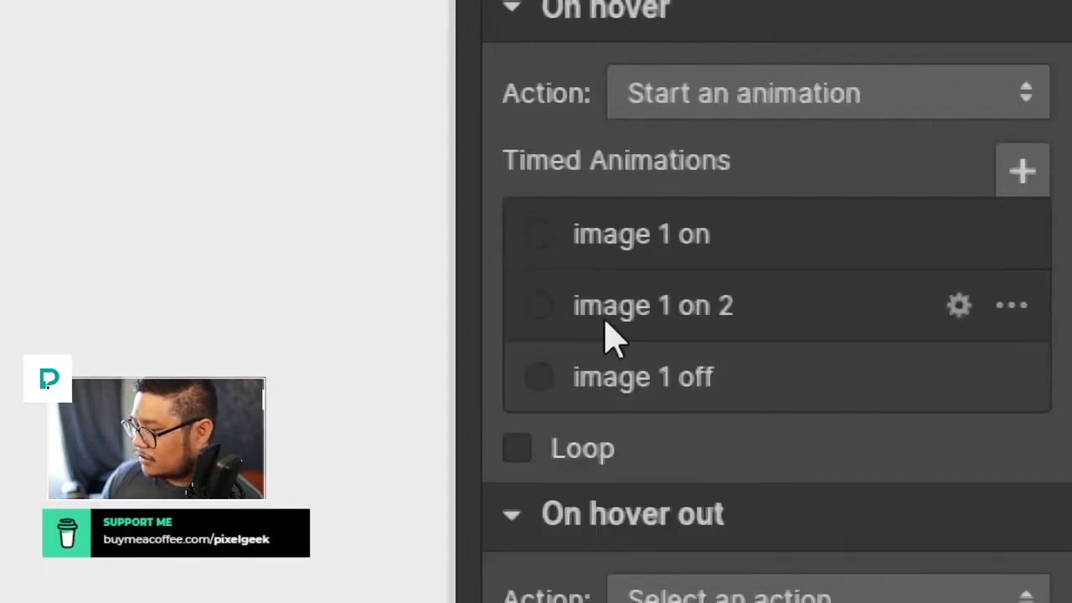
{"action": "left_click", "coordinate": [734, 312]}
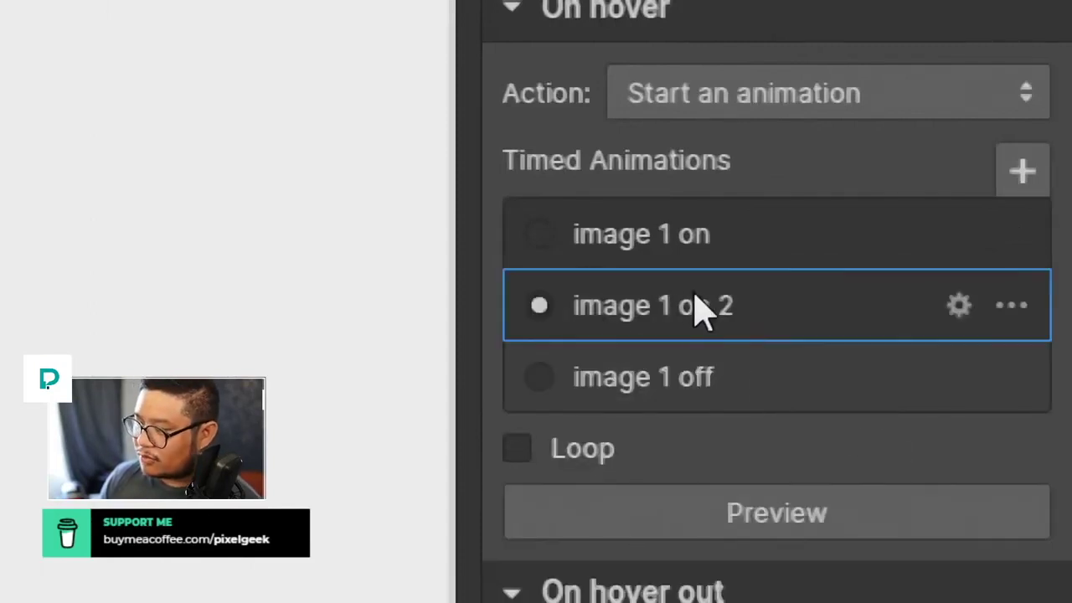
{"action": "scroll", "coordinate": [717, 308], "scroll_direction": "down", "scroll_amount": 1}
{"action": "left_click", "coordinate": [721, 226]}
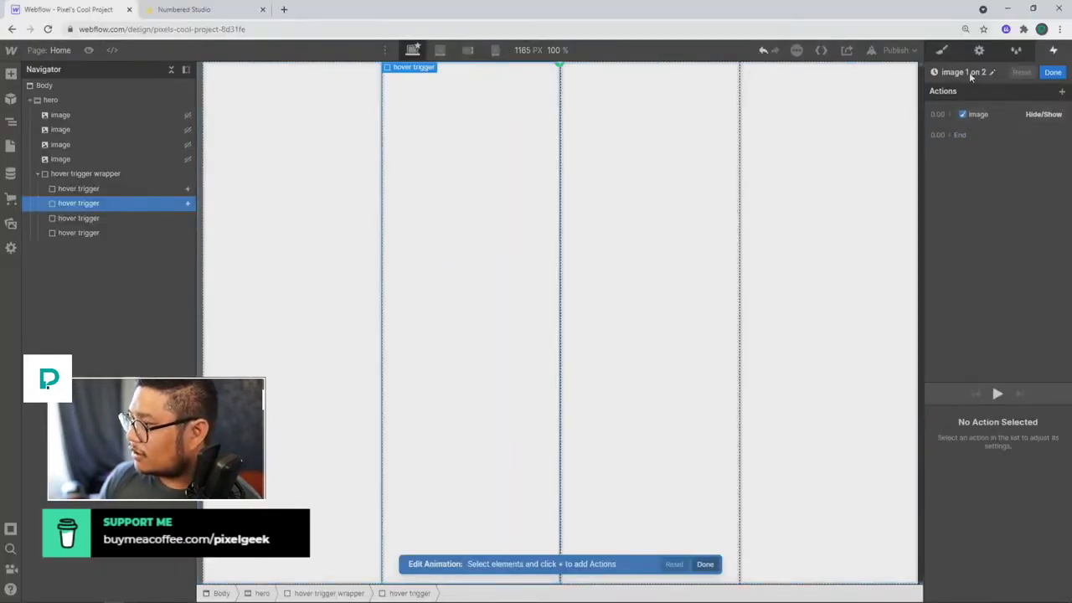
- Rename the duplicate 'image 2 on', retarget its Hide/Show action to the second image, and save
{"action": "left_click", "coordinate": [971, 74]}
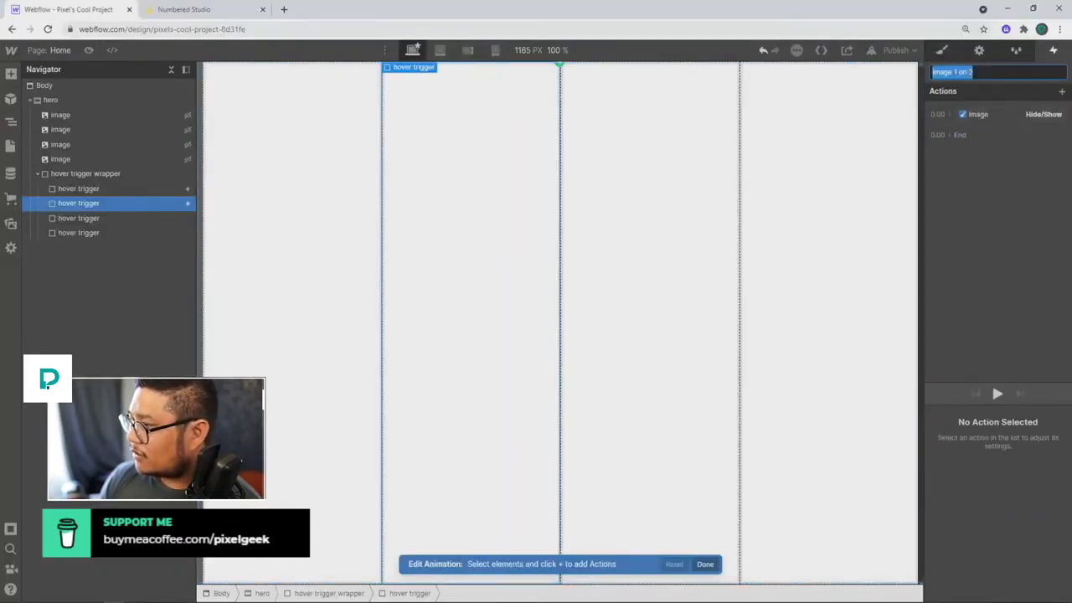
{"action": "left_click", "coordinate": [976, 72]}
{"action": "key", "text": "BackSpace"}
{"action": "key", "text": "BackSpace"}
{"action": "key", "text": "BackSpace"}
{"action": "key", "text": "BackSpace"}
{"action": "key", "text": "BackSpace"}
{"action": "type", "text": "on"}
{"action": "key", "text": "Return"}
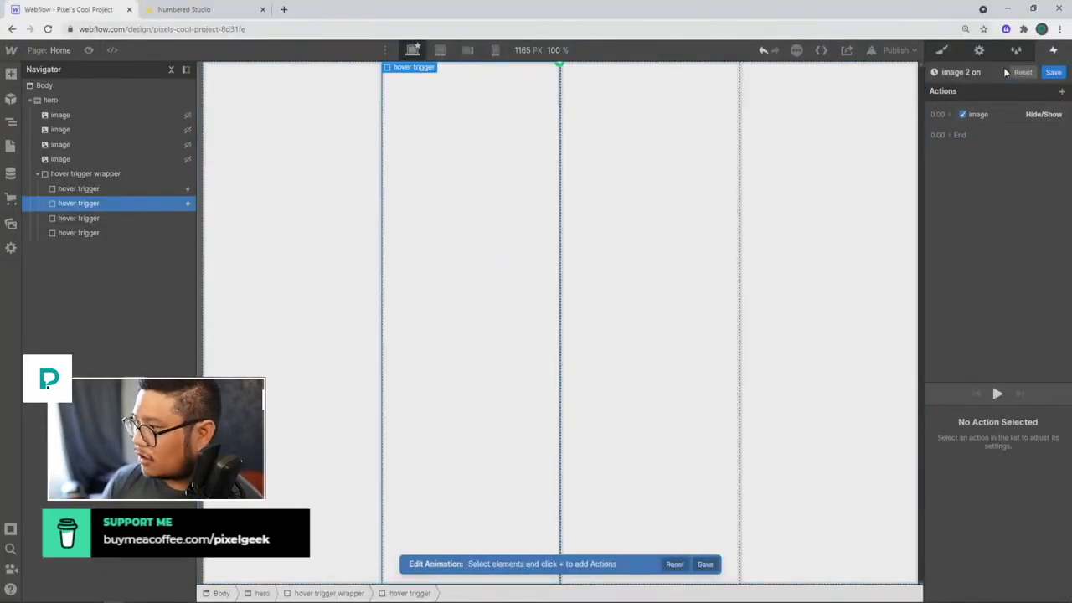
{"action": "right_click", "coordinate": [972, 114]}
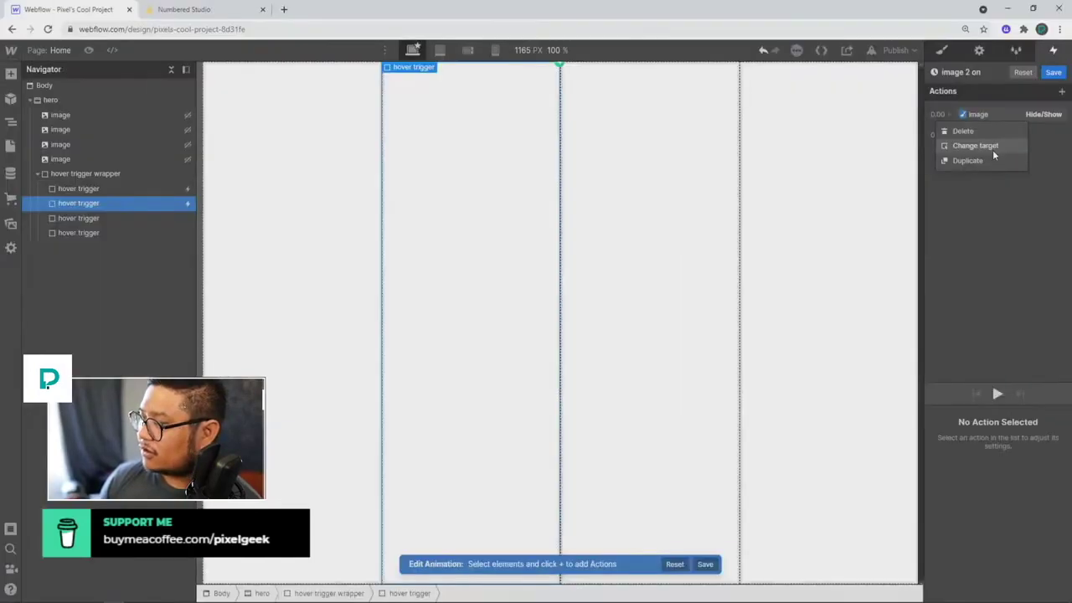
{"action": "left_click", "coordinate": [992, 149]}
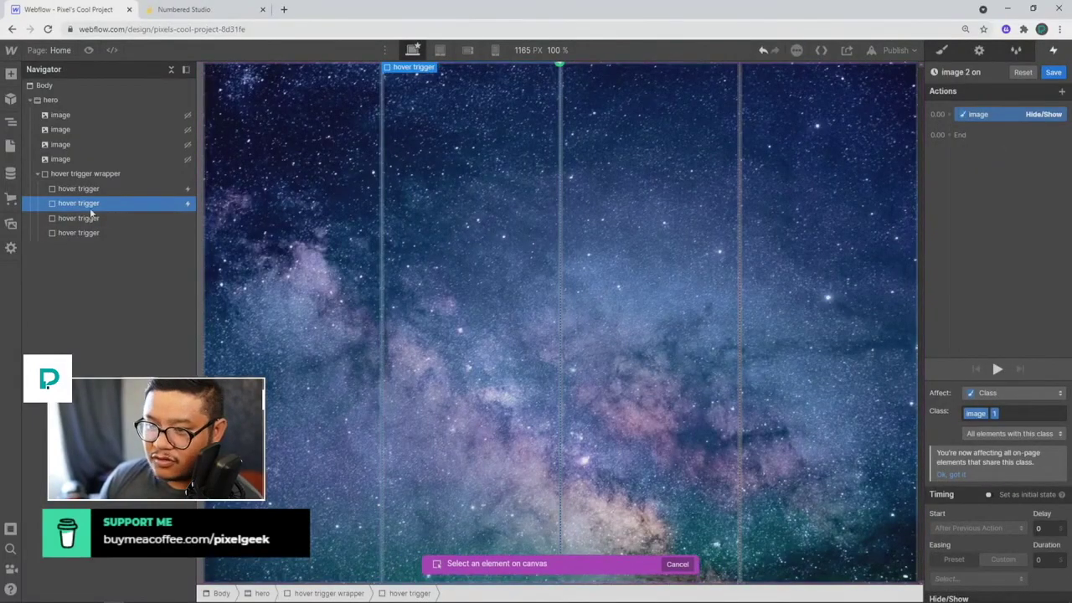
{"action": "left_click", "coordinate": [64, 132]}
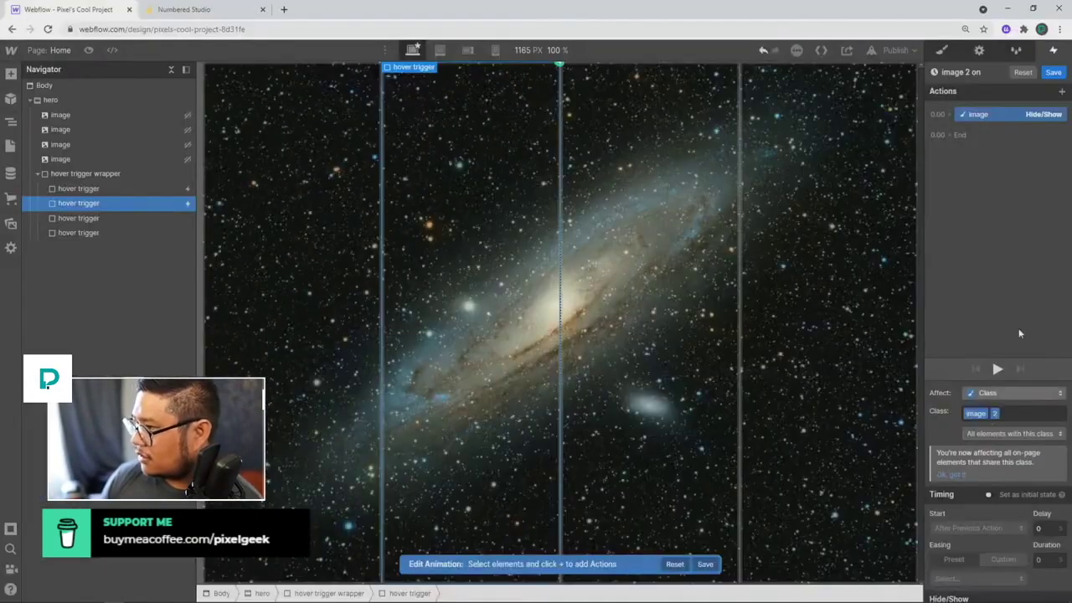
{"action": "left_click", "coordinate": [1053, 73]}
- Set the second column's hover out to start a duplicate of the 'image 1 off' animation
{"action": "left_click", "coordinate": [1056, 227]}
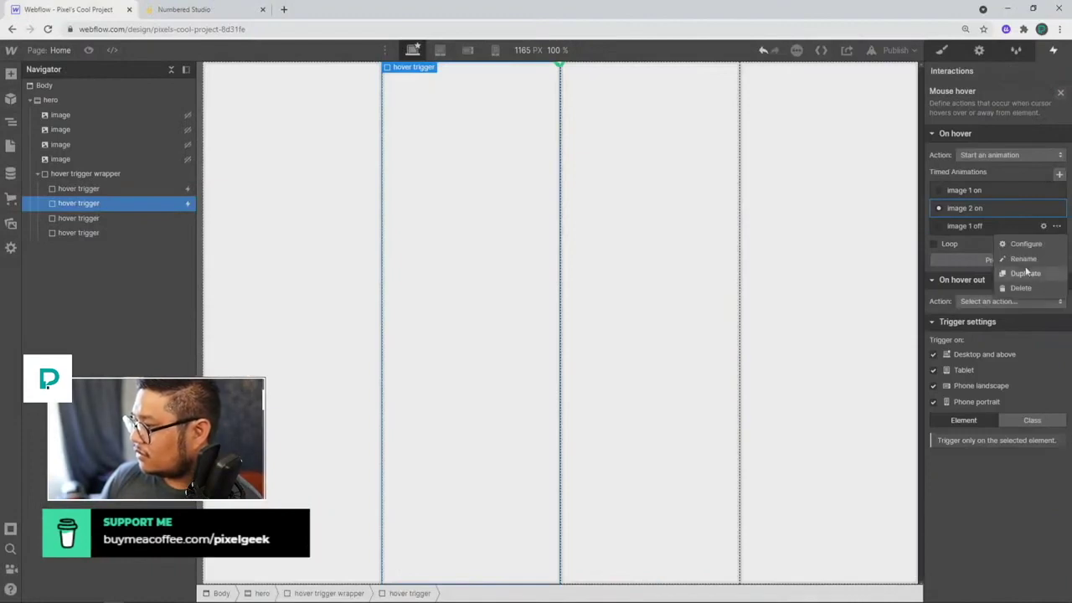
{"action": "left_click", "coordinate": [979, 303]}
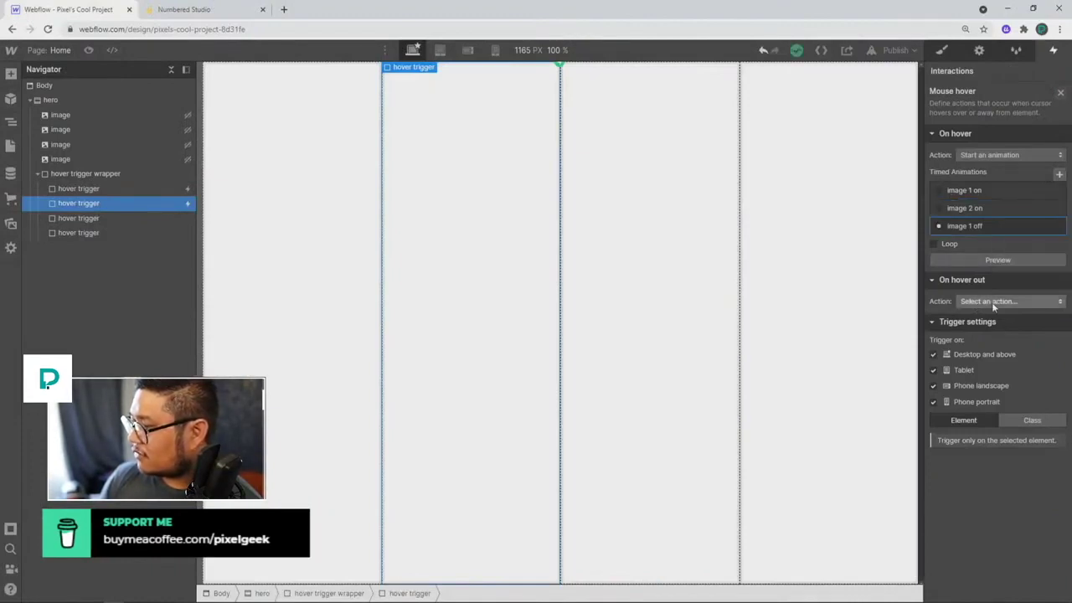
{"action": "left_click", "coordinate": [979, 304]}
{"action": "left_click", "coordinate": [980, 201]}
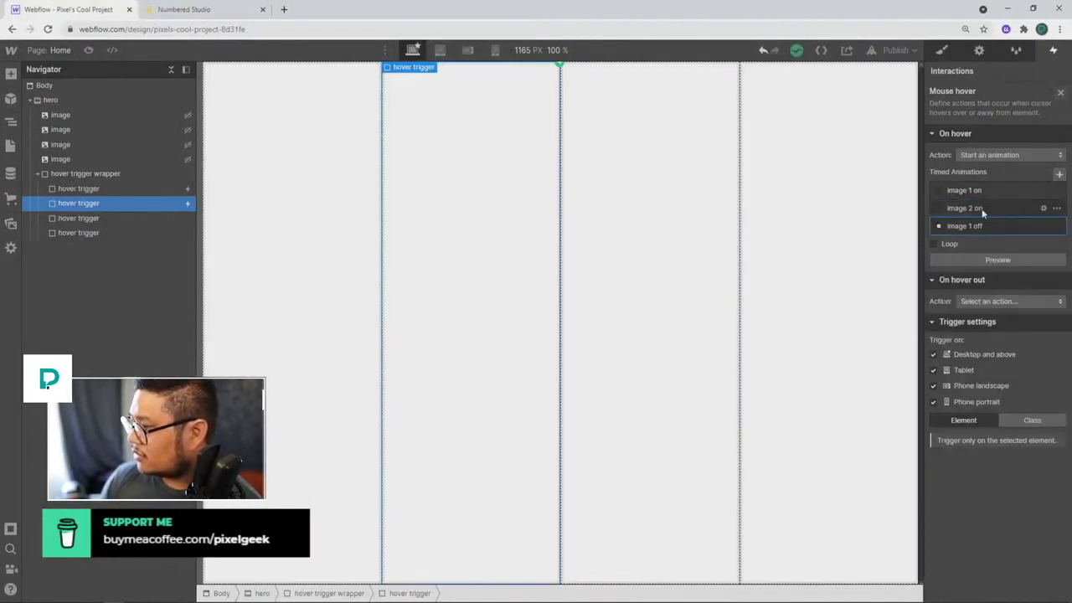
{"action": "left_click", "coordinate": [981, 208]}
{"action": "left_click", "coordinate": [996, 303]}
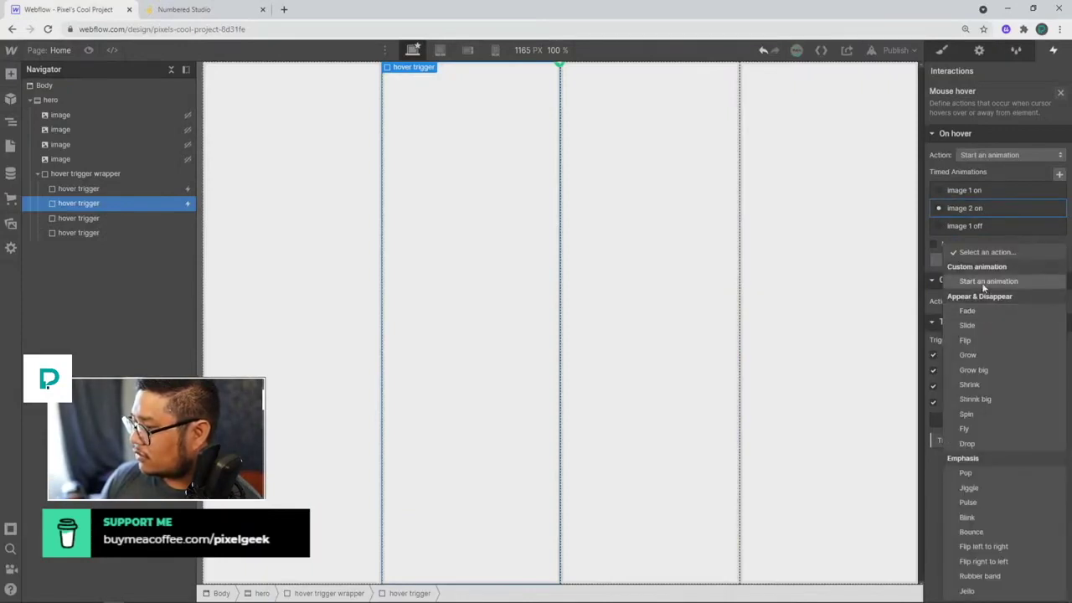
{"action": "left_click", "coordinate": [985, 286]}
{"action": "left_click", "coordinate": [1056, 373]}
{"action": "left_click", "coordinate": [1018, 419]}
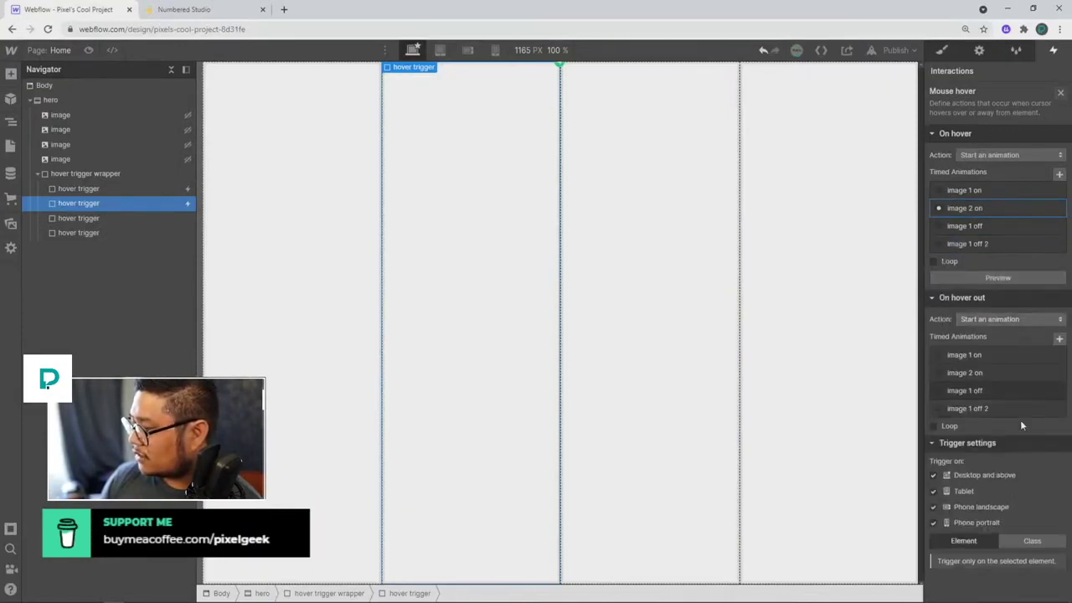
{"action": "left_click", "coordinate": [988, 407]}
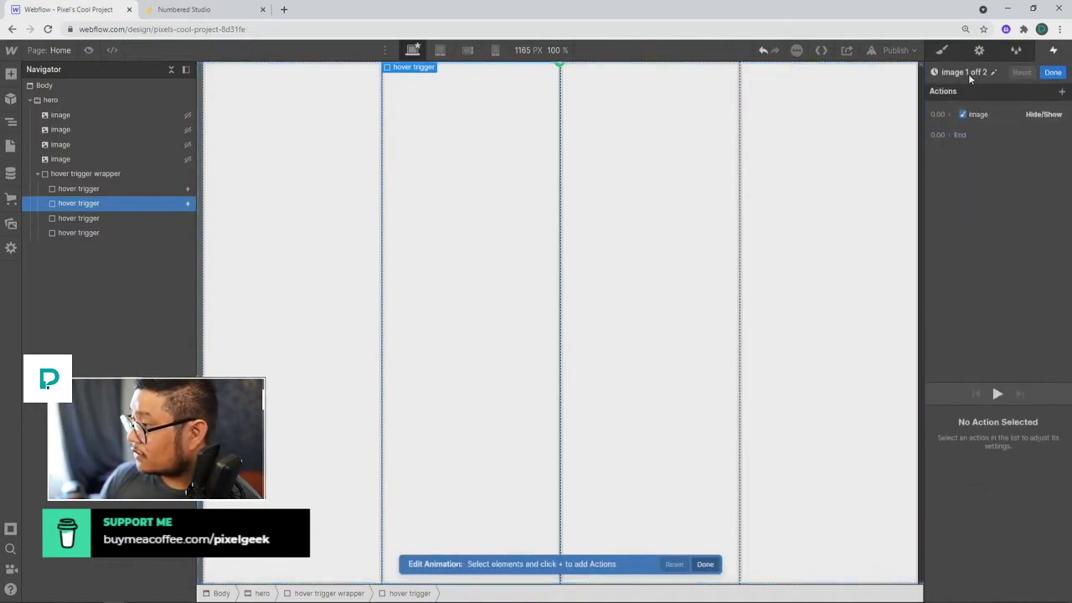
- Rename the duplicate 'image 2 off', retarget it to the second image, and save
{"action": "left_click", "coordinate": [956, 72]}
{"action": "left_click_drag", "start_coordinate": [955, 72], "coordinate": [977, 72]}
{"action": "key", "text": "BackSpace"}
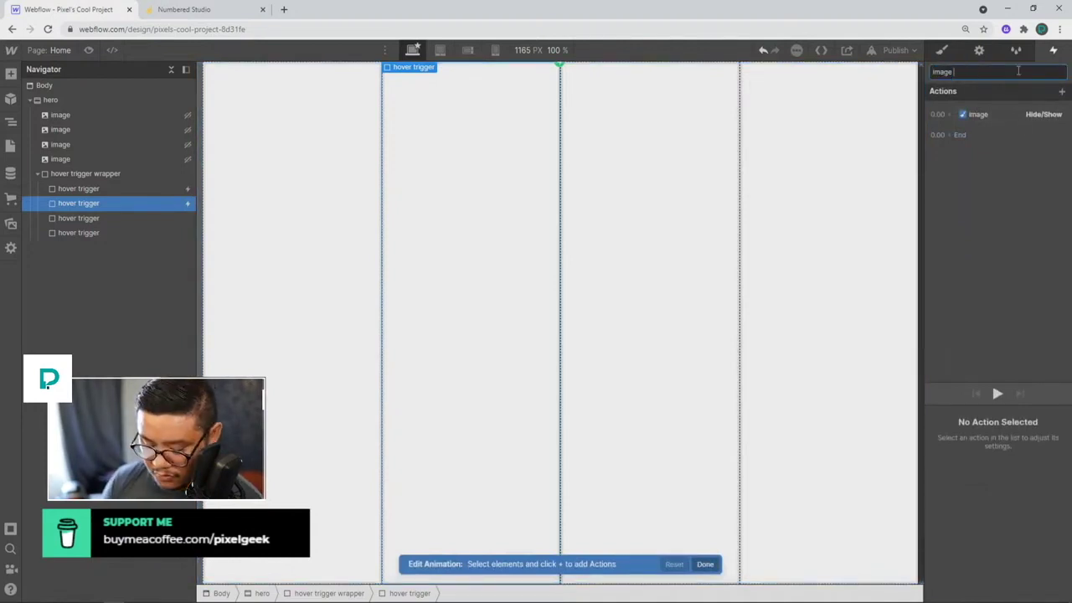
{"action": "type", "text": "2 off"}
{"action": "key", "text": "Return"}
{"action": "left_click", "coordinate": [976, 117]}
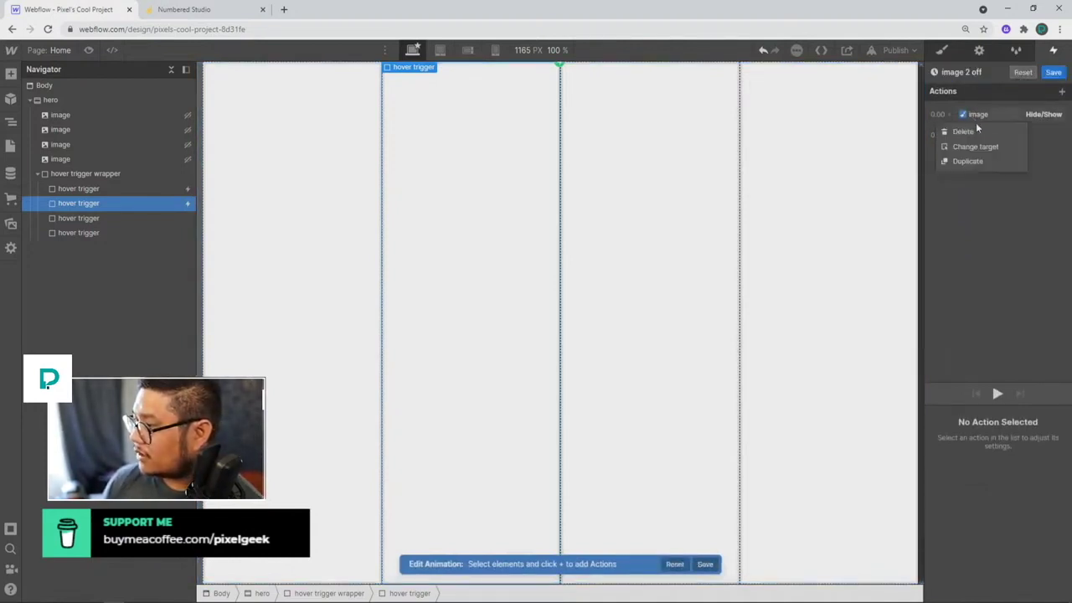
{"action": "left_click", "coordinate": [984, 143]}
{"action": "left_click", "coordinate": [74, 134]}
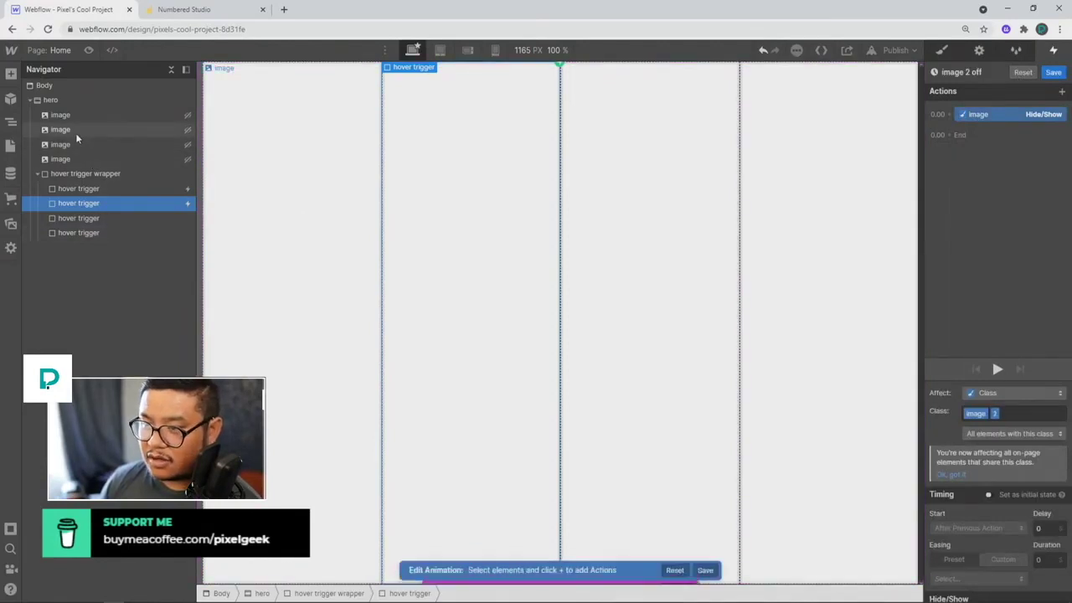
{"action": "left_click", "coordinate": [1060, 72]}
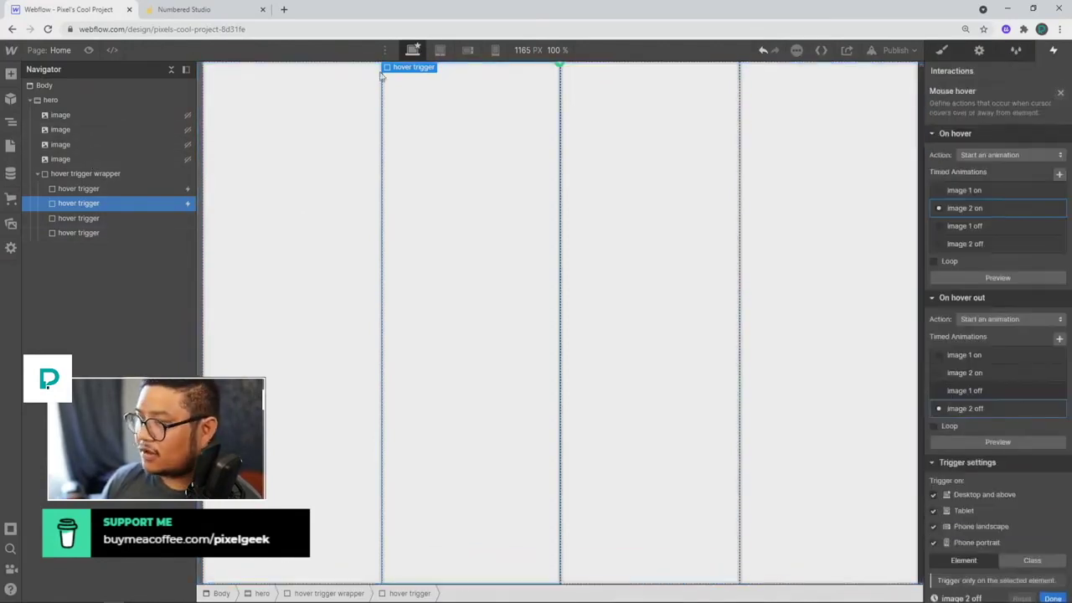
- Preview hovering the first two columns (Milky Way, Andromeda images), then select the third hover trigger
{"action": "left_click", "coordinate": [88, 49]}
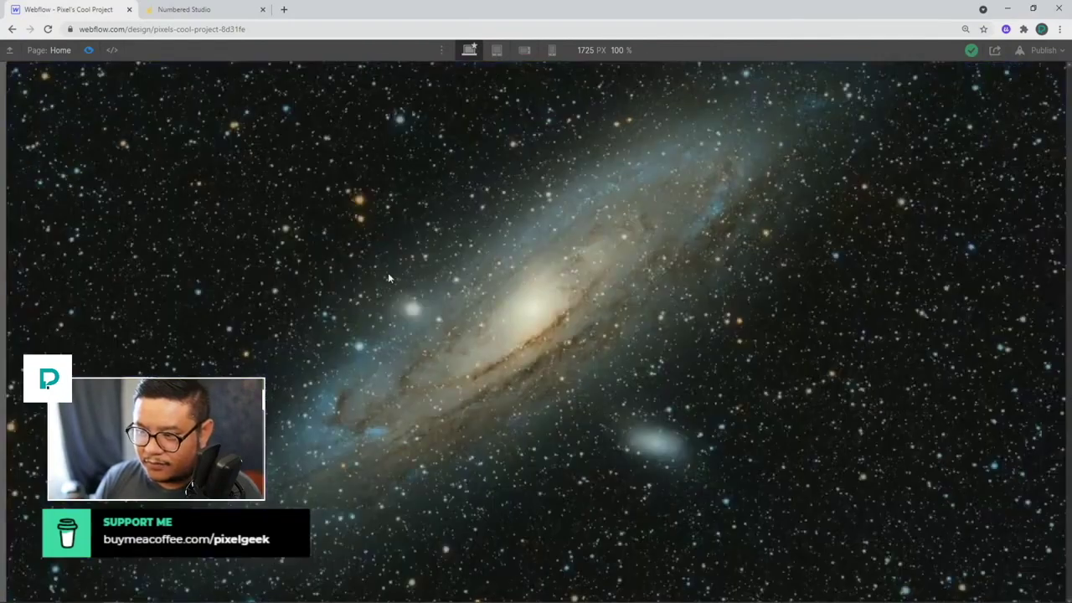
{"action": "left_click", "coordinate": [90, 50]}
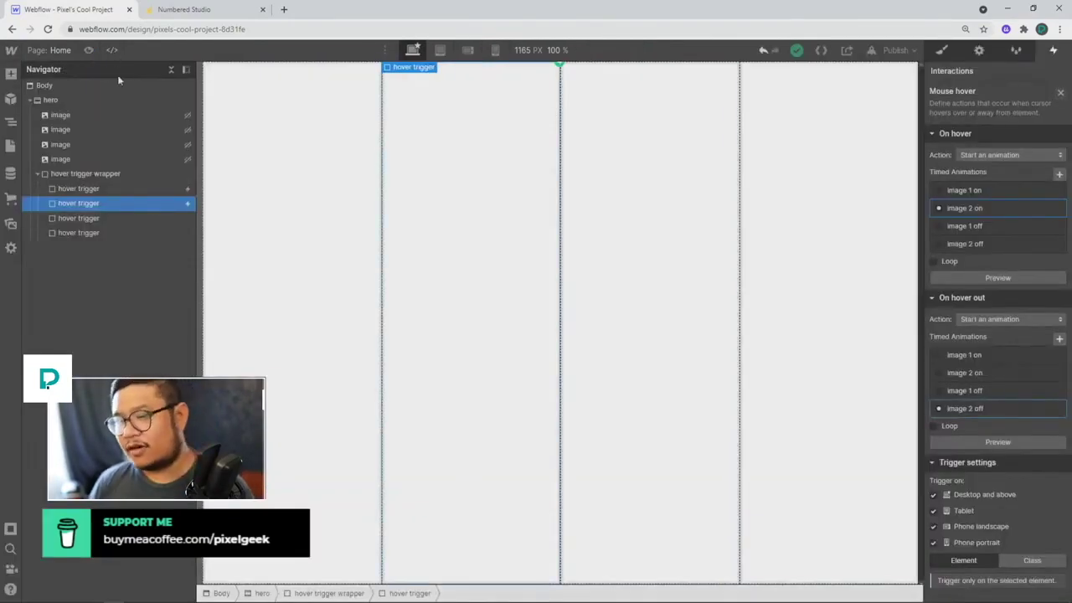
{"action": "left_click", "coordinate": [163, 217]}
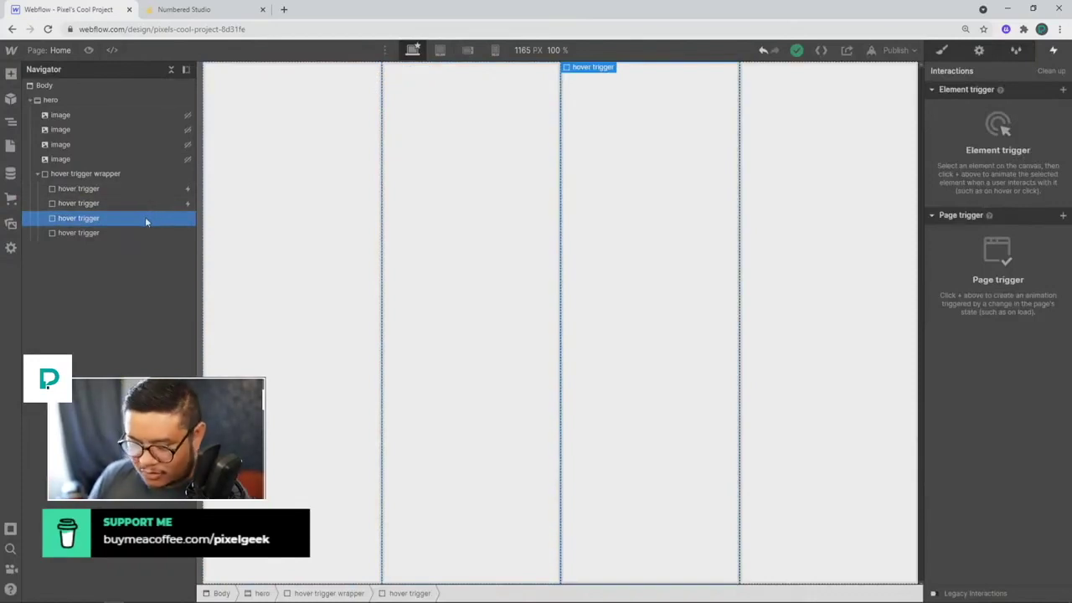
- Swap the third and fourth triggers for copies of the second and open the third's hover animations
{"action": "key", "text": "Delete"}
{"action": "key", "text": "Delete"}
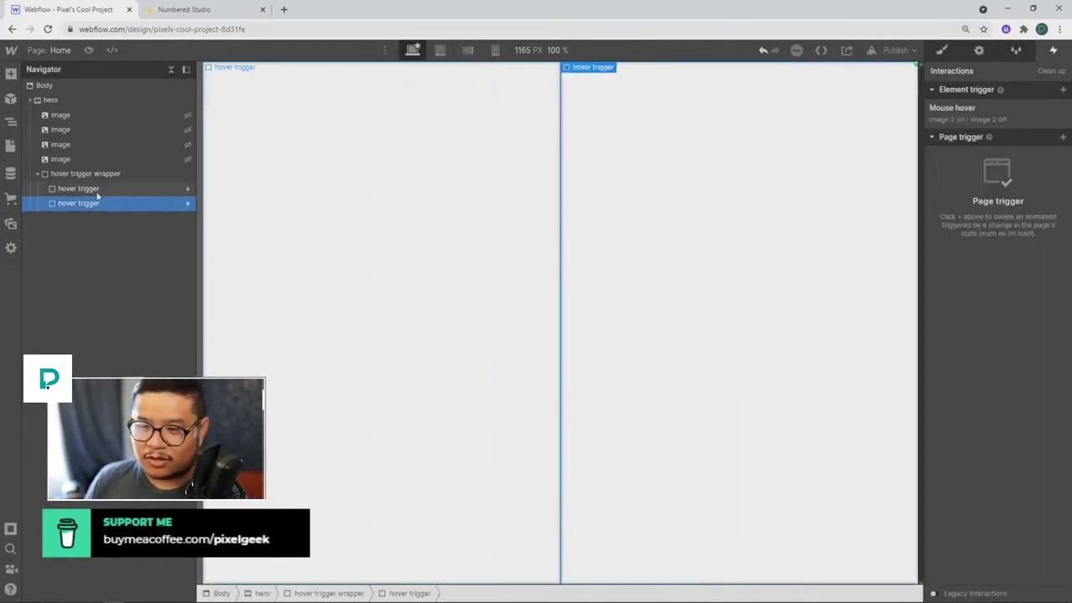
{"action": "key", "text": "ctrl+z"}
{"action": "key", "text": "ctrl+z"}
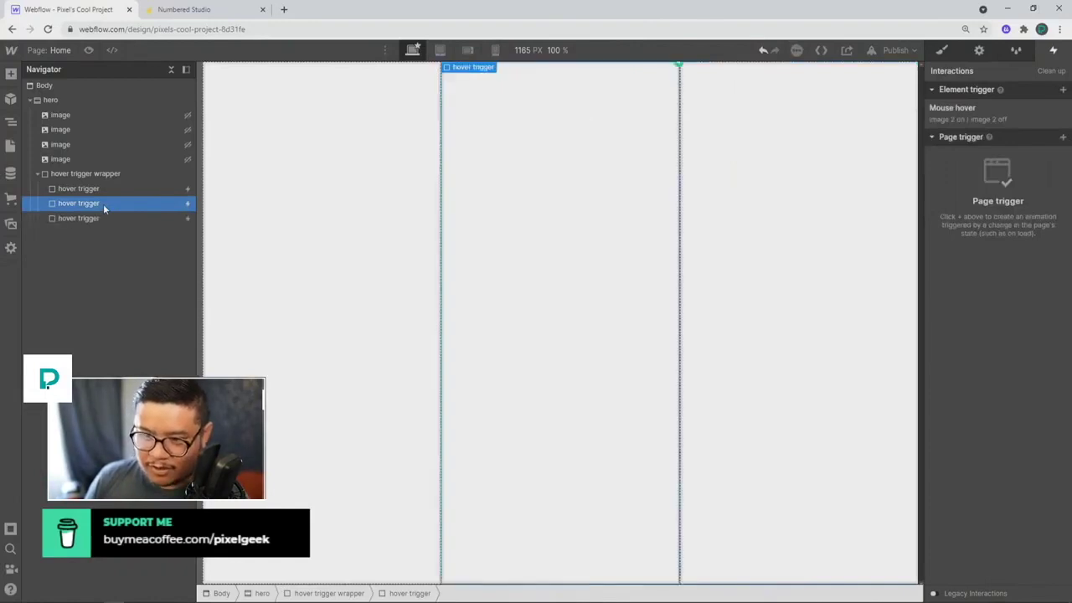
{"action": "left_click", "coordinate": [107, 218]}
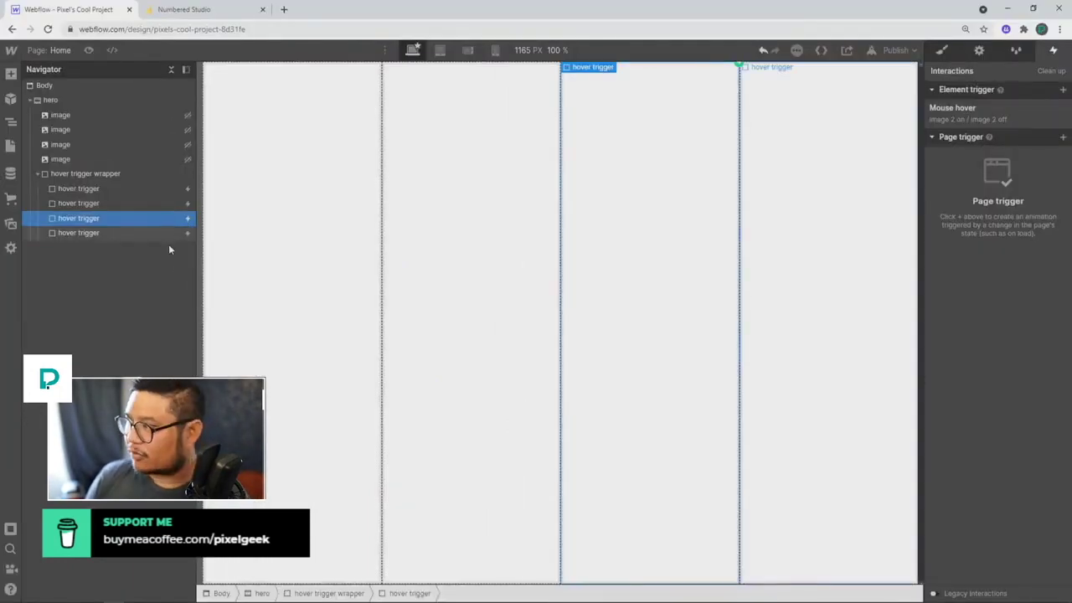
{"action": "left_click", "coordinate": [971, 111]}
{"action": "left_click", "coordinate": [1057, 208]}
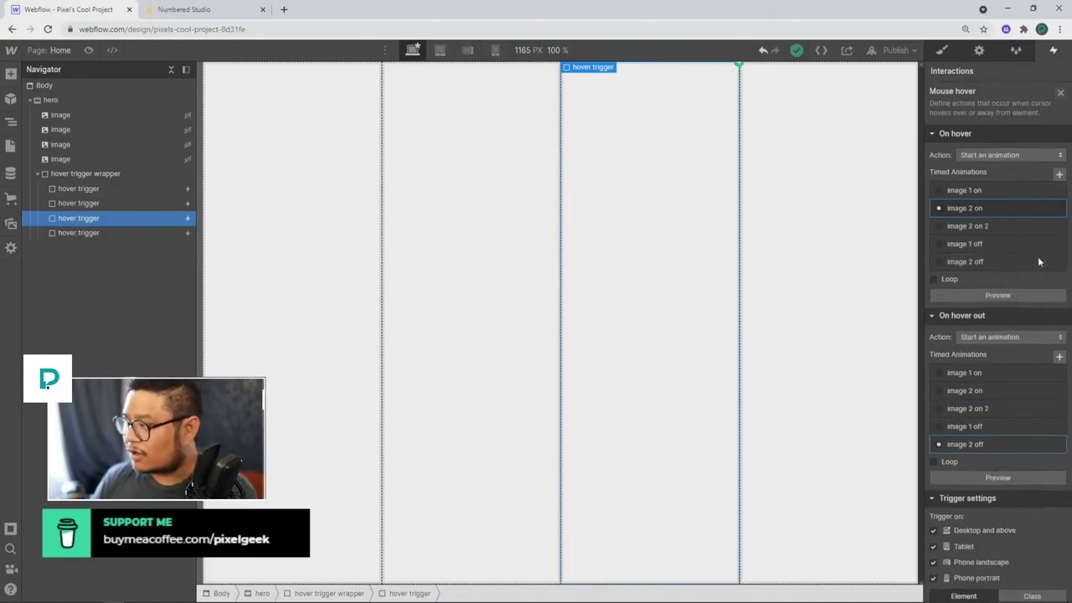
- Duplicate the image 2 on animation as 'image 3 on' and retarget its image action
{"action": "left_click", "coordinate": [1039, 262]}
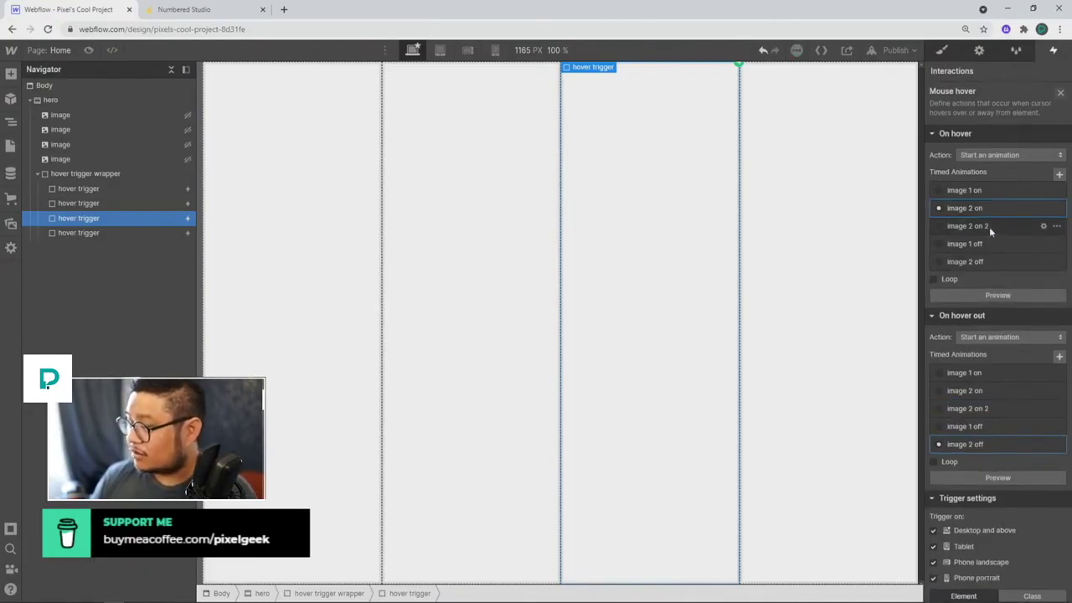
{"action": "left_click", "coordinate": [997, 227]}
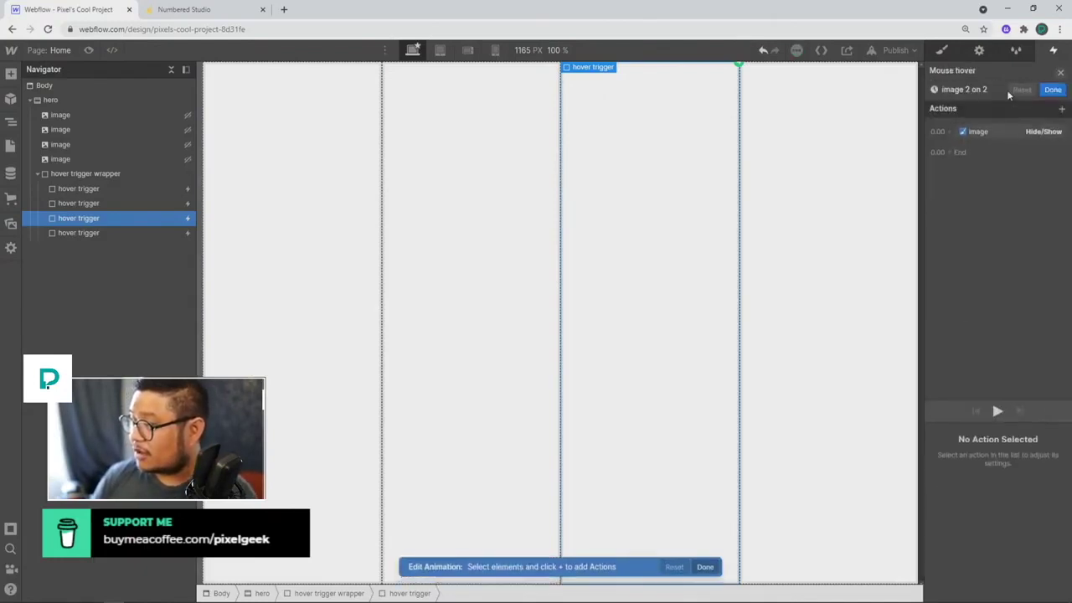
{"action": "left_click", "coordinate": [990, 73]}
{"action": "left_click_drag", "start_coordinate": [953, 72], "coordinate": [1037, 72]}
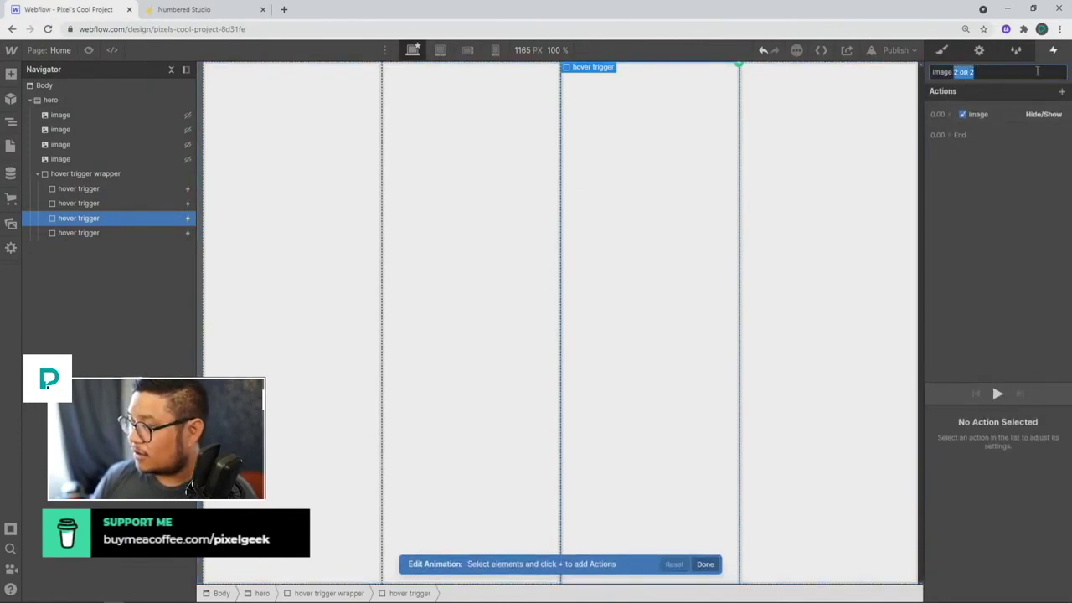
{"action": "type", "text": "3"}
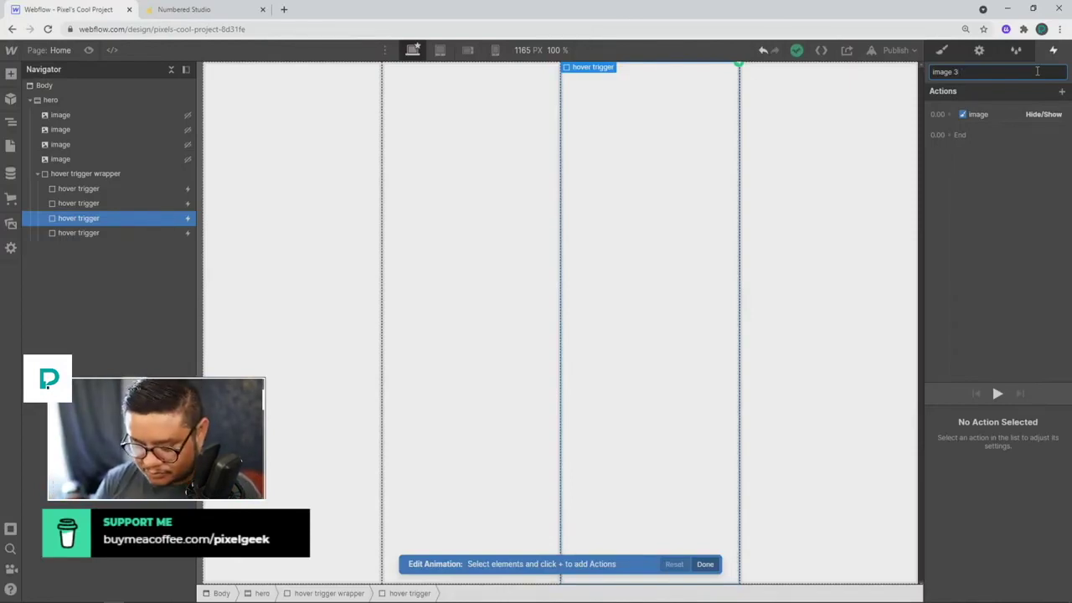
{"action": "key", "text": "Return"}
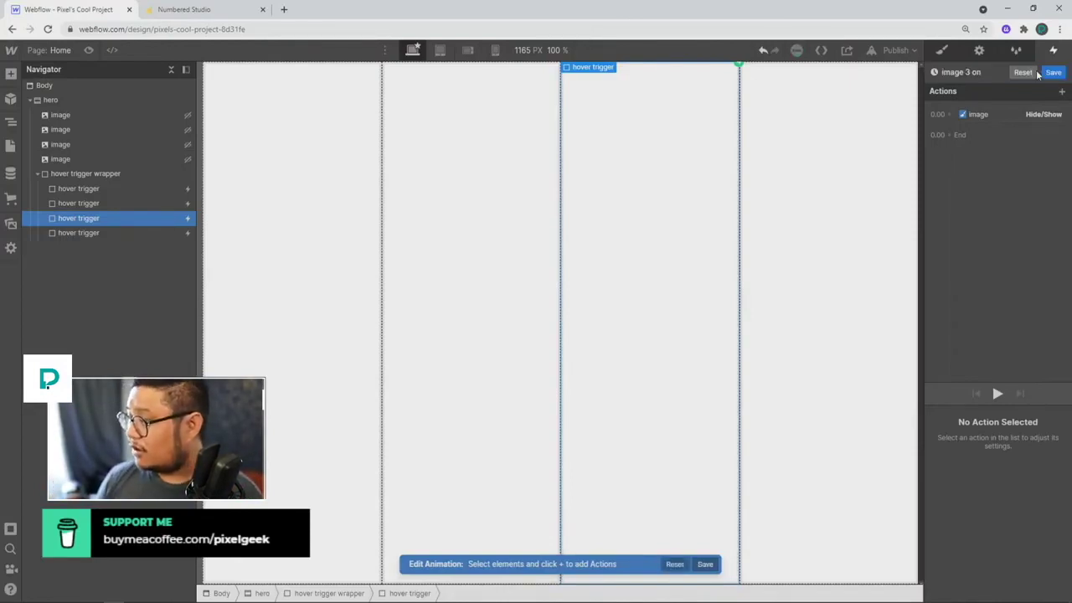
{"action": "left_click", "coordinate": [995, 117]}
{"action": "left_click", "coordinate": [1004, 146]}
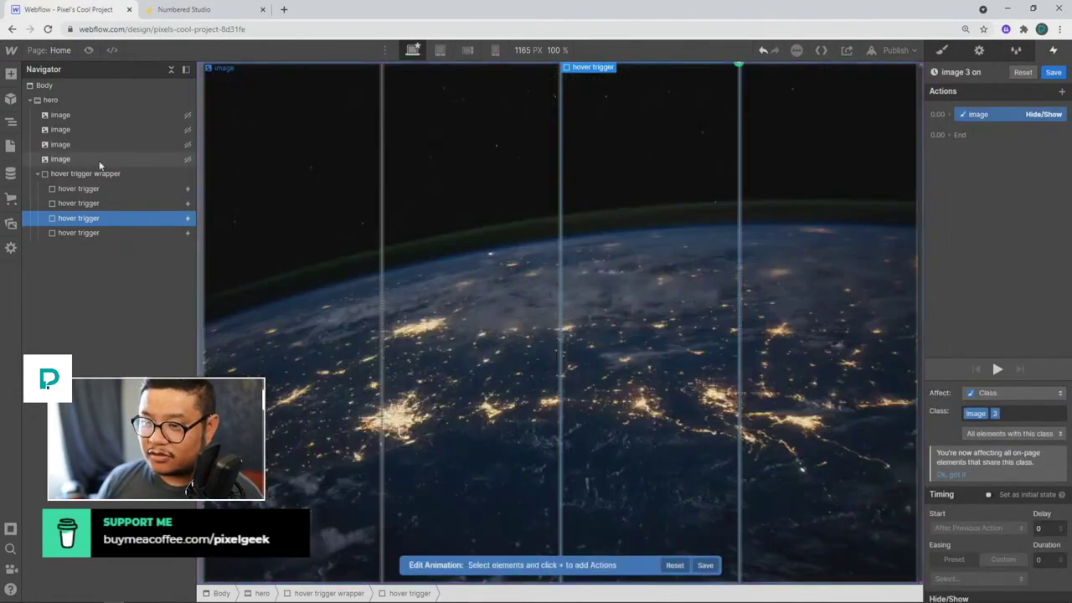
{"action": "left_click", "coordinate": [1053, 72]}
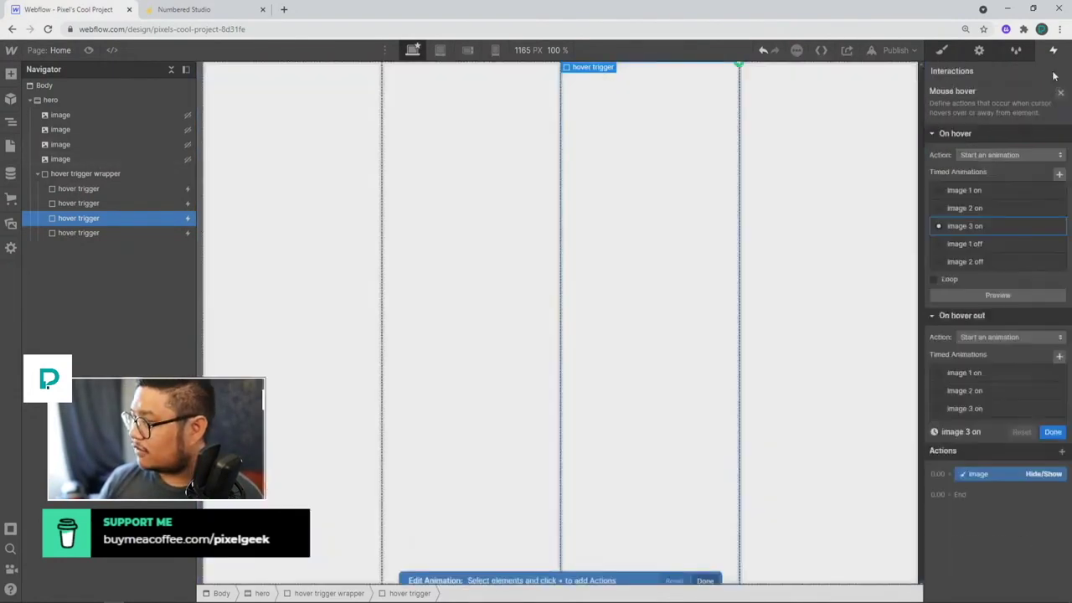
- Duplicate the image 2 off animation and rename the copy 'image 3 off'
{"action": "left_click", "coordinate": [1056, 443]}
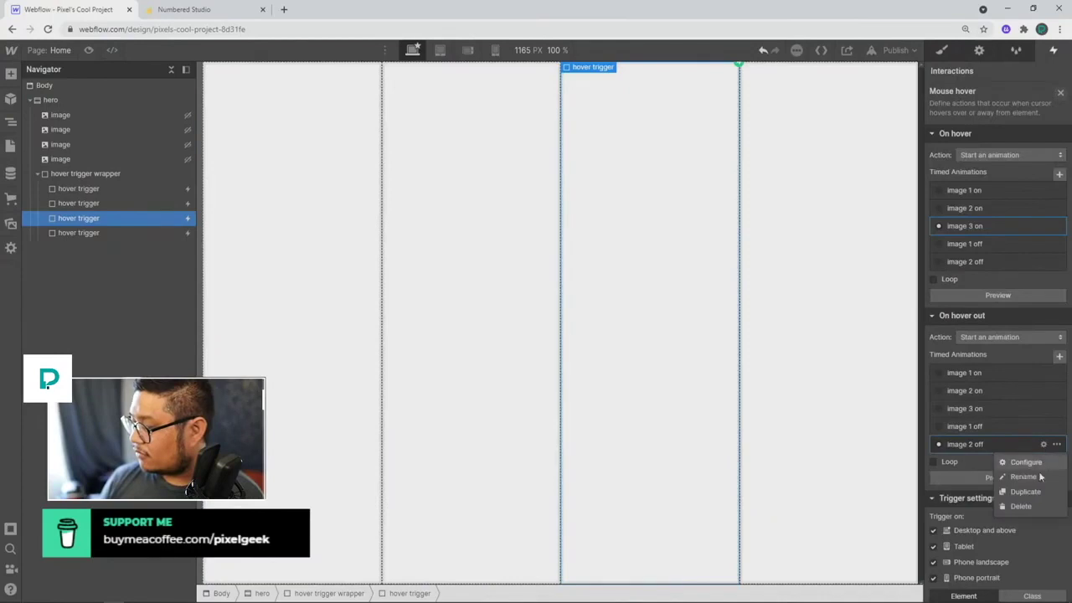
{"action": "left_click", "coordinate": [1035, 493]}
{"action": "left_click", "coordinate": [983, 478]}
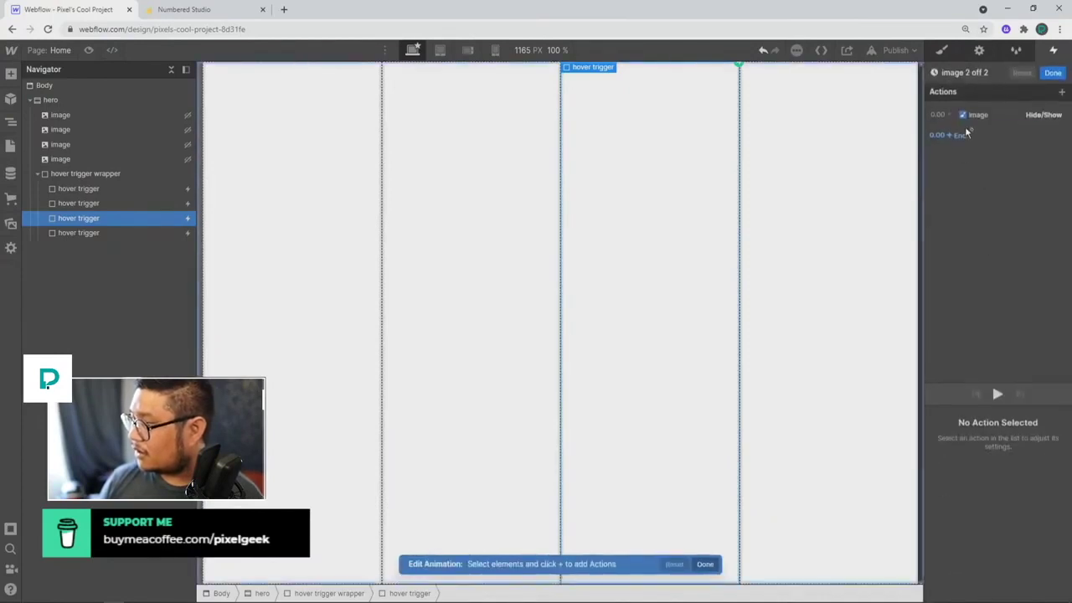
{"action": "left_click", "coordinate": [975, 74]}
{"action": "left_click", "coordinate": [985, 72]}
{"action": "key", "text": "ctrl+shift+Left"}
{"action": "key", "text": "ctrl+shift+Left"}
{"action": "key", "text": "ctrl+shift+Left"}
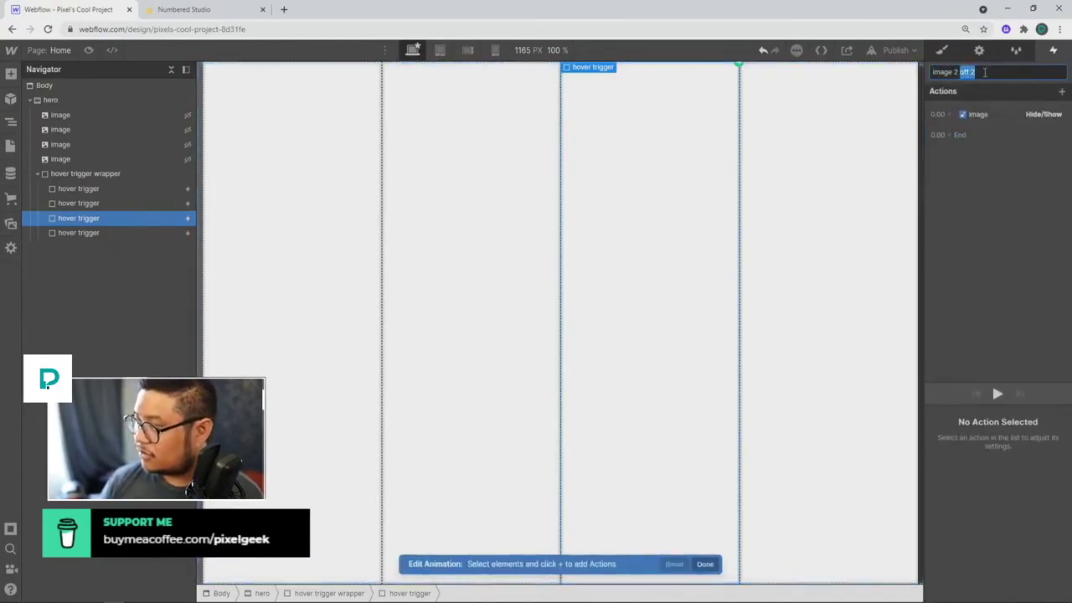
{"action": "type", "text": "3 off"}
{"action": "key", "text": "Return"}
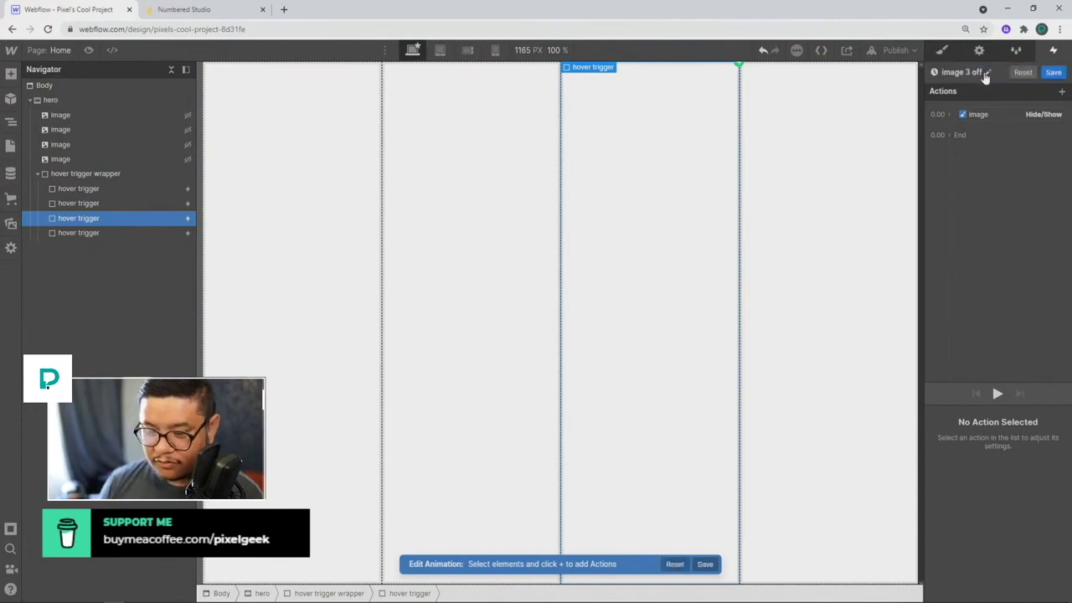
- Retarget the image 3 off action to the image 3 class and save it
{"action": "left_click_drag", "start_coordinate": [977, 114], "coordinate": [972, 109]}
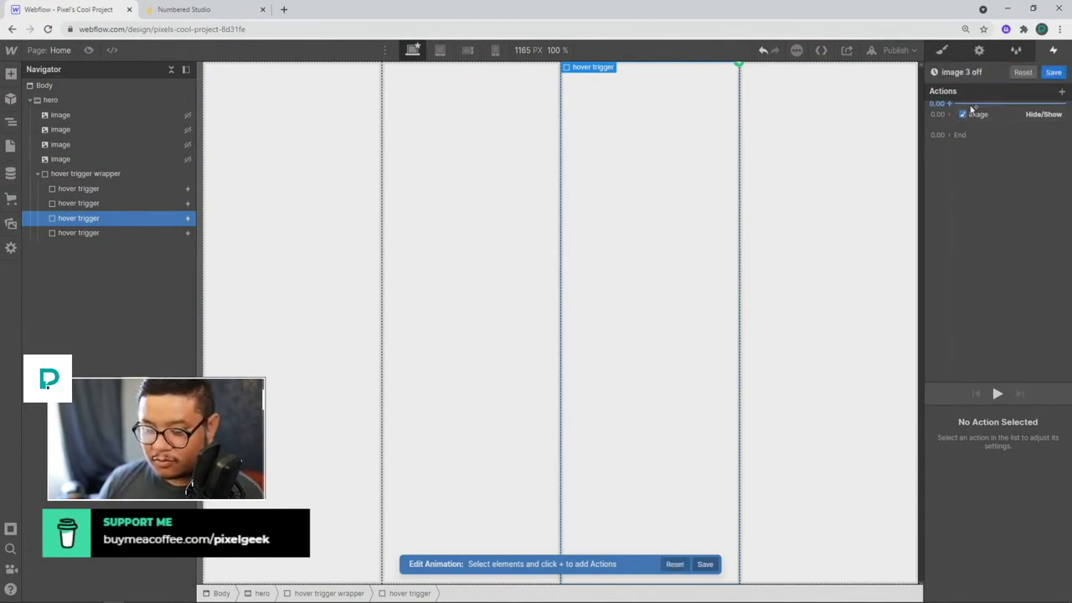
{"action": "left_click_drag", "start_coordinate": [971, 109], "coordinate": [990, 118]}
{"action": "left_click", "coordinate": [990, 113]}
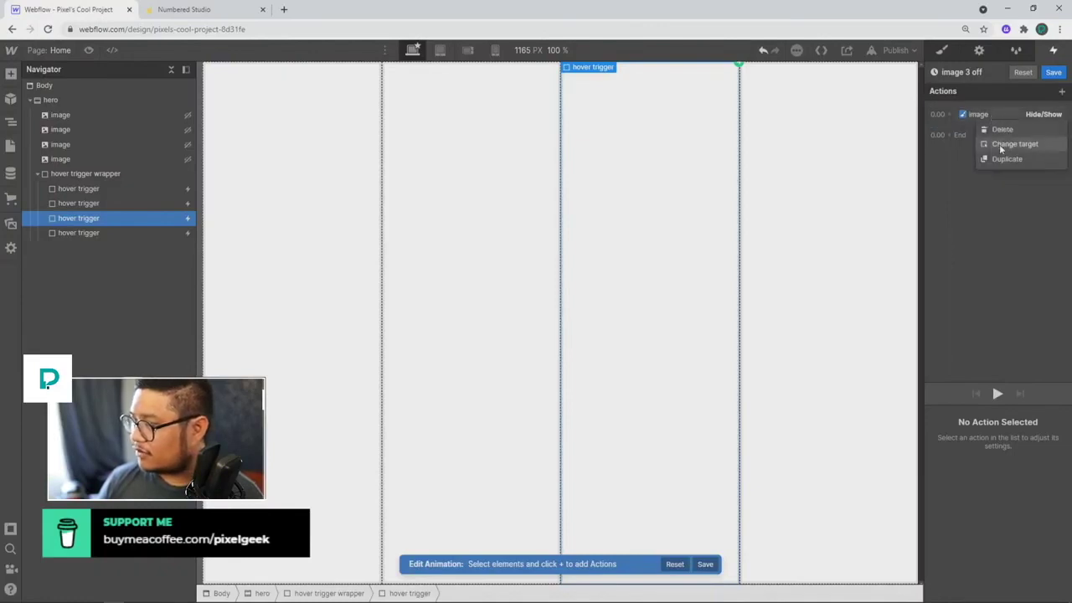
{"action": "left_click", "coordinate": [999, 145]}
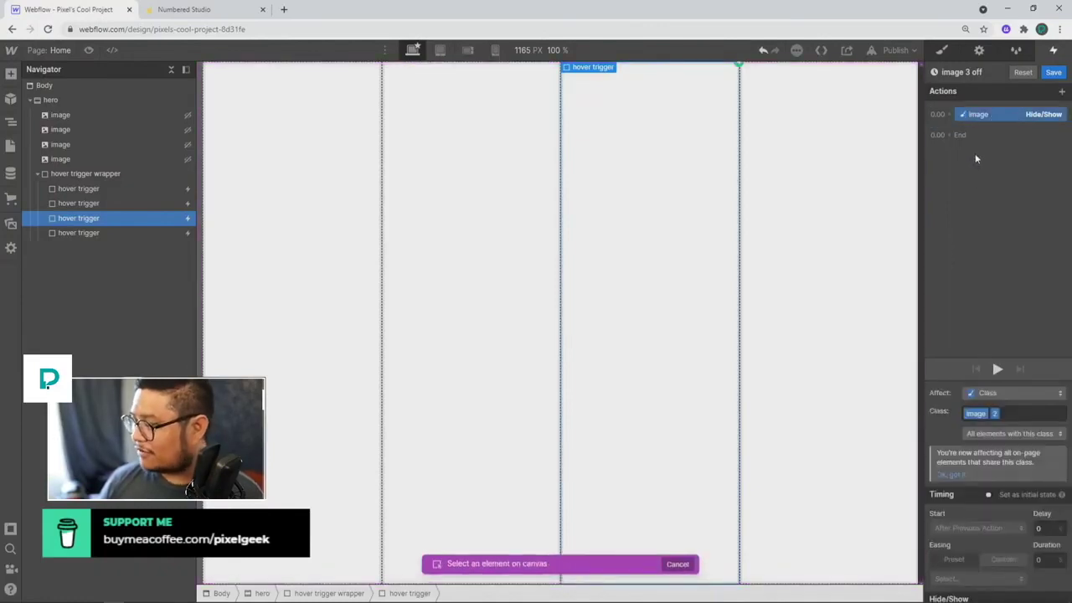
{"action": "left_click", "coordinate": [82, 143]}
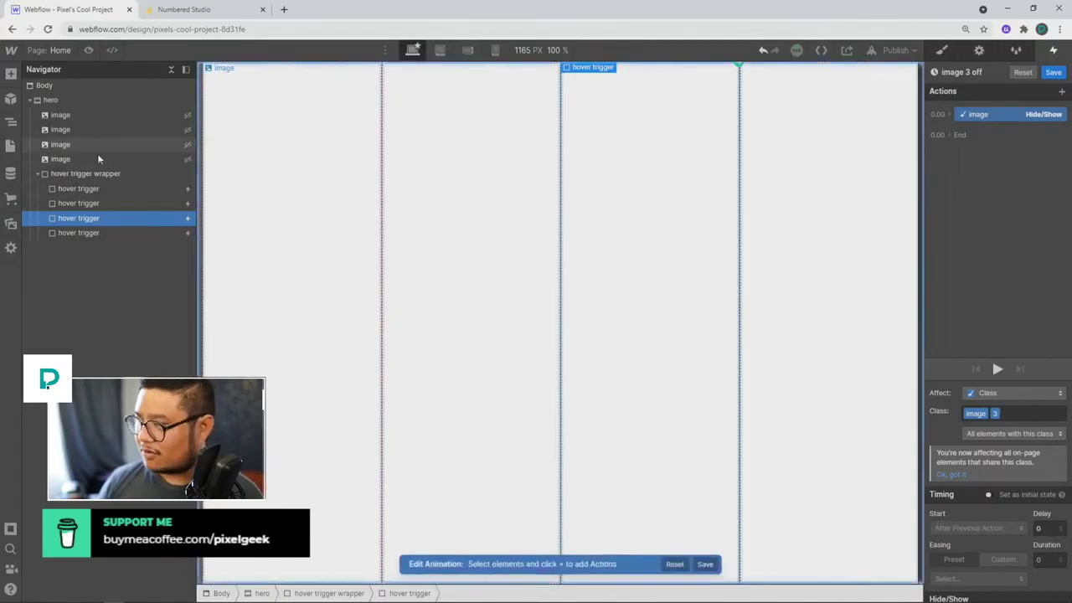
{"action": "left_click", "coordinate": [1053, 72]}
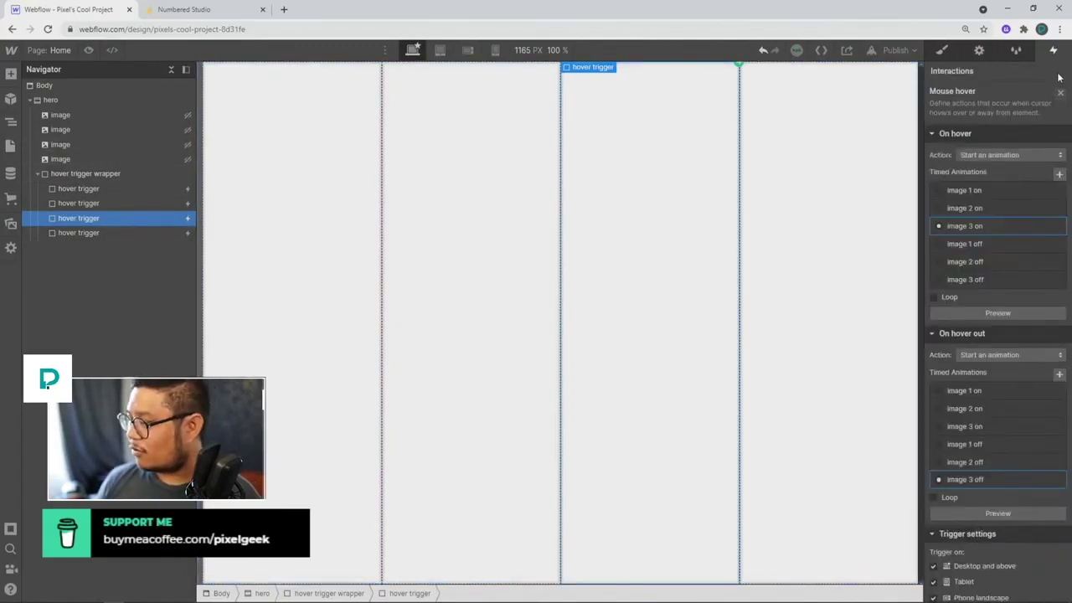
- Preview the third column's hover effect, then select the fourth hover trigger column
{"action": "left_click", "coordinate": [943, 52]}
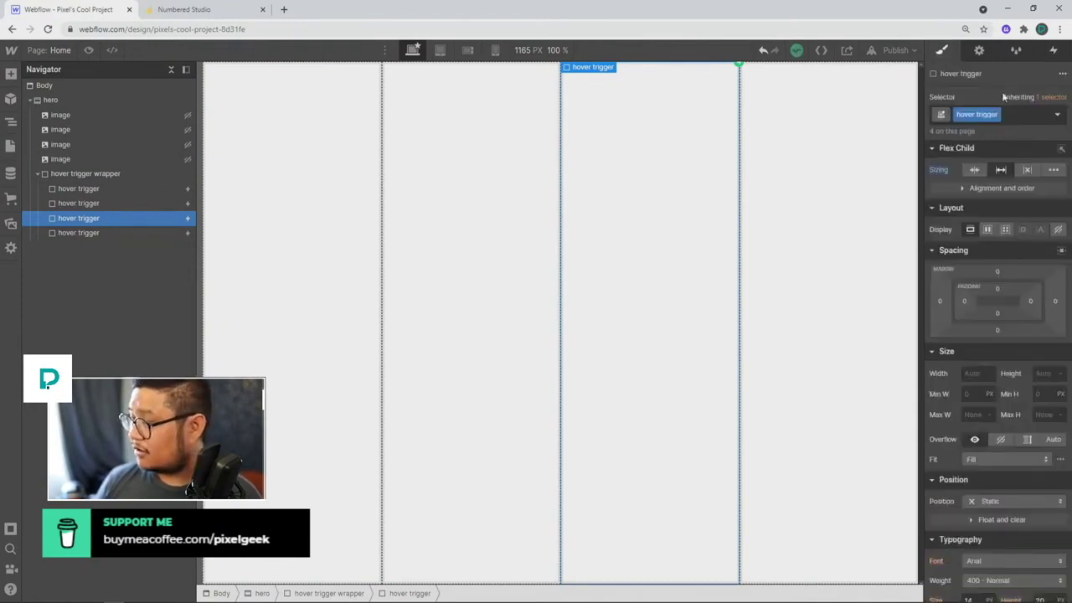
{"action": "left_click", "coordinate": [89, 50]}
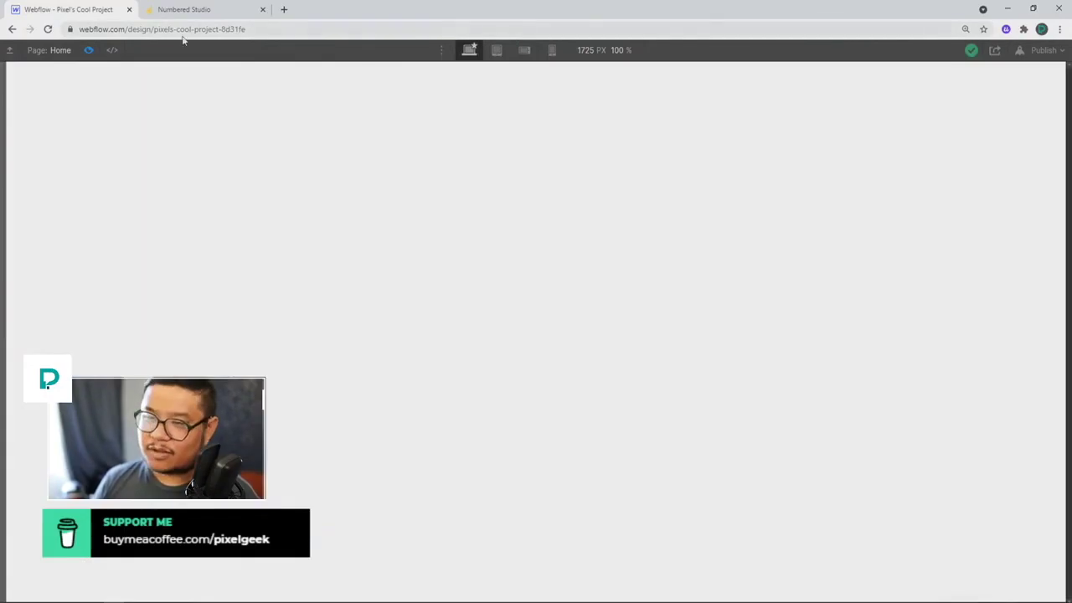
{"action": "left_click", "coordinate": [90, 51]}
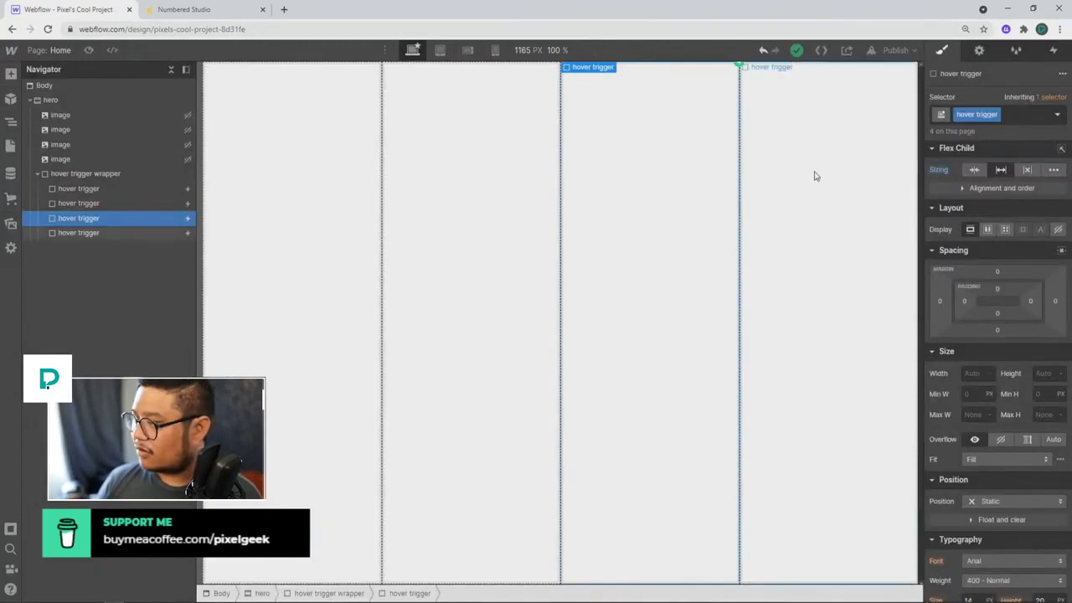
{"action": "left_click", "coordinate": [79, 232]}
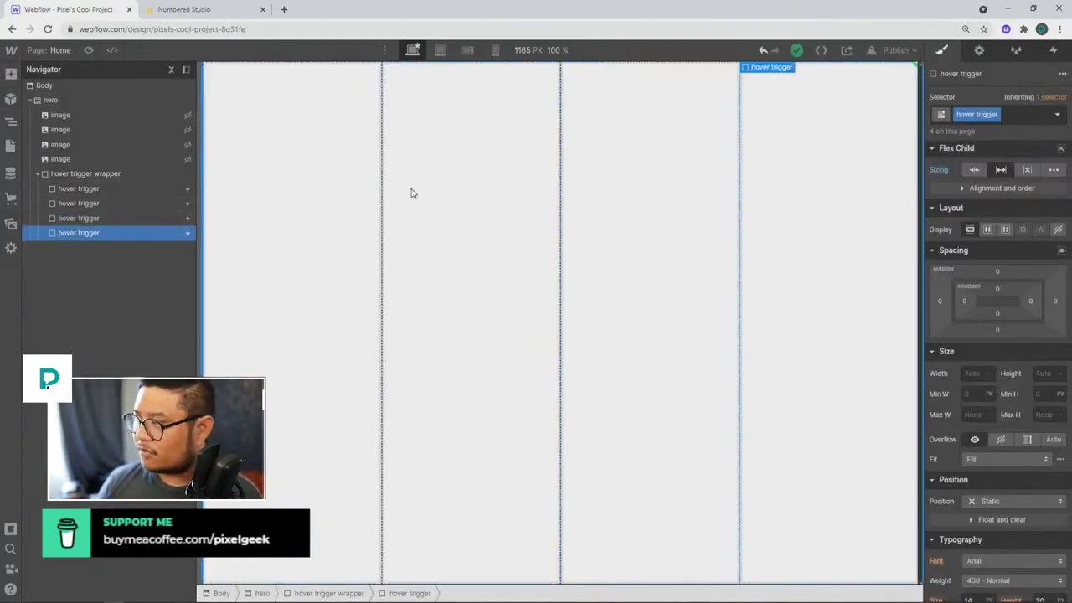
- Duplicate image 3 on in the fourth column's mouse hover trigger and rename the copy 'image 4 on'
{"action": "left_click", "coordinate": [1054, 51]}
{"action": "left_click", "coordinate": [980, 105]}
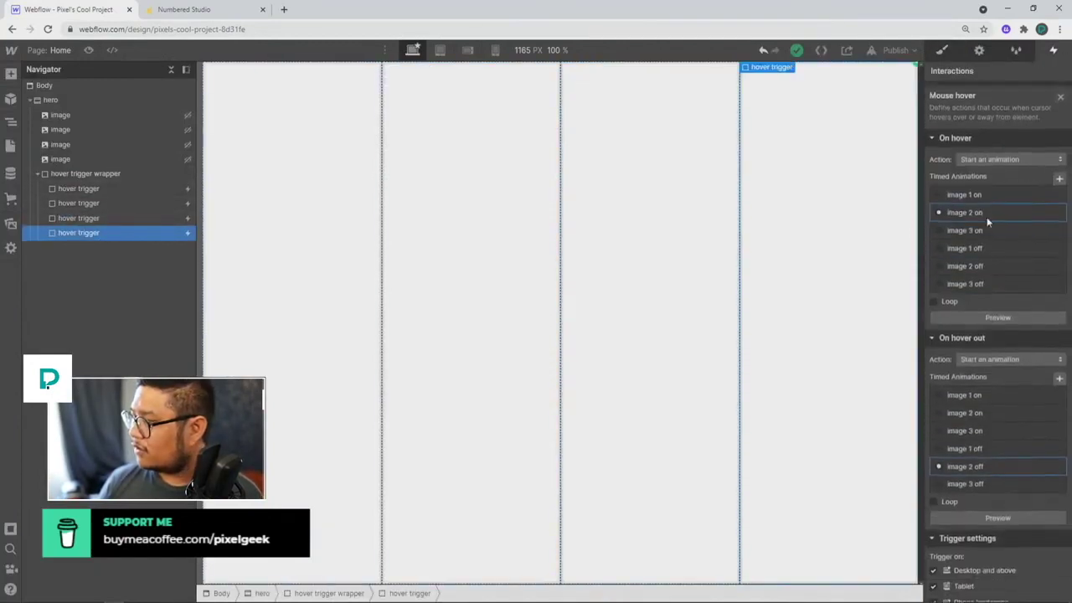
{"action": "left_click", "coordinate": [1057, 226]}
{"action": "left_click", "coordinate": [1026, 273]}
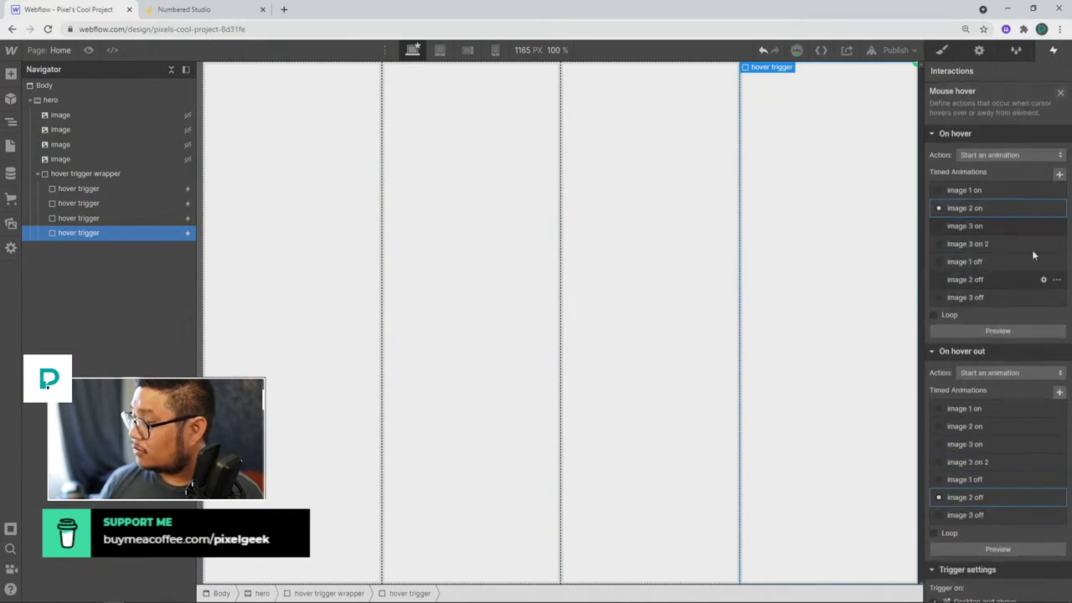
{"action": "double_click", "coordinate": [980, 245]}
{"action": "left_click", "coordinate": [980, 72]}
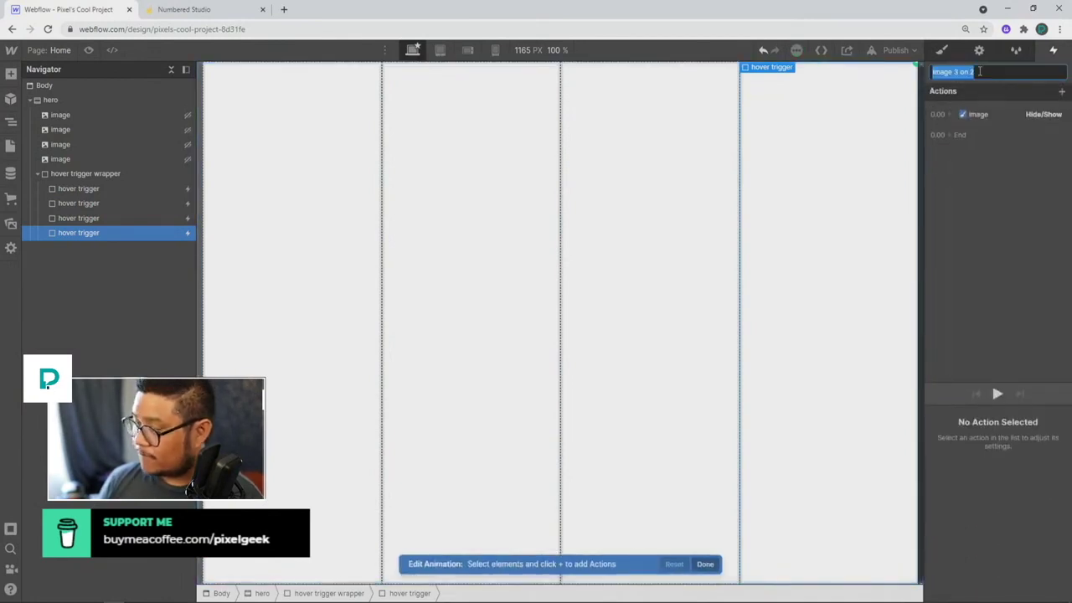
{"action": "left_click", "coordinate": [980, 72]}
{"action": "key", "text": "ctrl+shift+Left"}
{"action": "key", "text": "ctrl+shift+Left"}
{"action": "key", "text": "ctrl+shift+Left"}
{"action": "type", "text": "4 on 2"}
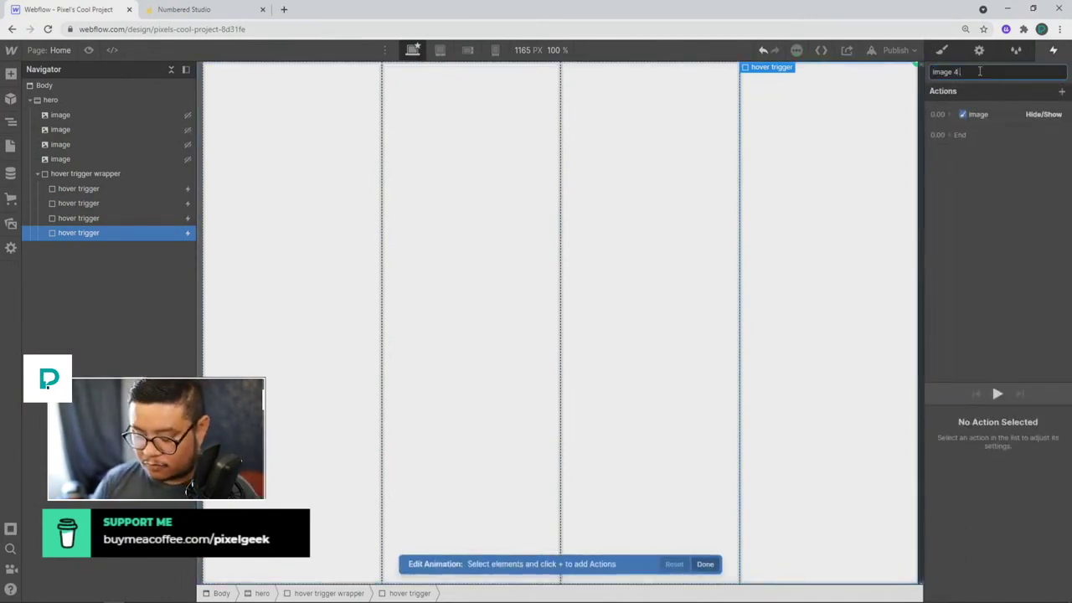
{"action": "key", "text": "Return"}
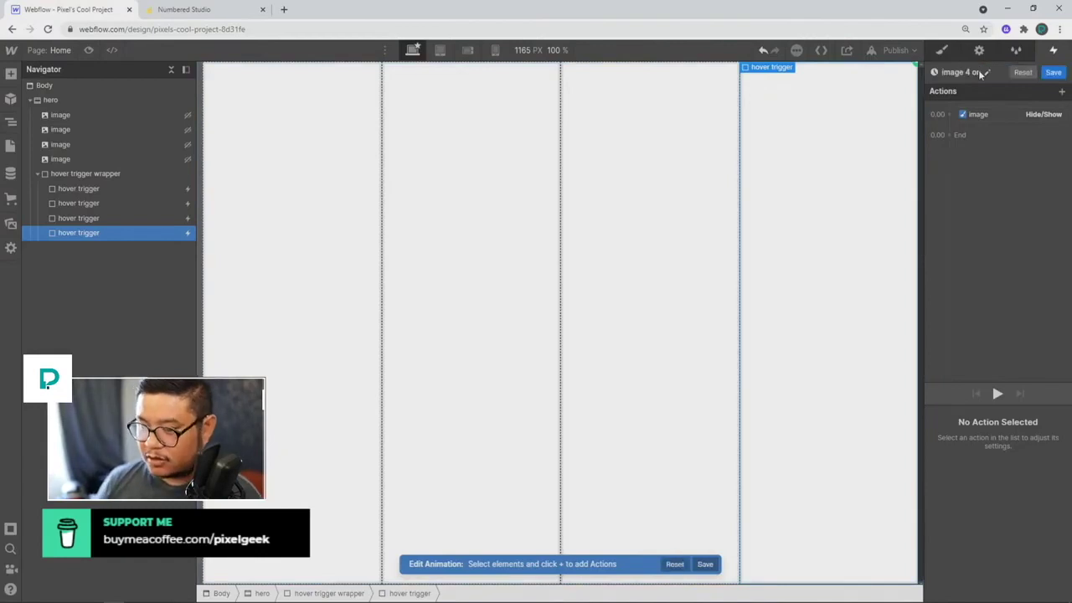
{"action": "left_click", "coordinate": [1053, 72]}
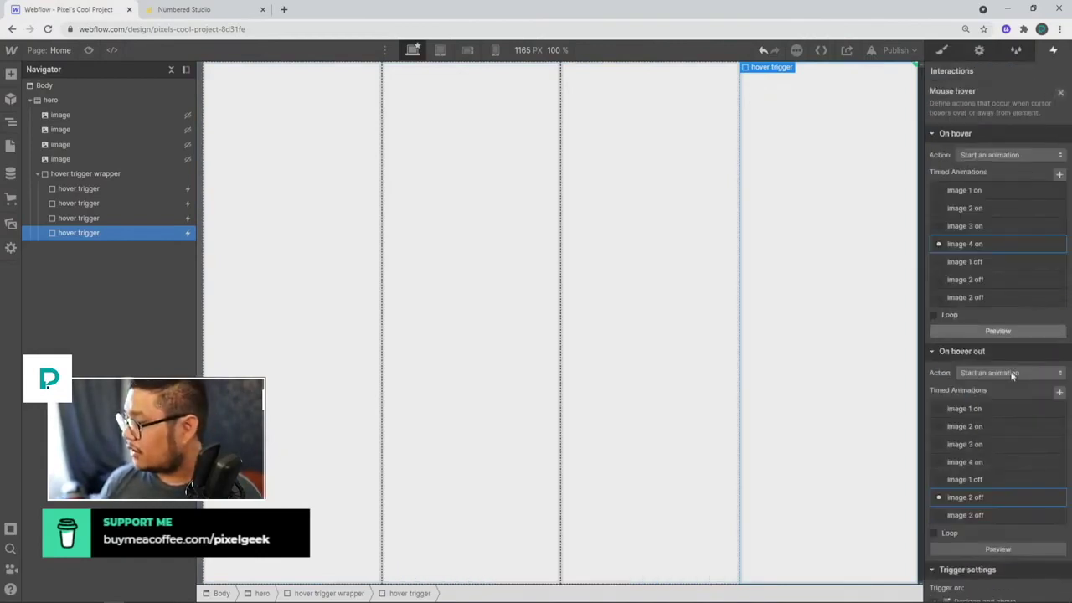
- Duplicate image 3 off as 'image 4 off' targeting the fourth image, and save it
{"action": "left_click", "coordinate": [1057, 515]}
{"action": "left_click", "coordinate": [1023, 546]}
{"action": "left_click", "coordinate": [967, 551]}
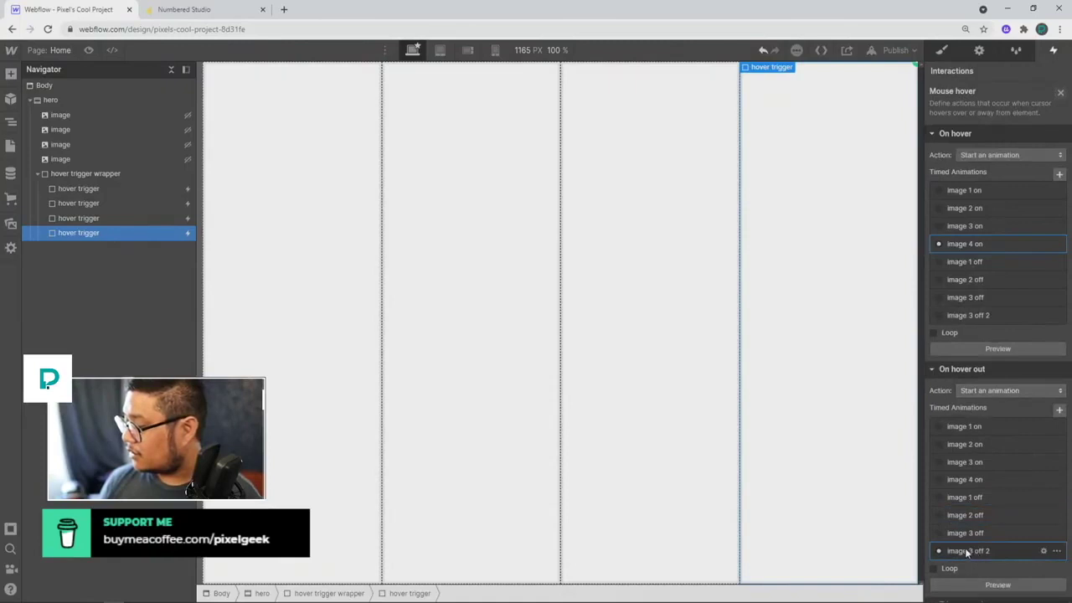
{"action": "left_click", "coordinate": [991, 74]}
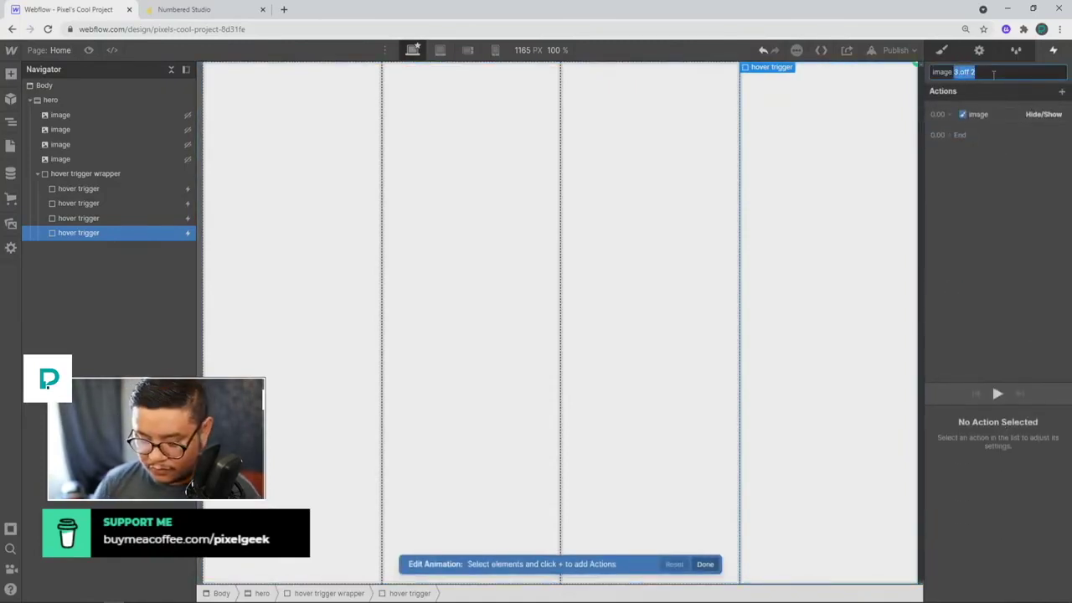
{"action": "type", "text": "image 4 off"}
{"action": "key", "text": "Return"}
{"action": "right_click", "coordinate": [976, 115]}
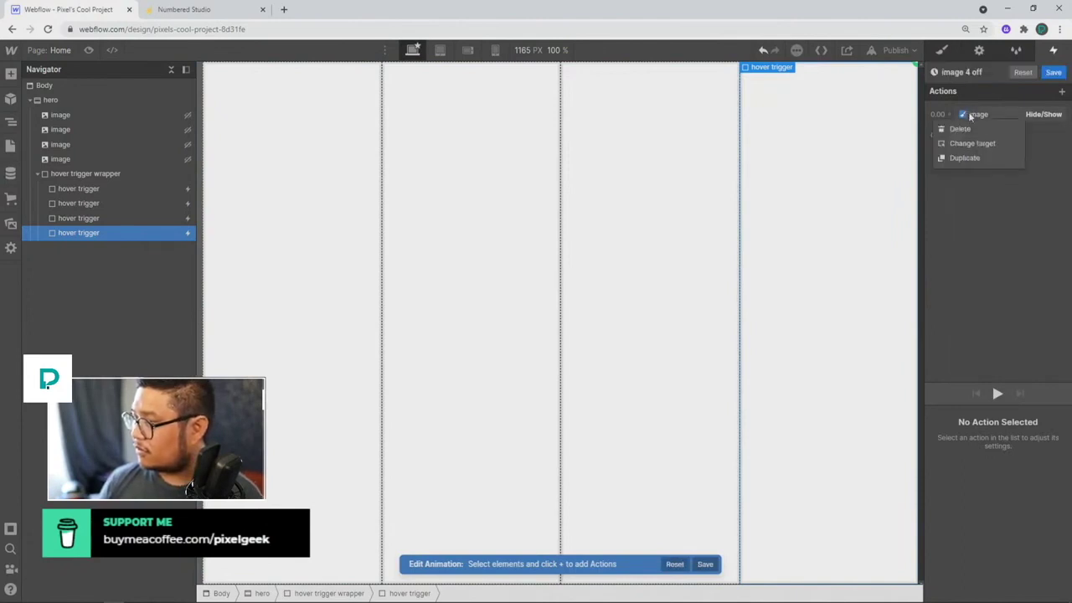
{"action": "left_click", "coordinate": [996, 144]}
{"action": "left_click", "coordinate": [84, 159]}
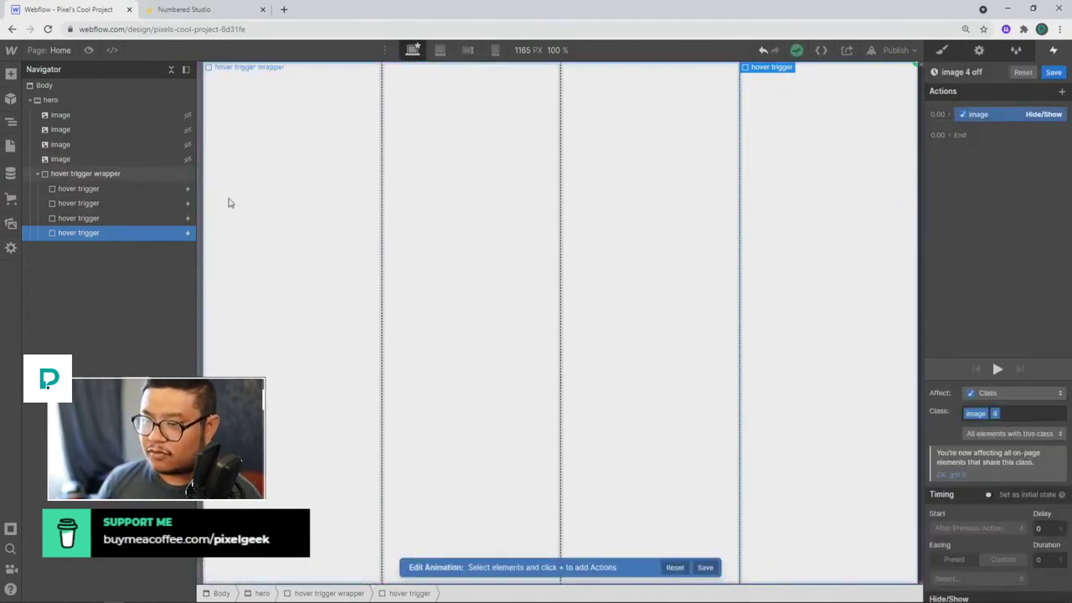
{"action": "left_click", "coordinate": [1053, 72]}
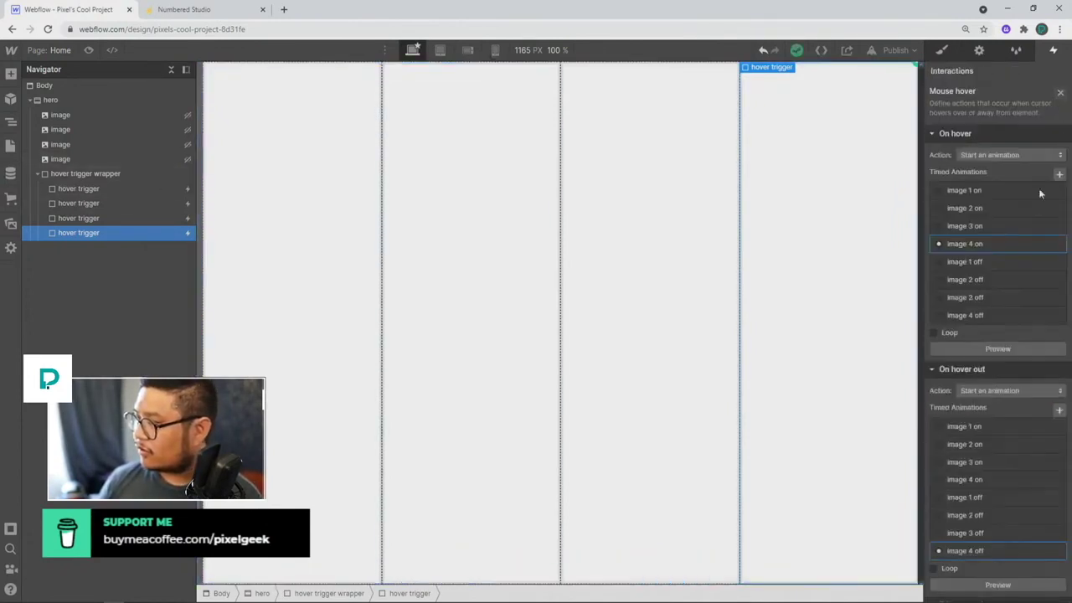
- Retarget the image 4 on animation to the fourth image, save it, and preview the page
{"action": "left_click", "coordinate": [965, 243]}
{"action": "right_click", "coordinate": [976, 114]}
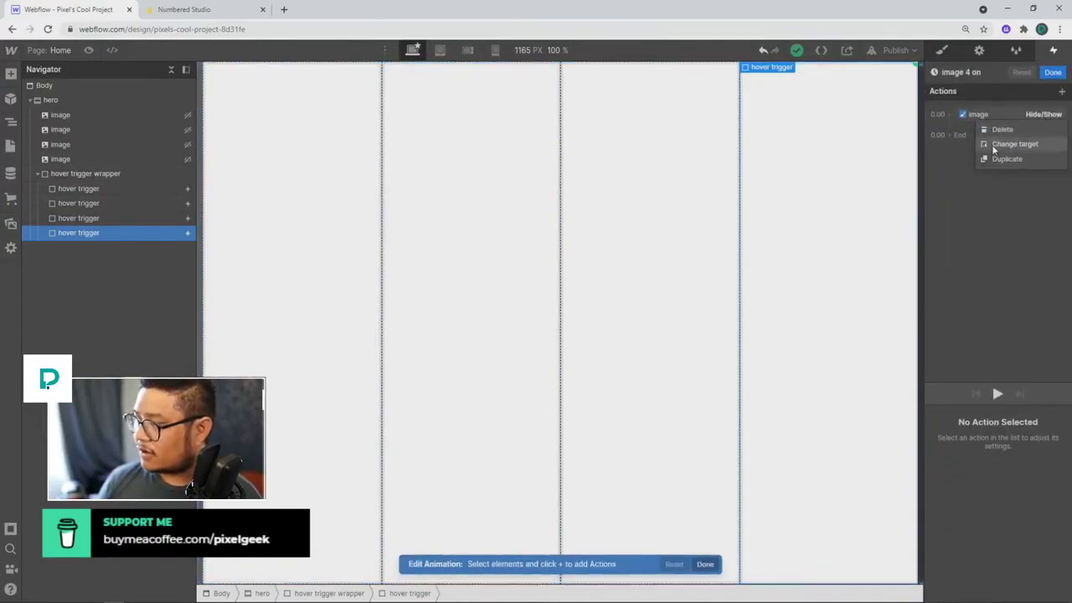
{"action": "left_click", "coordinate": [996, 143]}
{"action": "left_click", "coordinate": [84, 158]}
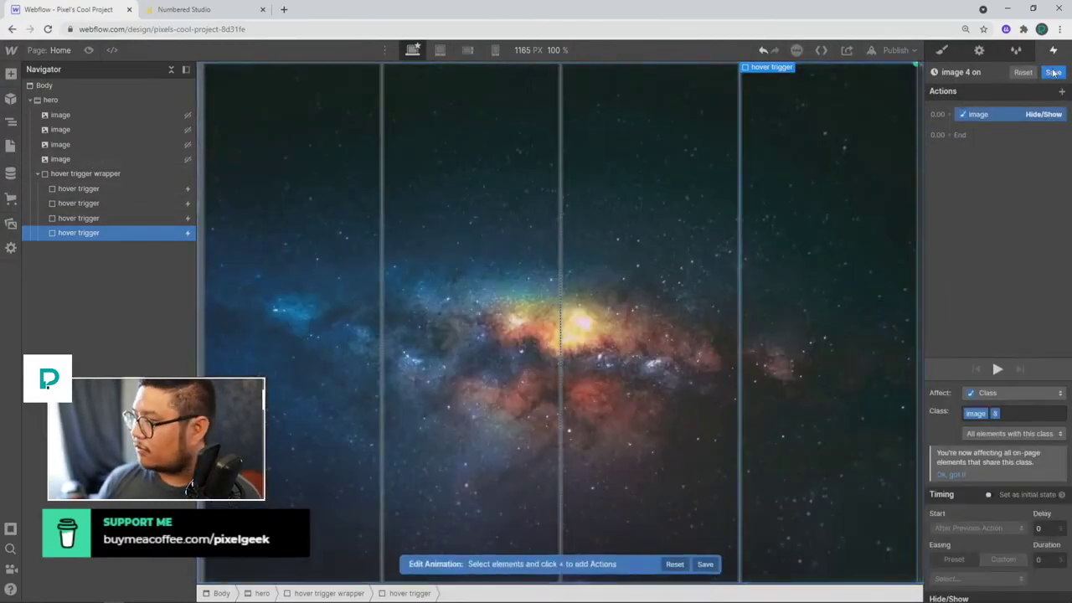
{"action": "left_click", "coordinate": [1053, 72]}
{"action": "left_click", "coordinate": [943, 52]}
{"action": "left_click", "coordinate": [88, 49]}
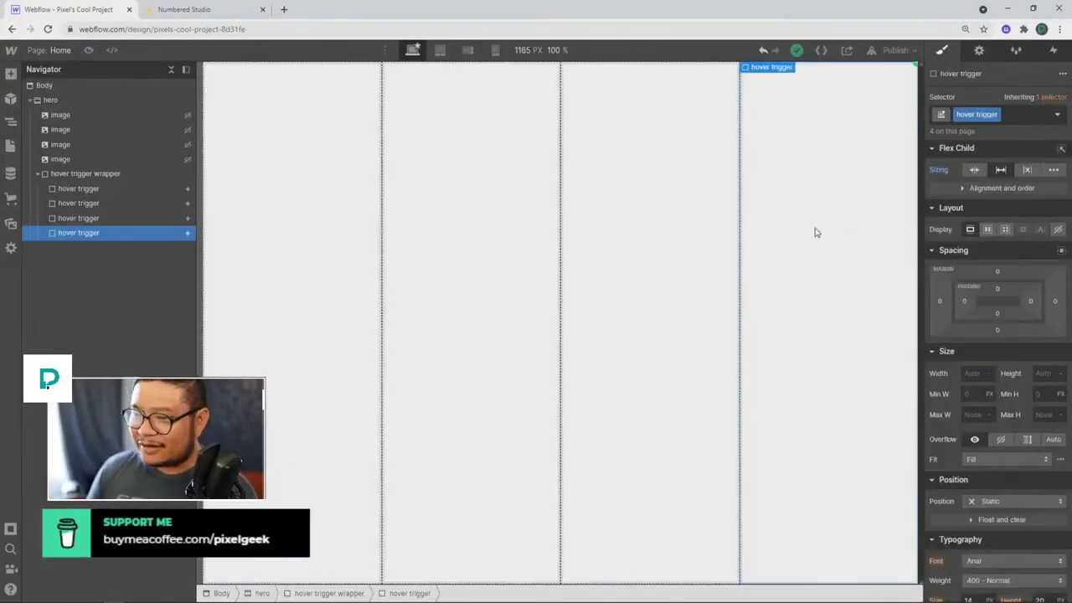
- Review the fourth trigger's hover animations, checking image 1 on through image 4 off
{"action": "left_click", "coordinate": [1056, 51]}
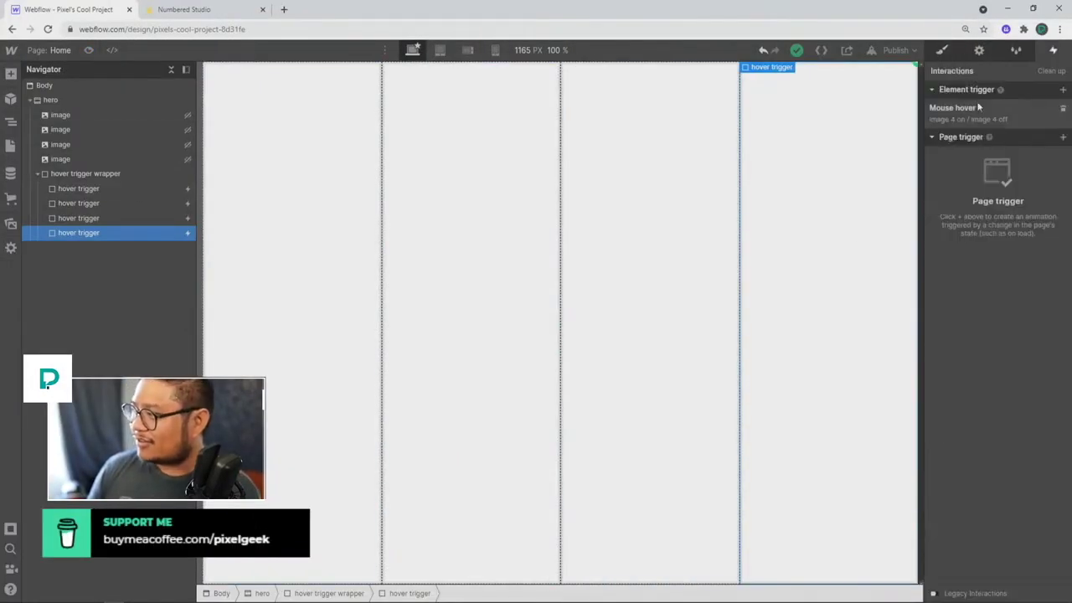
{"action": "left_click", "coordinate": [973, 104]}
{"action": "left_click", "coordinate": [965, 191]}
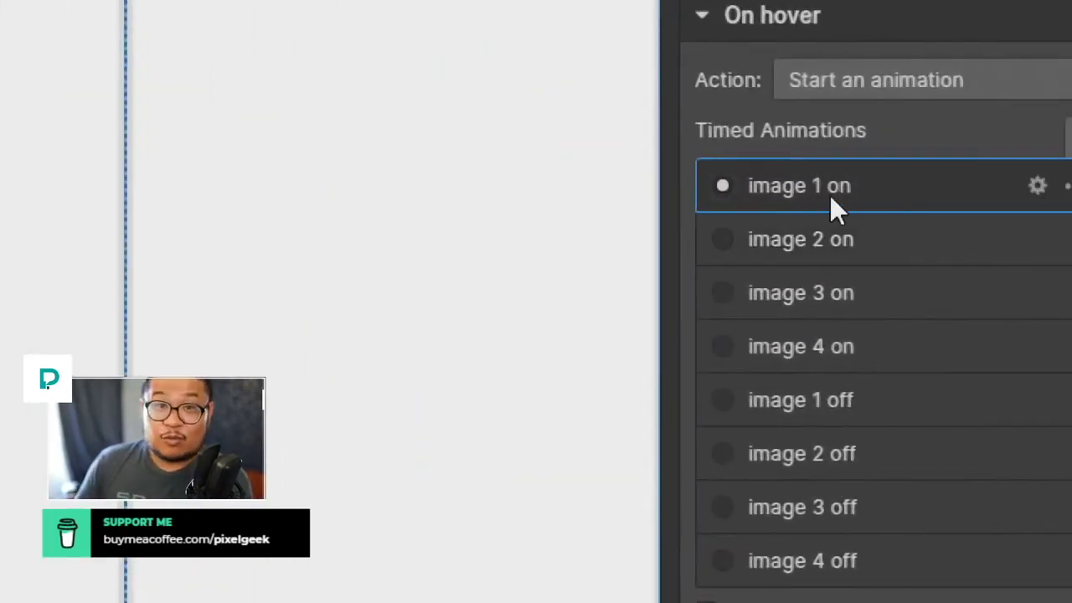
{"action": "scroll", "coordinate": [840, 553], "scroll_direction": "down", "scroll_amount": 6}
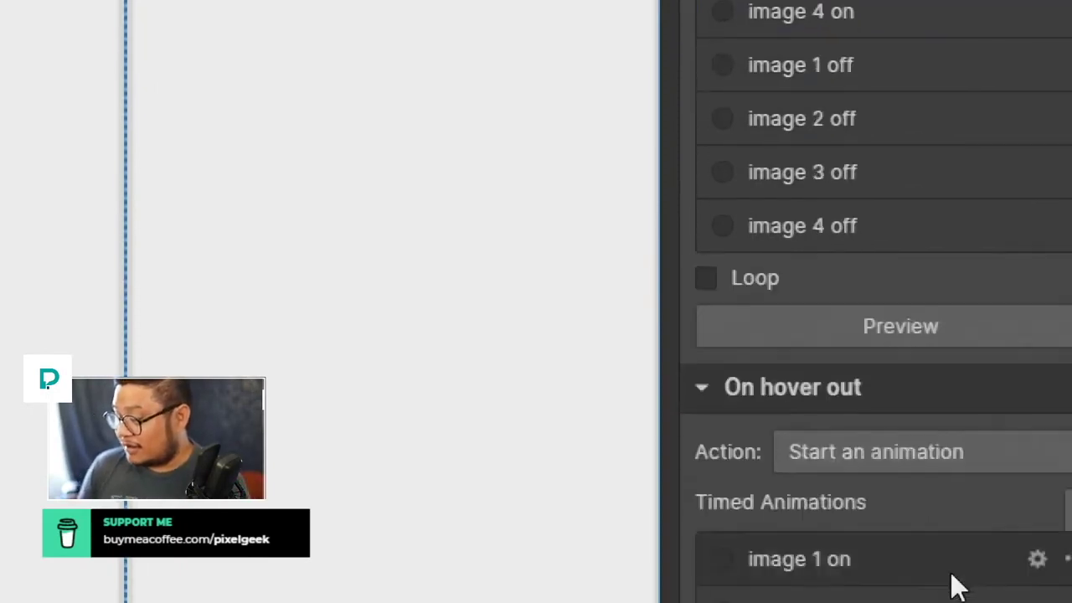
{"action": "scroll", "coordinate": [854, 586], "scroll_direction": "down", "scroll_amount": 3}
{"action": "scroll", "coordinate": [877, 536], "scroll_direction": "down", "scroll_amount": 1}
{"action": "left_click", "coordinate": [877, 578]}
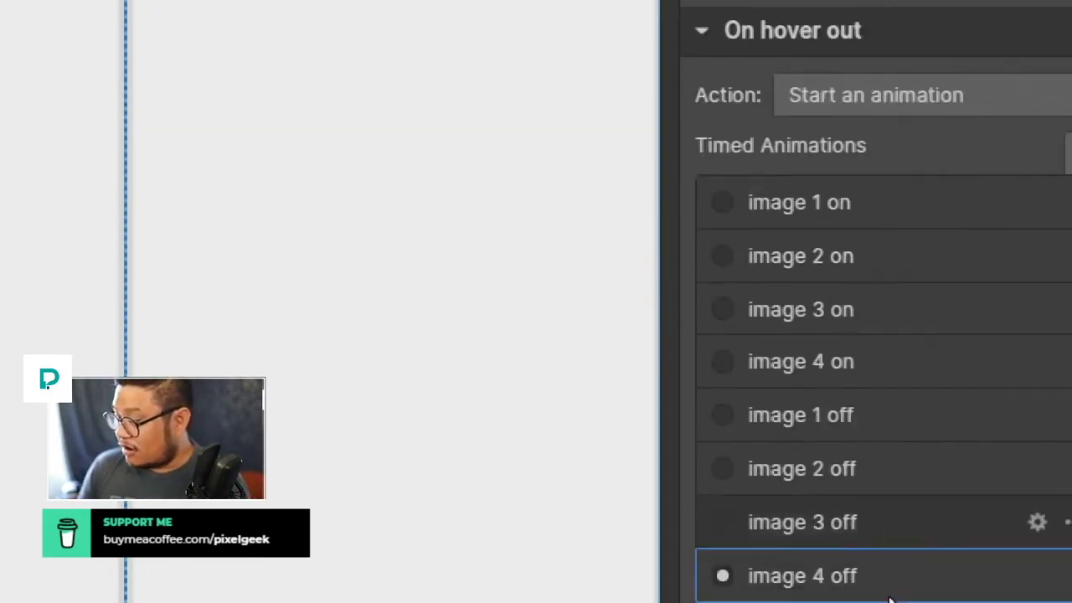
{"action": "scroll", "coordinate": [877, 536], "scroll_direction": "down", "scroll_amount": 1}
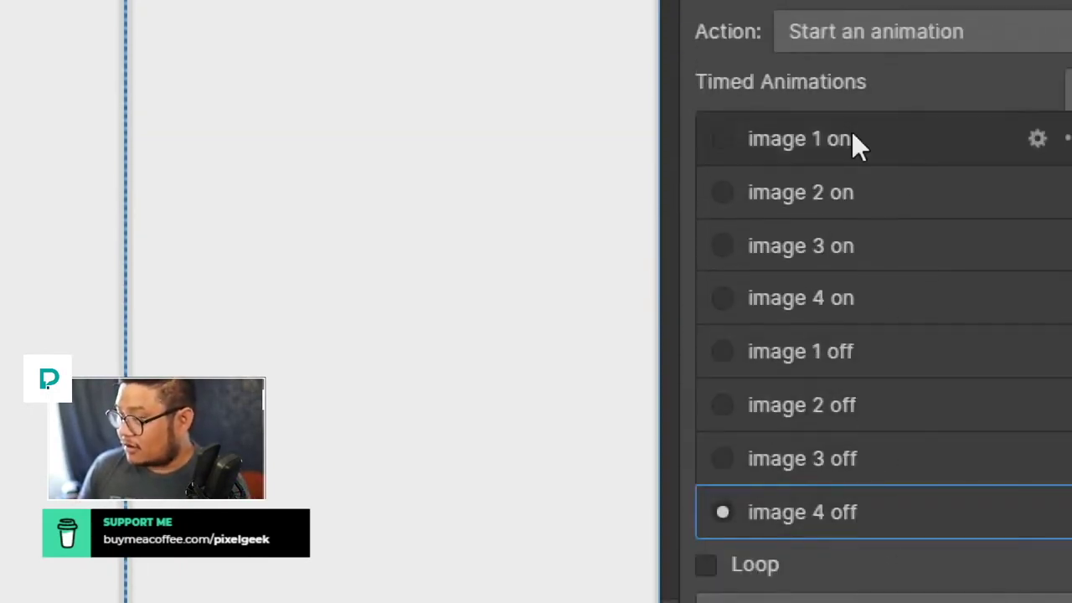